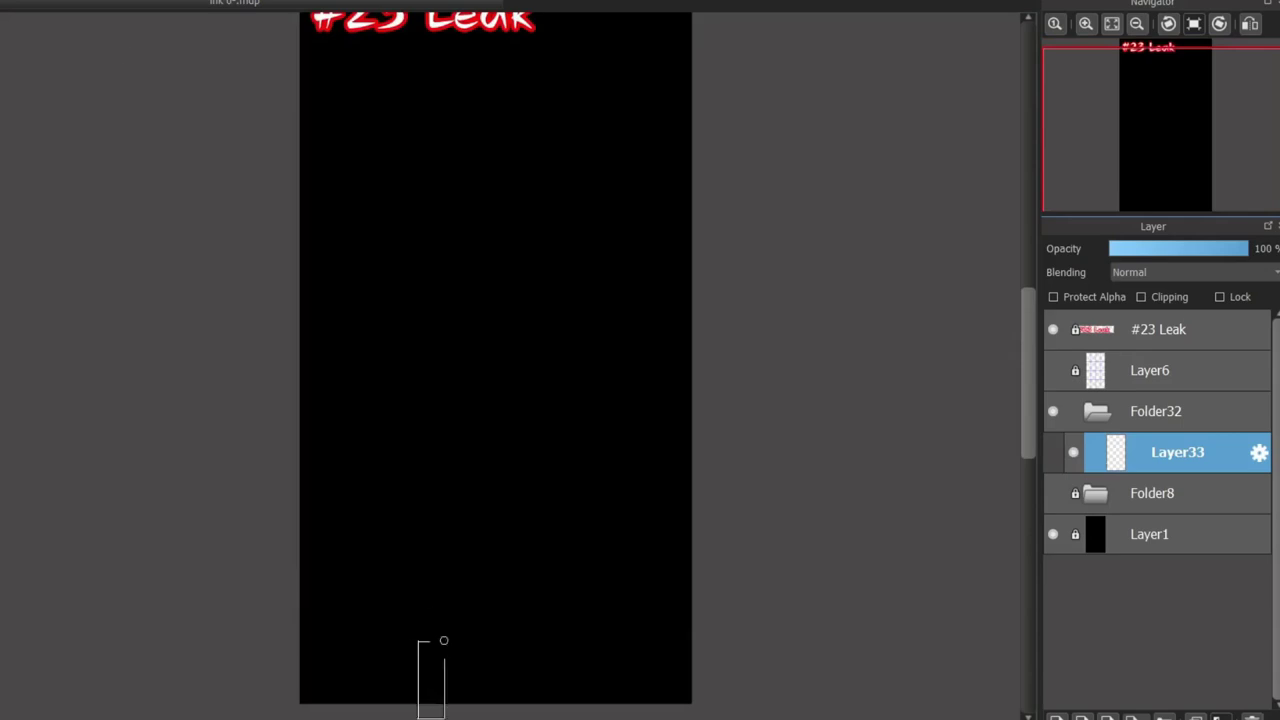
left_click_drag(443, 640, 580, 383)
mouse_move(388, 401)
left_mouse_down()
mouse_move(631, 320)
mouse_move(618, 340)
left_mouse_up()
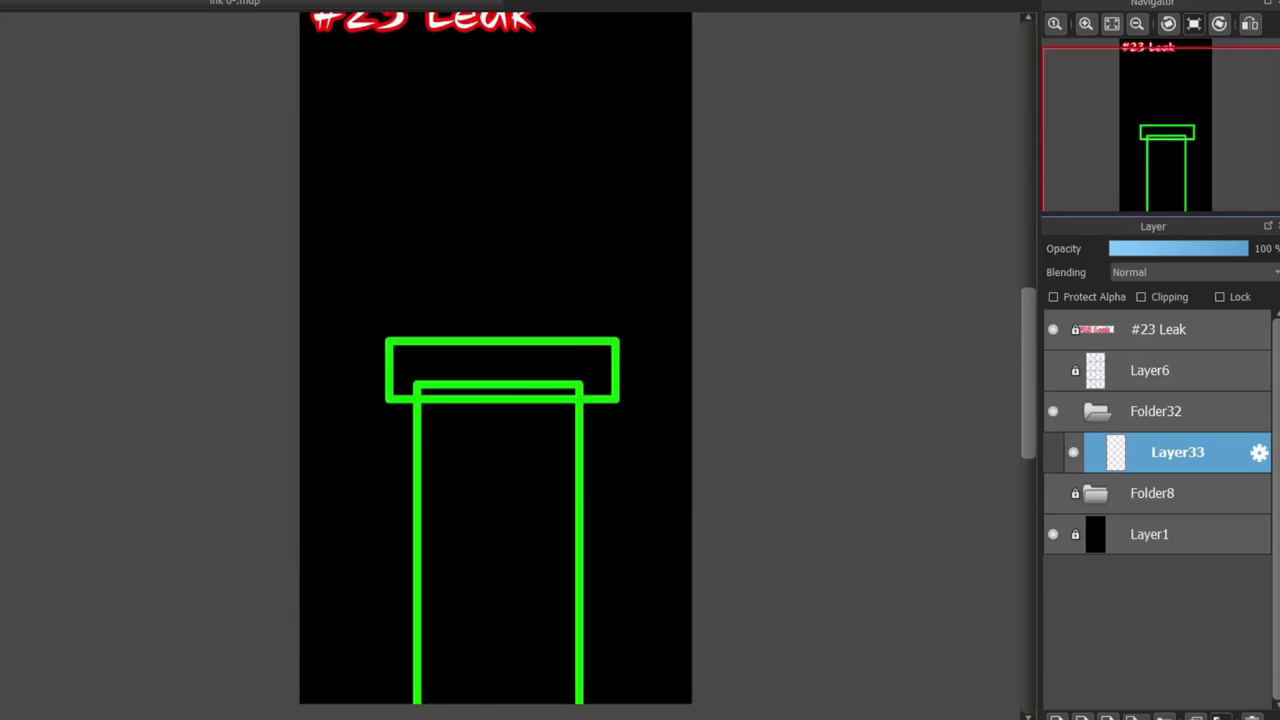
scroll(600, 390, "up", 1)
scroll(469, 417, "up", 3)
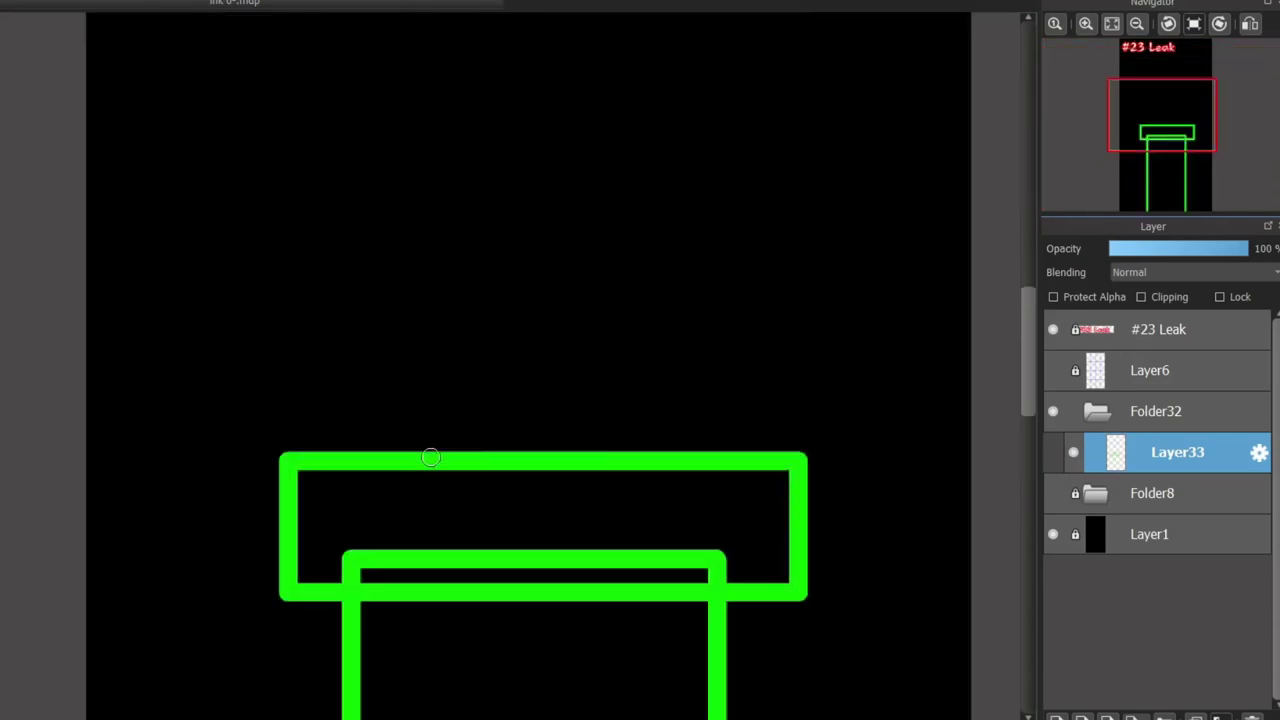
left_click_drag(366, 440, 643, 443)
key("ctrl+z")
scroll(589, 537, "down", 5)
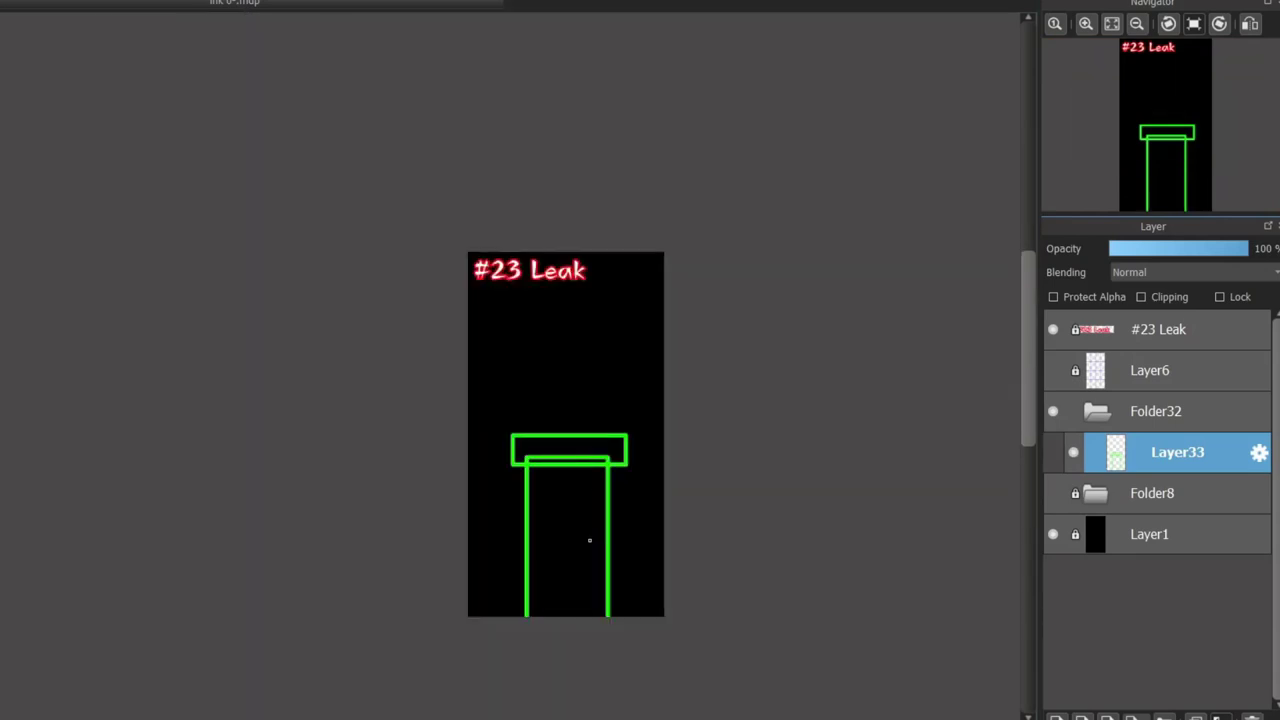
scroll(598, 557, "up", 5)
scroll(526, 571, "down", 5)
key("ctrl+z")
key("ctrl+z")
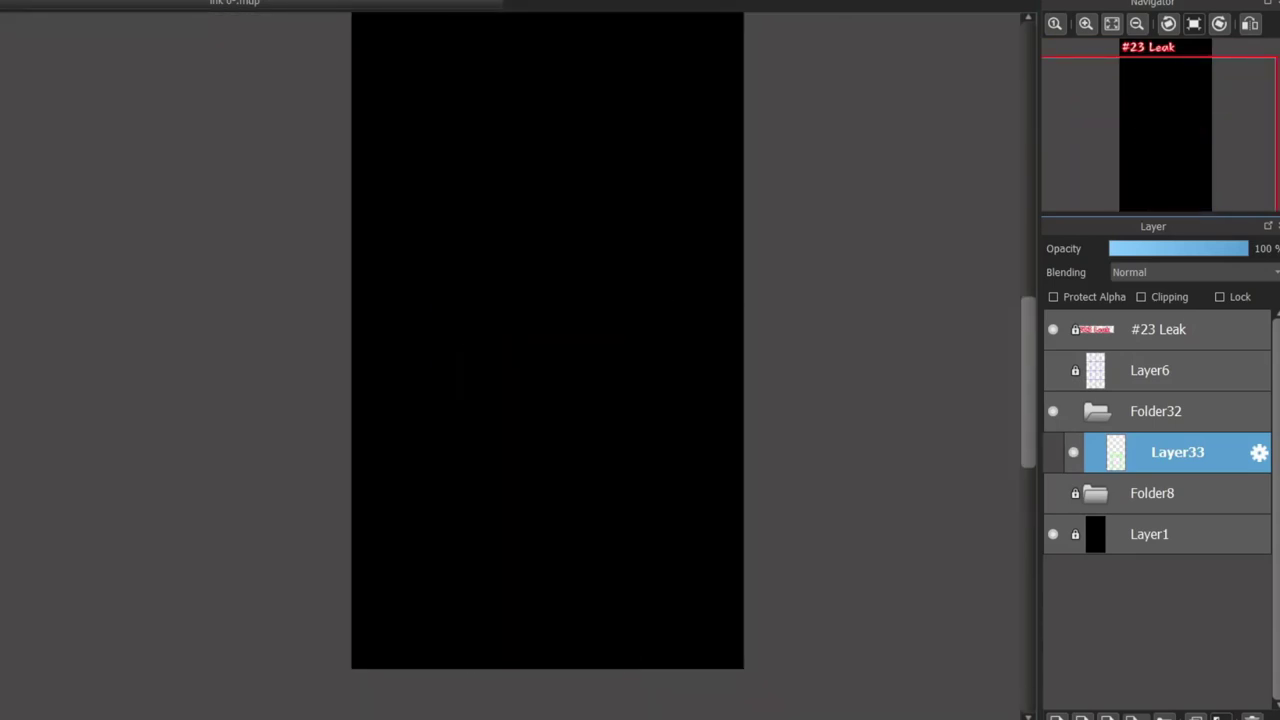
left_click_drag(556, 244, 826, 396)
key("ctrl+z")
left_click_drag(548, 244, 660, 460)
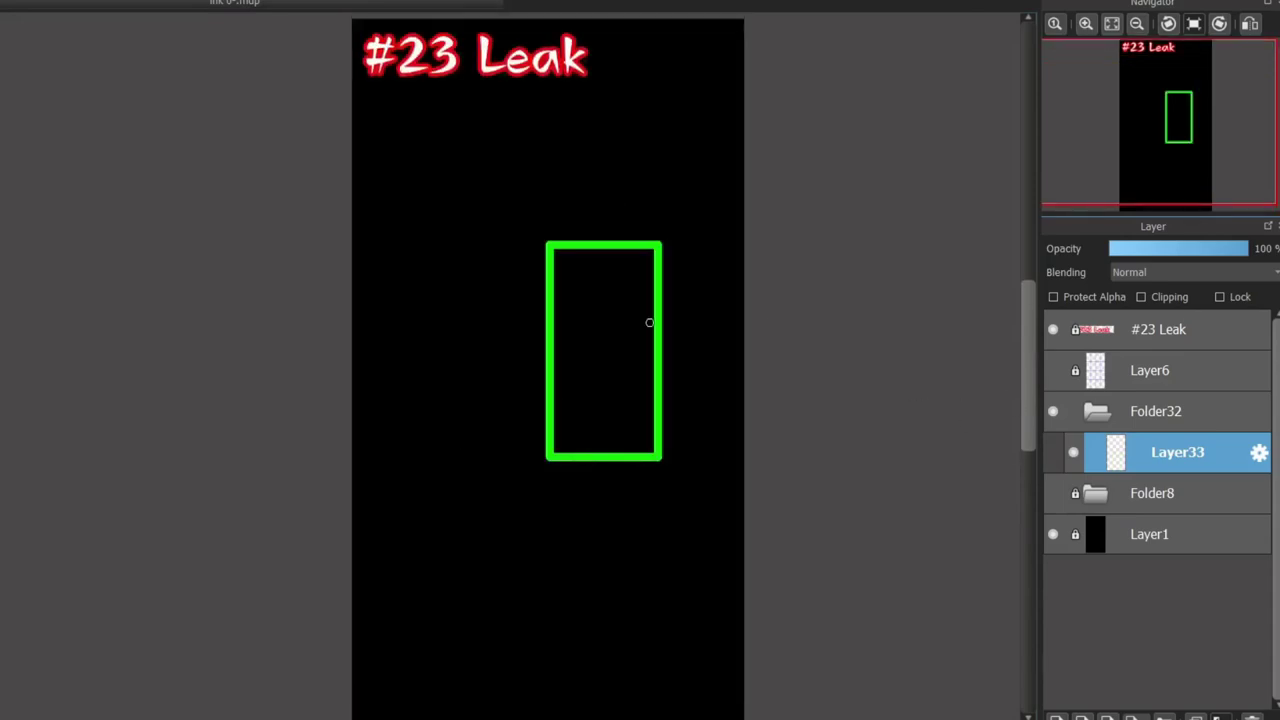
key("ctrl+z")
Sketch a green pipe with a large double-rimmed oval opening, edges running off the canvas side, and a stream falling from its lower rim.
mouse_move(548, 285)
left_mouse_down()
mouse_move(525, 365)
mouse_move(540, 305)
left_mouse_up()
mouse_move(657, 244)
left_mouse_down()
mouse_move(627, 486)
mouse_move(576, 464)
left_mouse_up()
left_click_drag(652, 257, 744, 253)
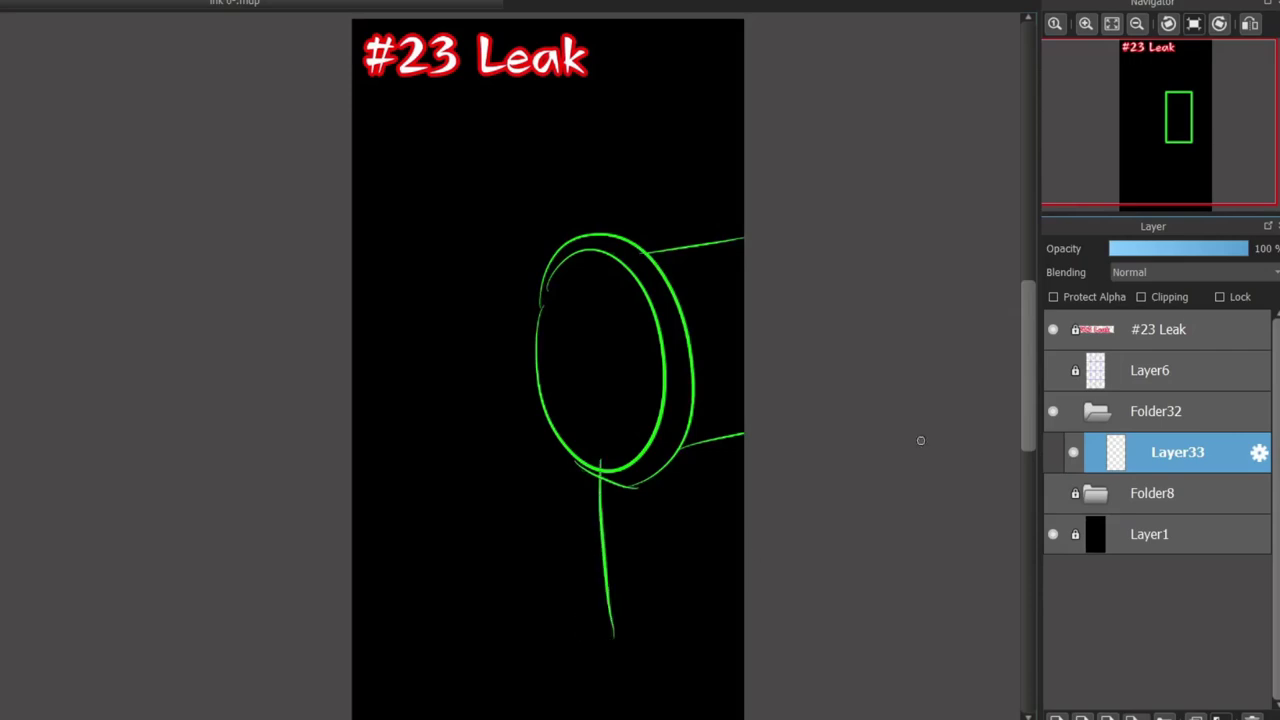
Sketch the green ground below the pipe with a long horizontal line, a curved bank and a wavy shoreline around the stream's end.
scroll(494, 460, "down", 3)
left_click_drag(352, 502, 648, 456)
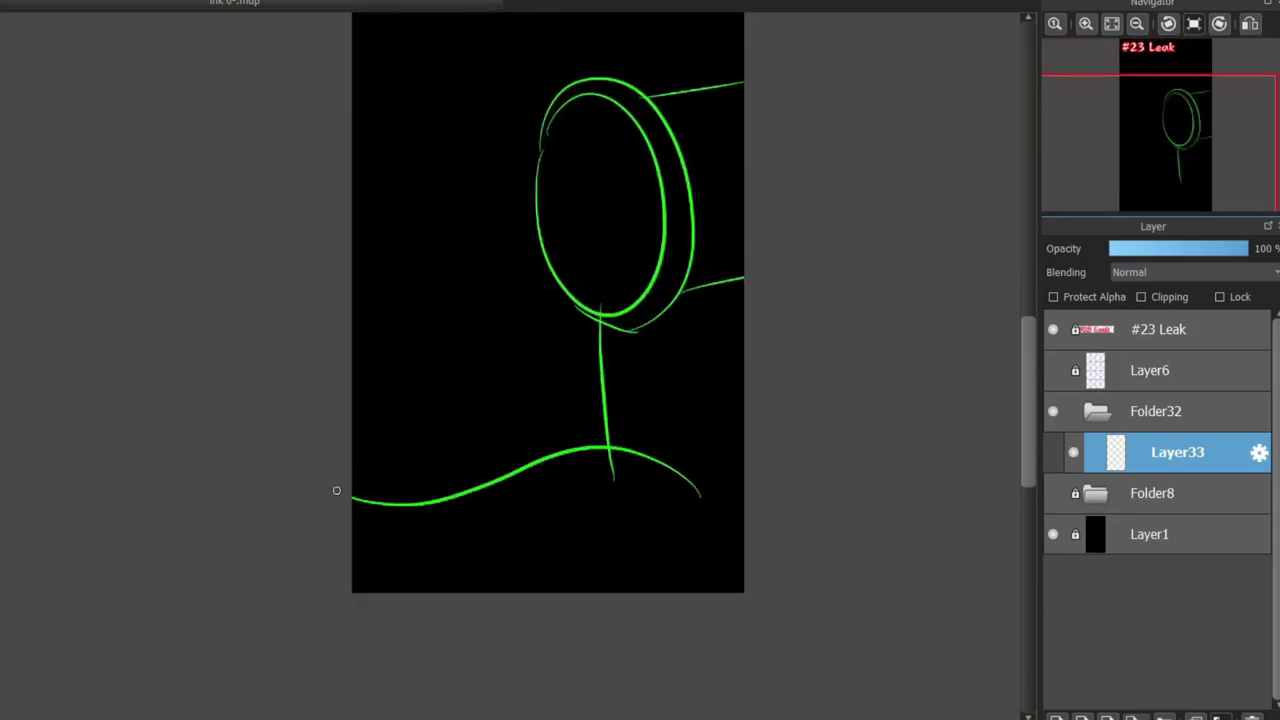
key("ctrl+z")
mouse_move(340, 497)
left_mouse_down()
mouse_move(416, 496)
mouse_move(612, 472)
left_mouse_up()
left_click_drag(670, 315, 622, 491)
key("ctrl+z")
mouse_move(701, 267)
left_mouse_down()
mouse_move(611, 649)
mouse_move(646, 437)
mouse_move(352, 421)
mouse_move(680, 408)
left_mouse_up()
key("ctrl+z")
key("ctrl+z")
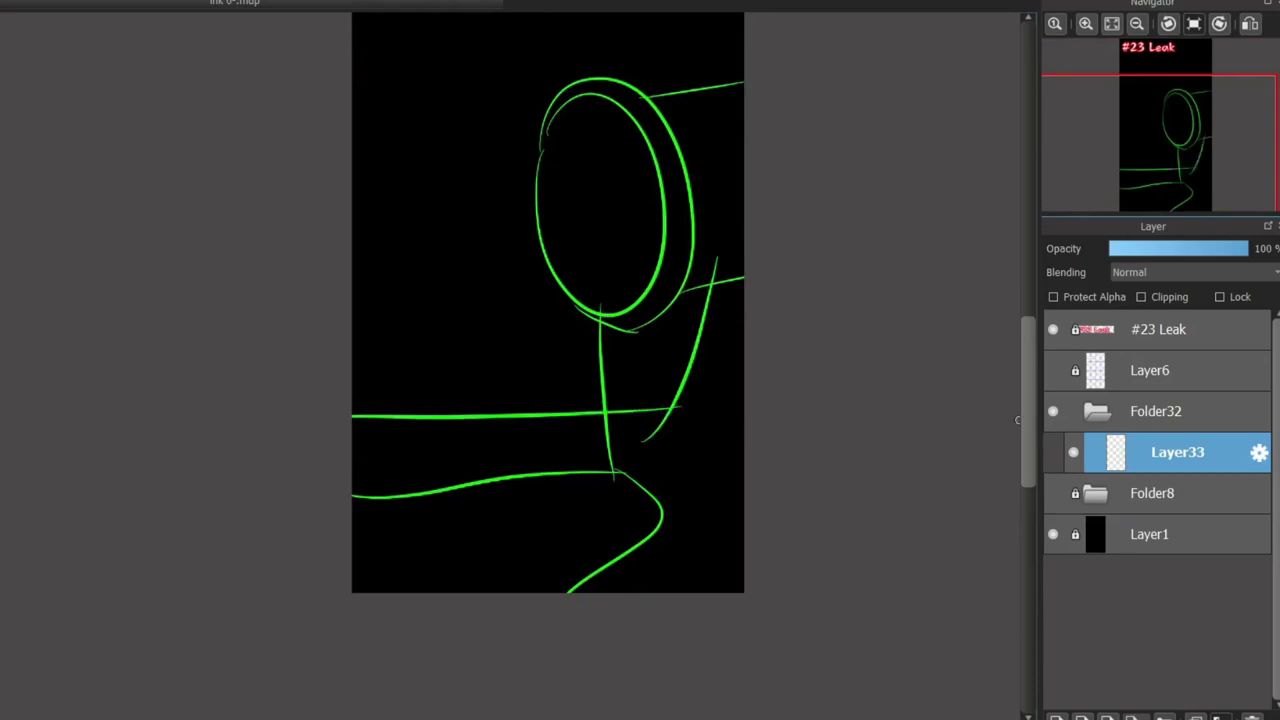
Refine the pipe sketch with a slanted stroke above it and a second line along the falling stream.
scroll(1017, 420, "up", 3)
left_click_drag(710, 291, 731, 266)
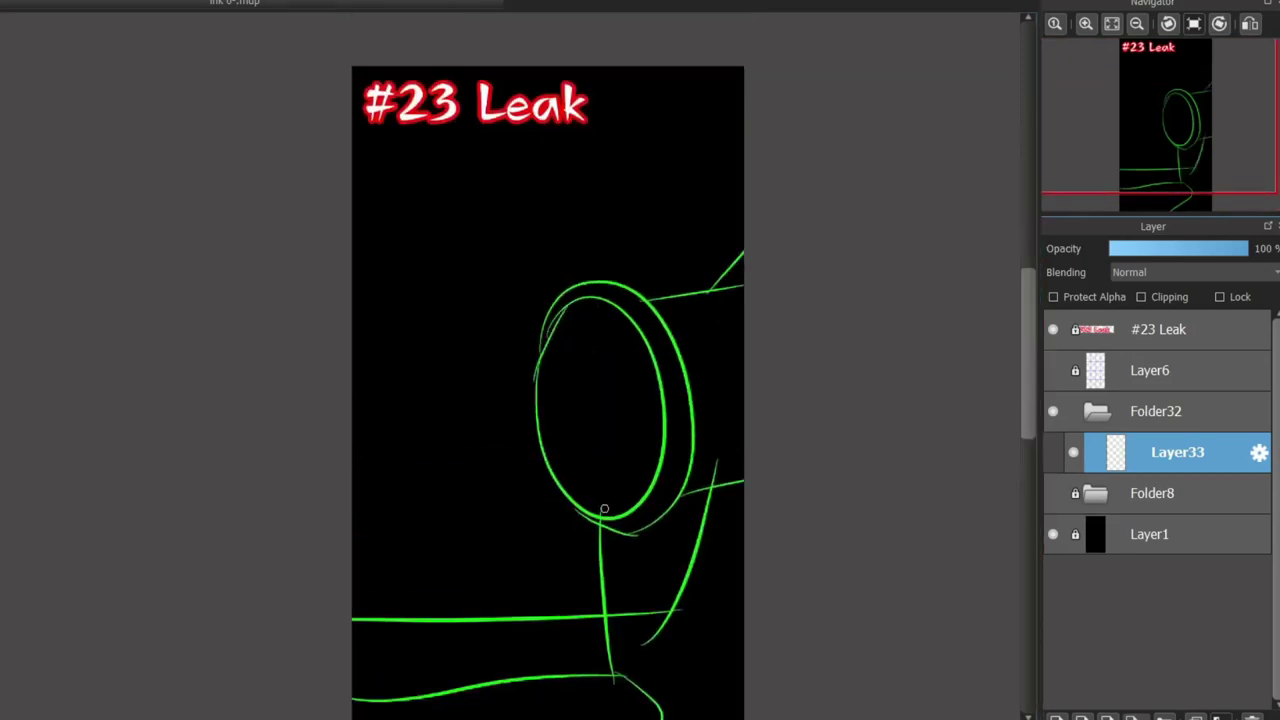
scroll(997, 461, "up", 1)
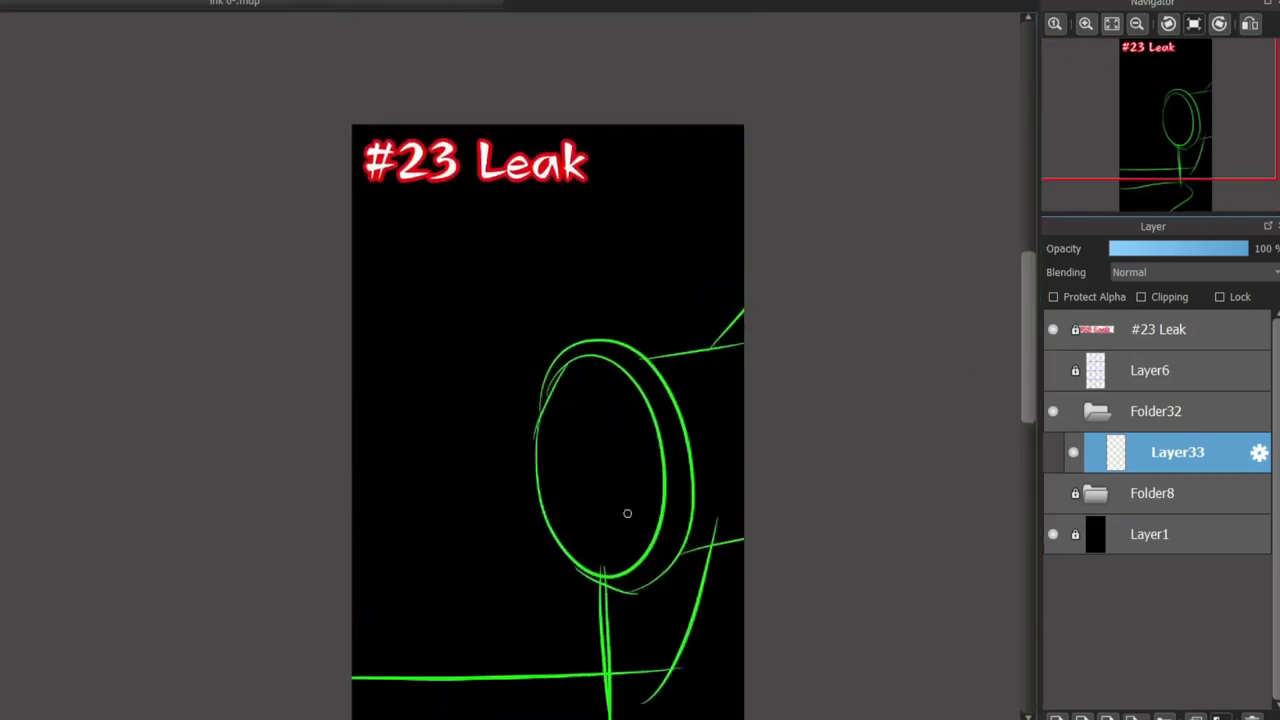
Sketch a green creature's head with a pointed snout, round nose, mouth line and narrow eyes inside the pipe opening.
scroll(627, 513, "up", 3)
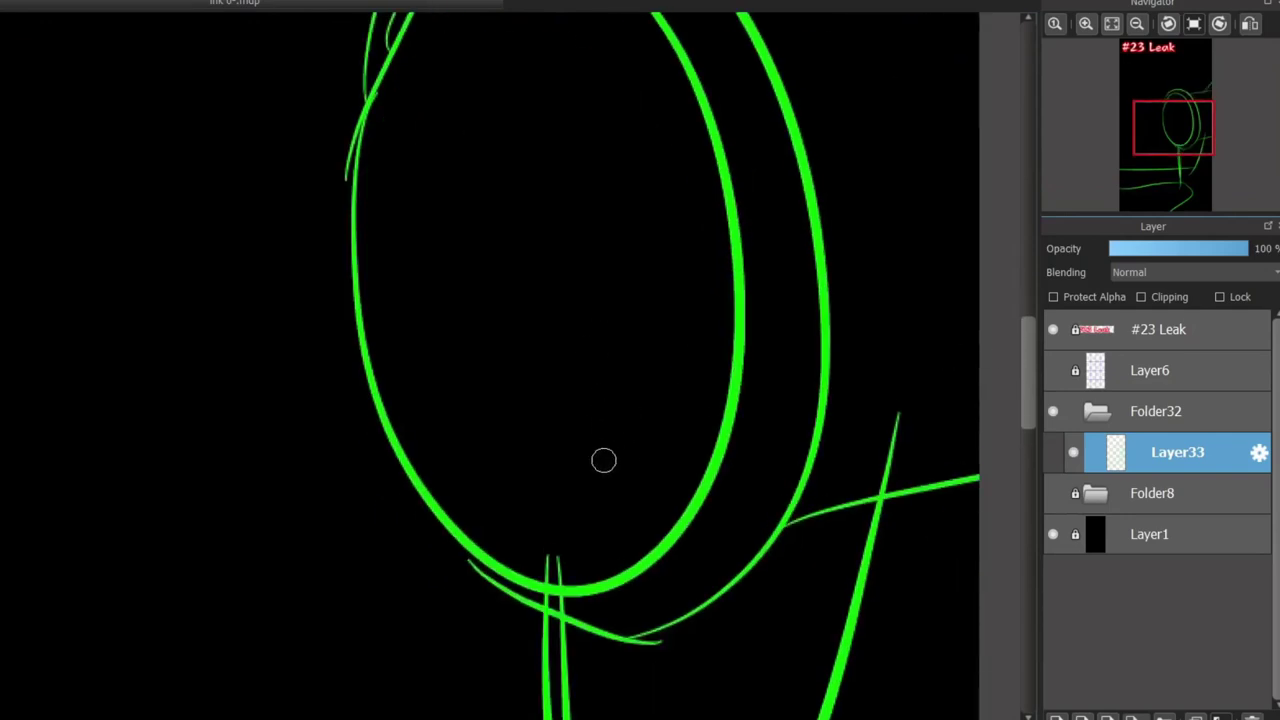
mouse_move(610, 362)
left_mouse_down()
mouse_move(648, 300)
mouse_move(551, 443)
mouse_move(680, 428)
mouse_move(547, 447)
mouse_move(722, 405)
left_mouse_up()
key("ctrl+z")
key("ctrl+z")
left_click_drag(663, 349, 730, 305)
mouse_move(560, 420)
left_mouse_down()
mouse_move(543, 434)
mouse_move(555, 420)
left_mouse_up()
mouse_move(555, 425)
left_mouse_down()
mouse_move(641, 399)
mouse_move(560, 425)
left_mouse_up()
key("ctrl+z")
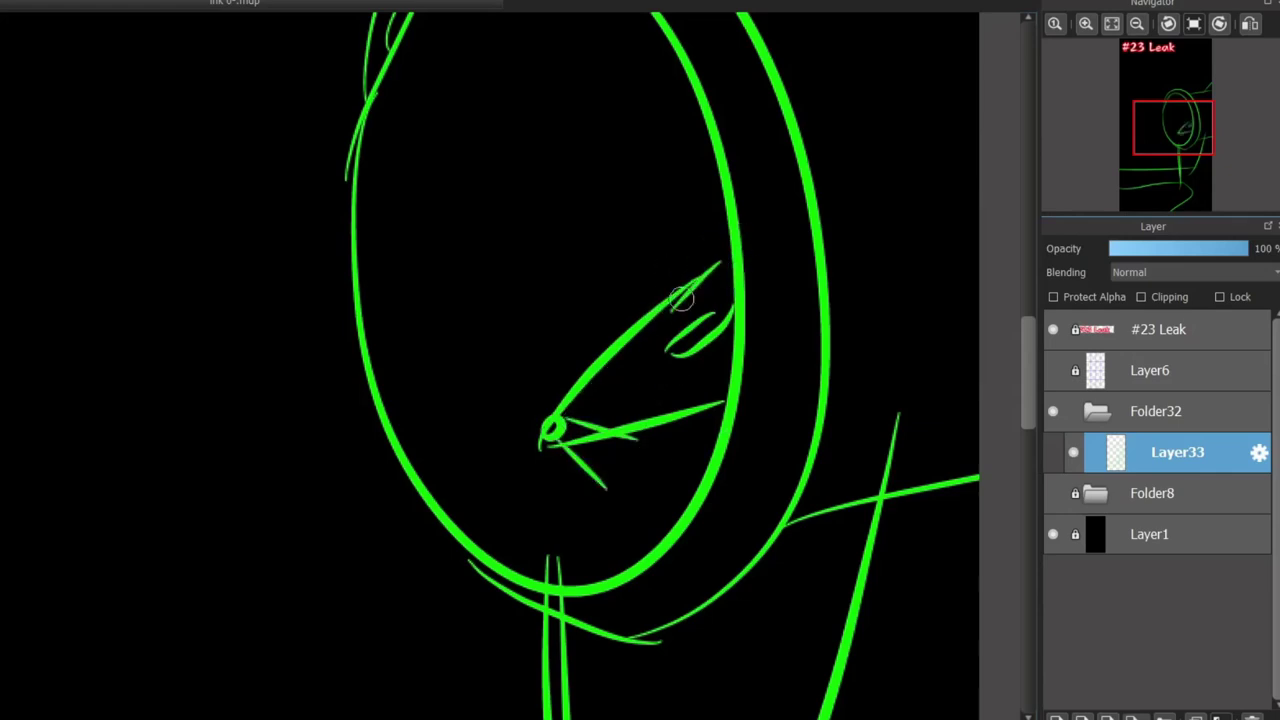
mouse_move(688, 494)
left_mouse_down()
mouse_move(614, 523)
mouse_move(666, 527)
mouse_move(614, 537)
left_mouse_up()
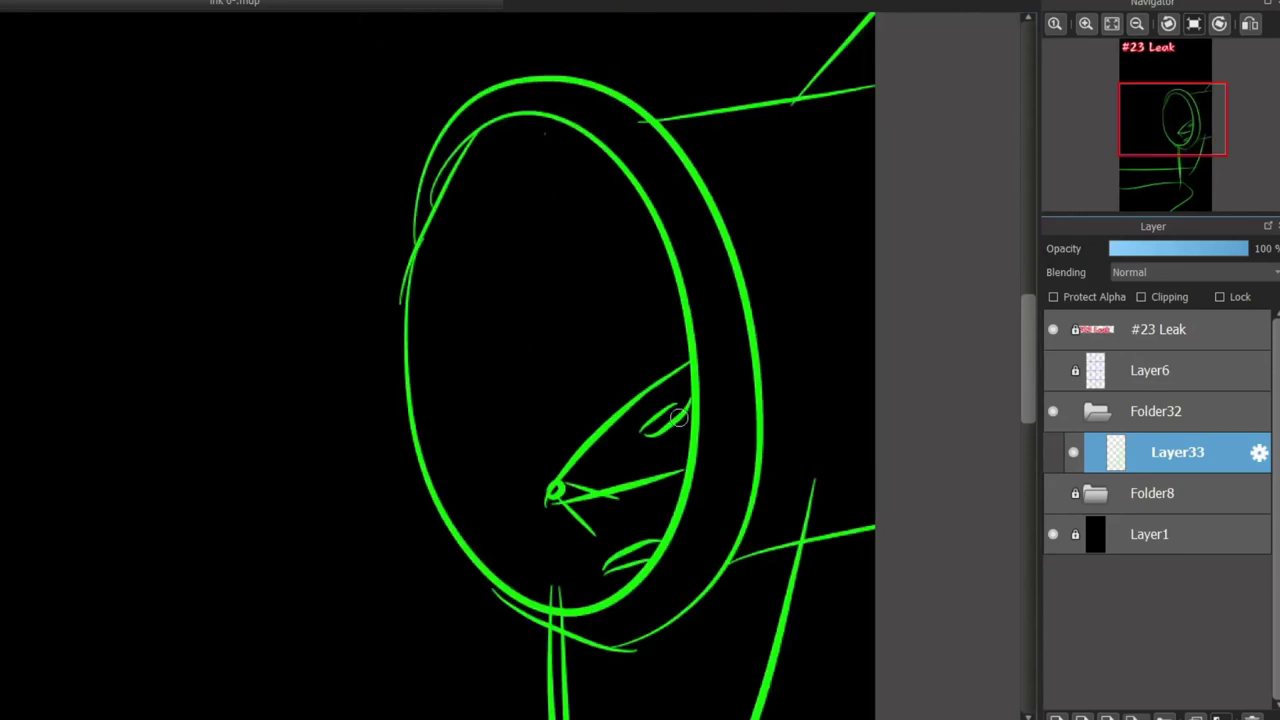
Sketch a green circle over the horizontal ground lines near the canvas's left edge.
scroll(678, 418, "down", 5)
scroll(520, 700, "left", 2)
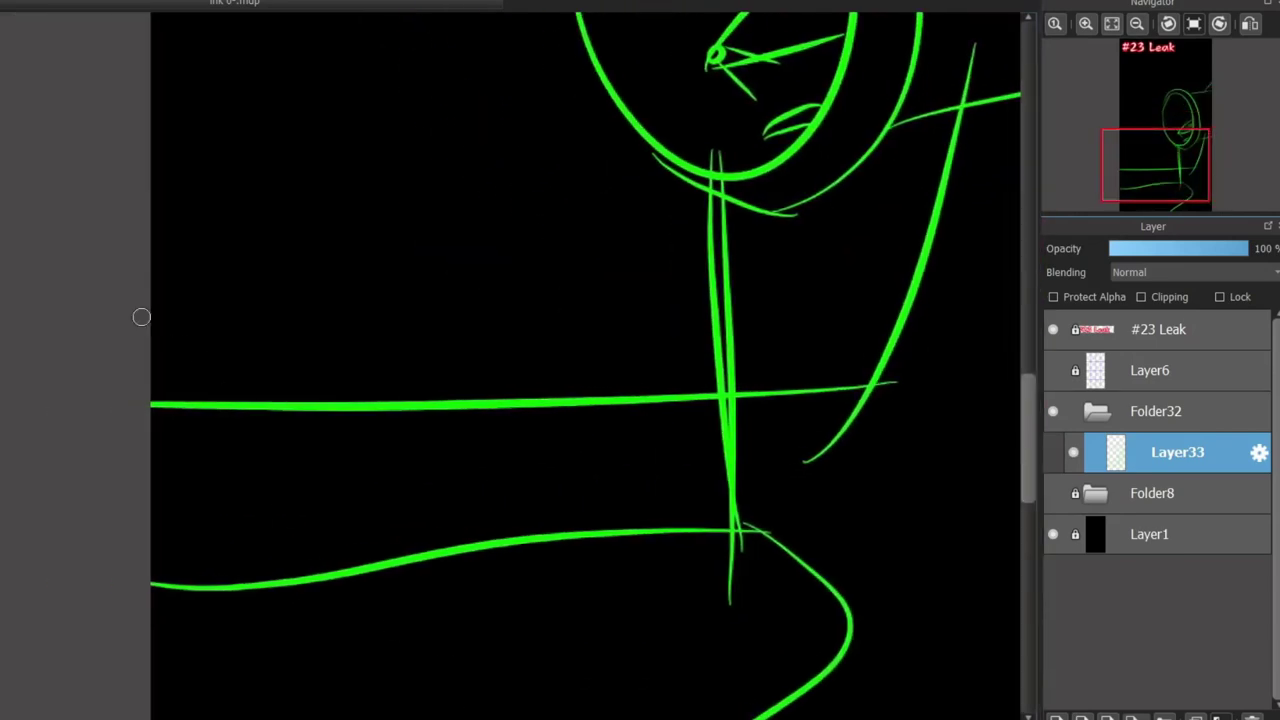
left_click_drag(367, 540, 360, 523)
key("ctrl+z")
left_click_drag(258, 450, 380, 565)
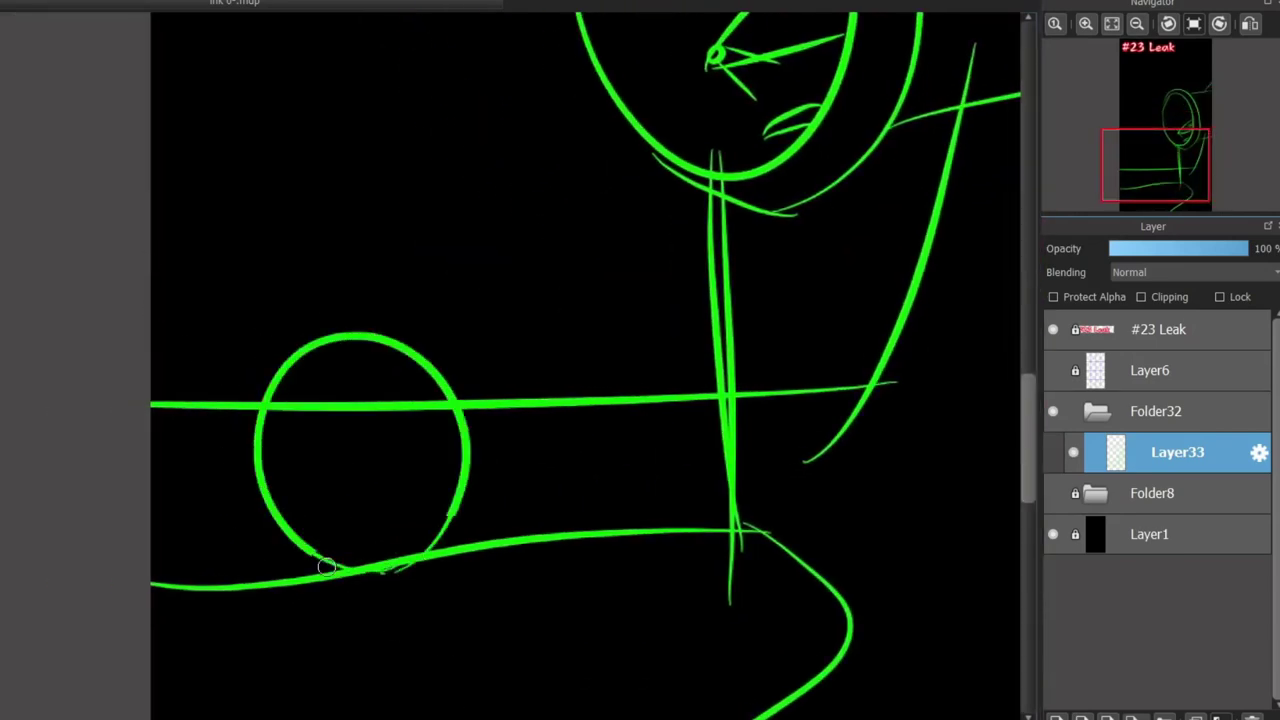
Extend the circle into a cylinder toward the canvas edge with blue side lines and a curved band behind it.
left_click_drag(155, 488, 380, 570)
left_click_drag(362, 333, 152, 279)
left_click_drag(340, 566, 120, 491)
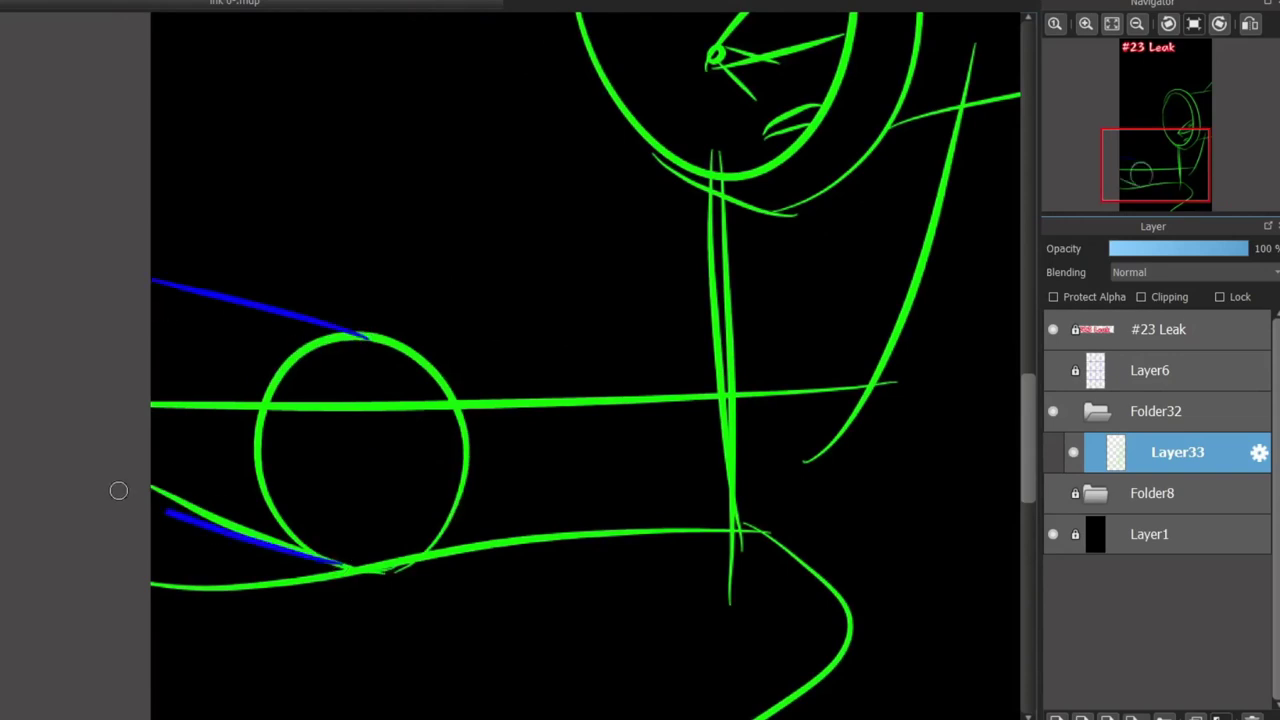
mouse_move(271, 543)
left_mouse_down()
mouse_move(284, 335)
mouse_move(252, 537)
mouse_move(273, 322)
left_mouse_up()
key("ctrl+z")
key("ctrl+z")
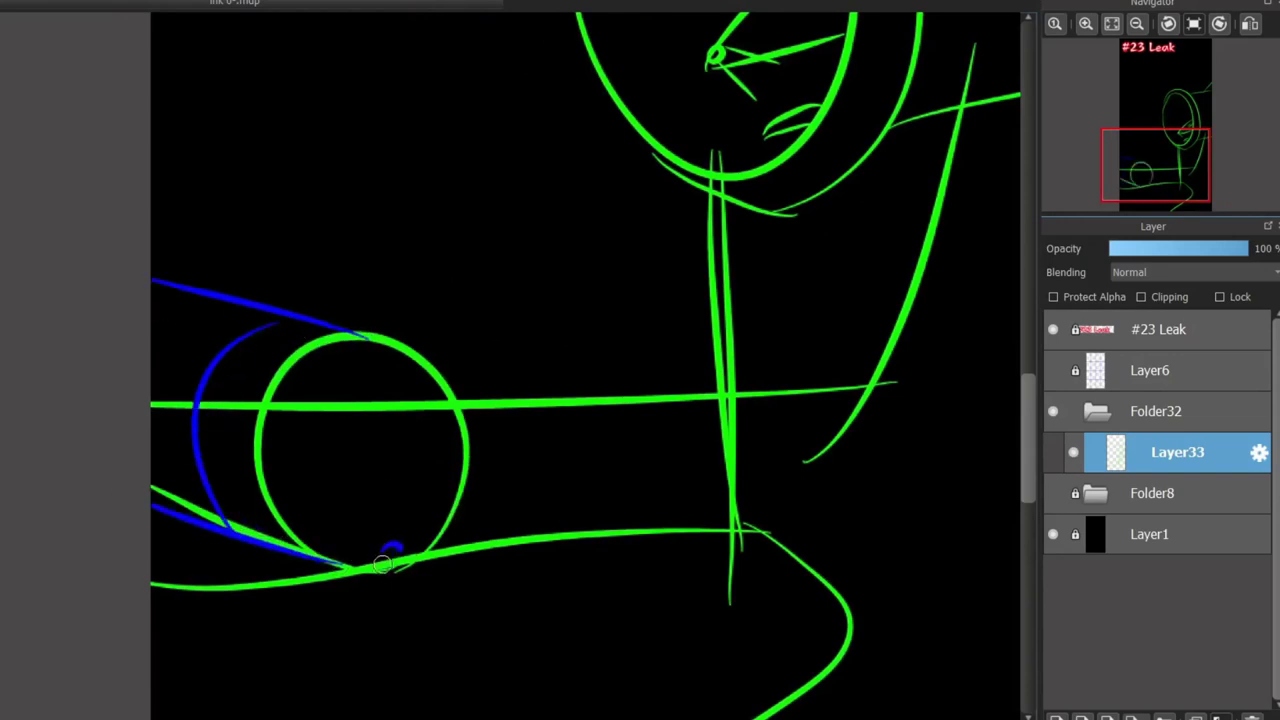
Sketch a small blue loop at the circle's base with three curved lines spreading out below it.
key("ctrl+z")
left_click_drag(388, 594, 289, 688)
left_click_drag(410, 595, 476, 603)
key("ctrl+z")
left_click_drag(399, 616, 515, 718)
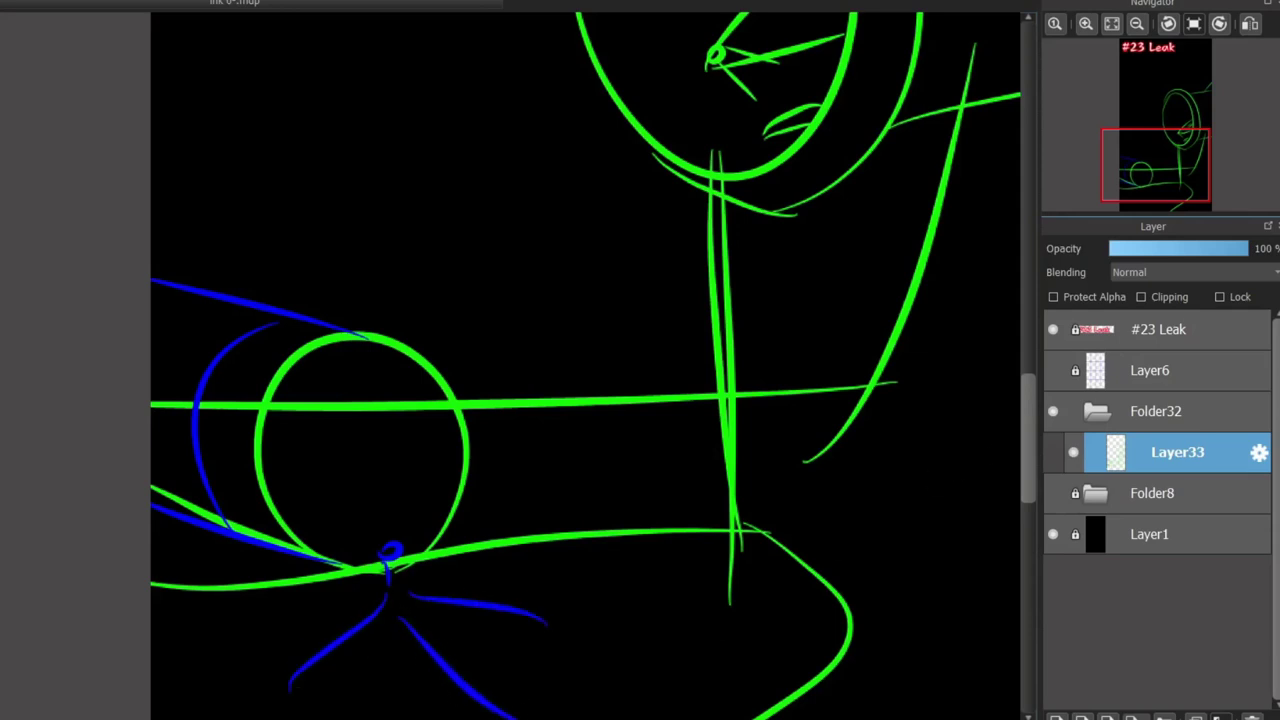
mouse_move(409, 610)
left_mouse_down()
mouse_move(406, 434)
mouse_move(568, 452)
left_mouse_up()
key("ctrl+z")
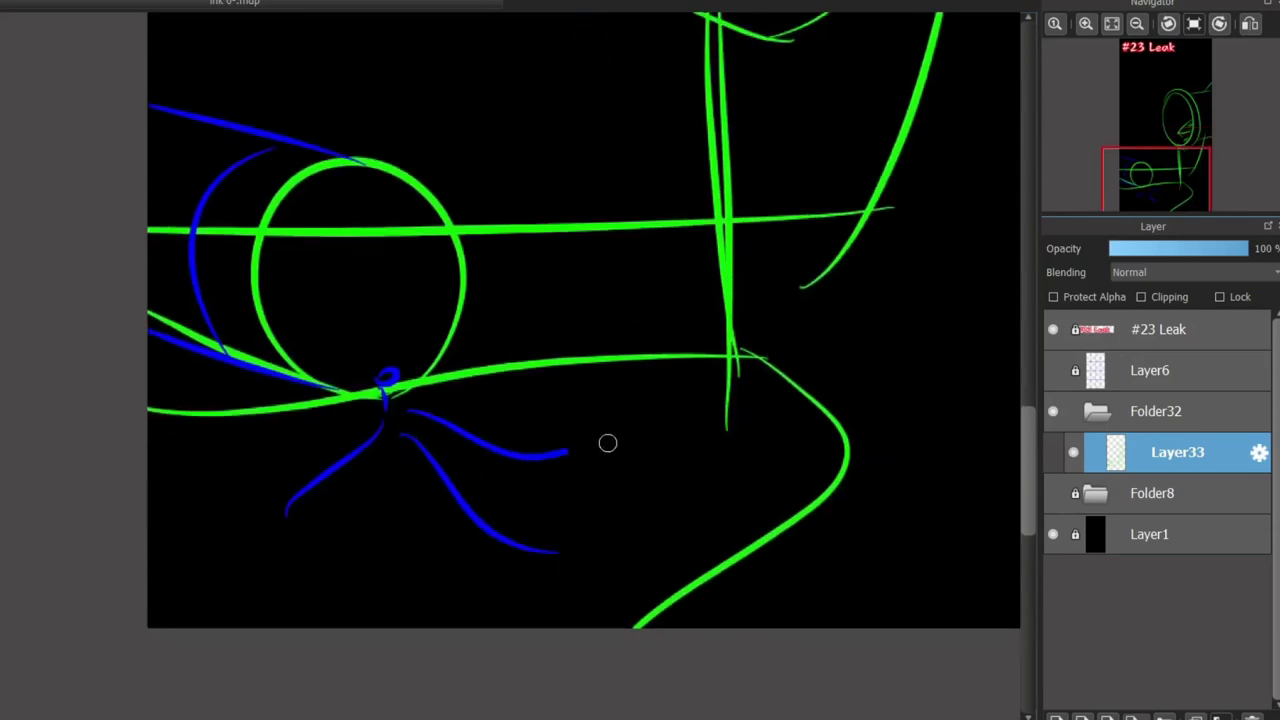
Sketch blue curves along the near side of the pipe rim and a pointed band with three small arcs across the opening.
scroll(483, 450, "up", 10)
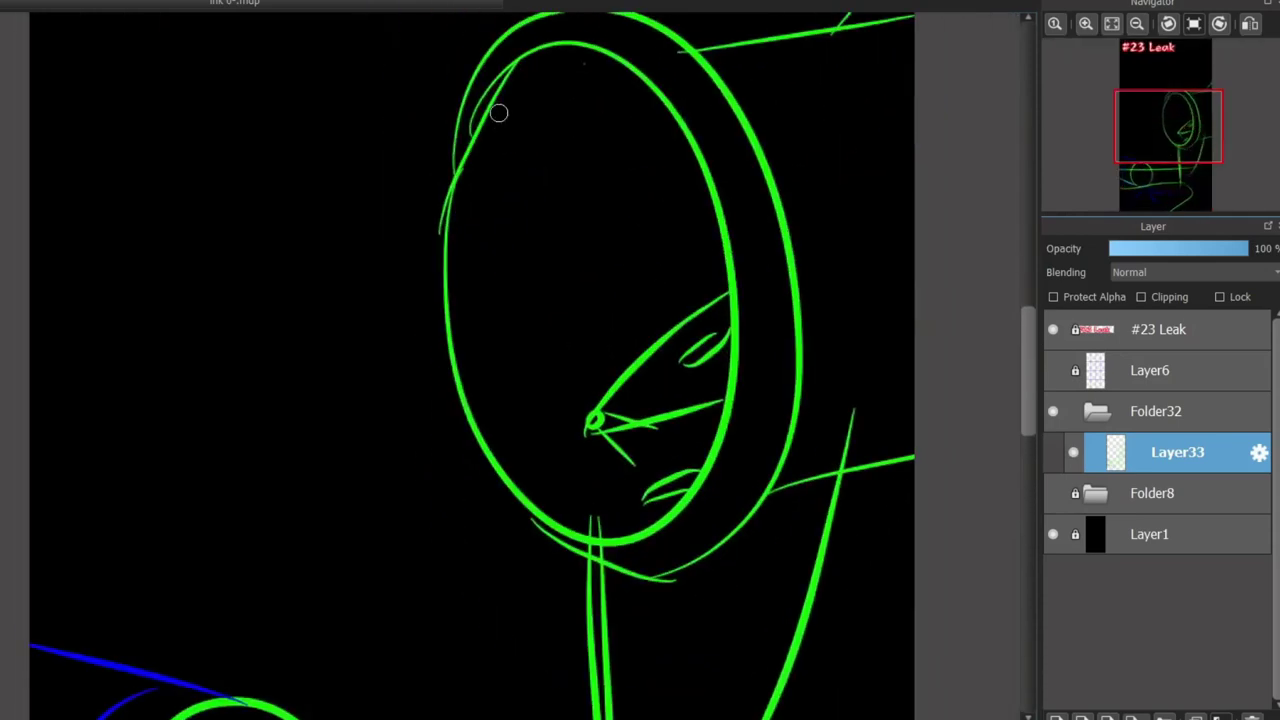
mouse_move(492, 107)
left_mouse_down()
mouse_move(448, 257)
mouse_move(555, 520)
left_mouse_up()
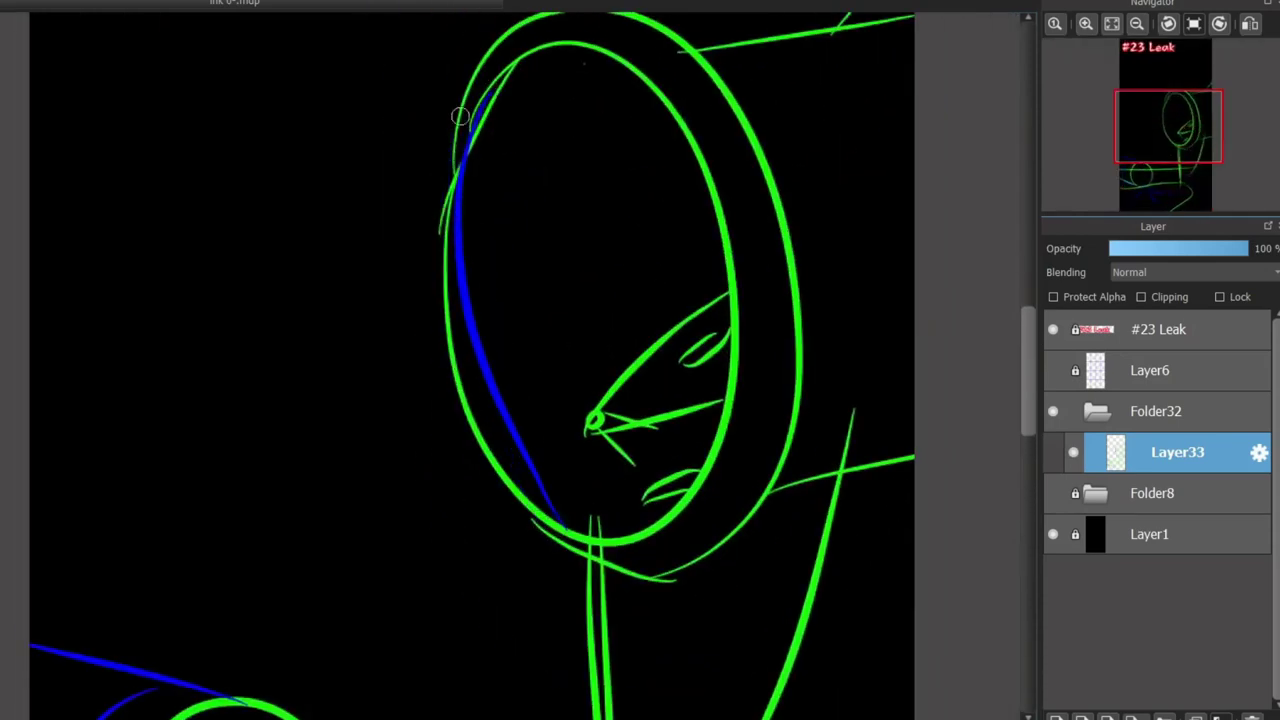
mouse_move(458, 100)
left_mouse_down()
mouse_move(430, 307)
mouse_move(547, 533)
left_mouse_up()
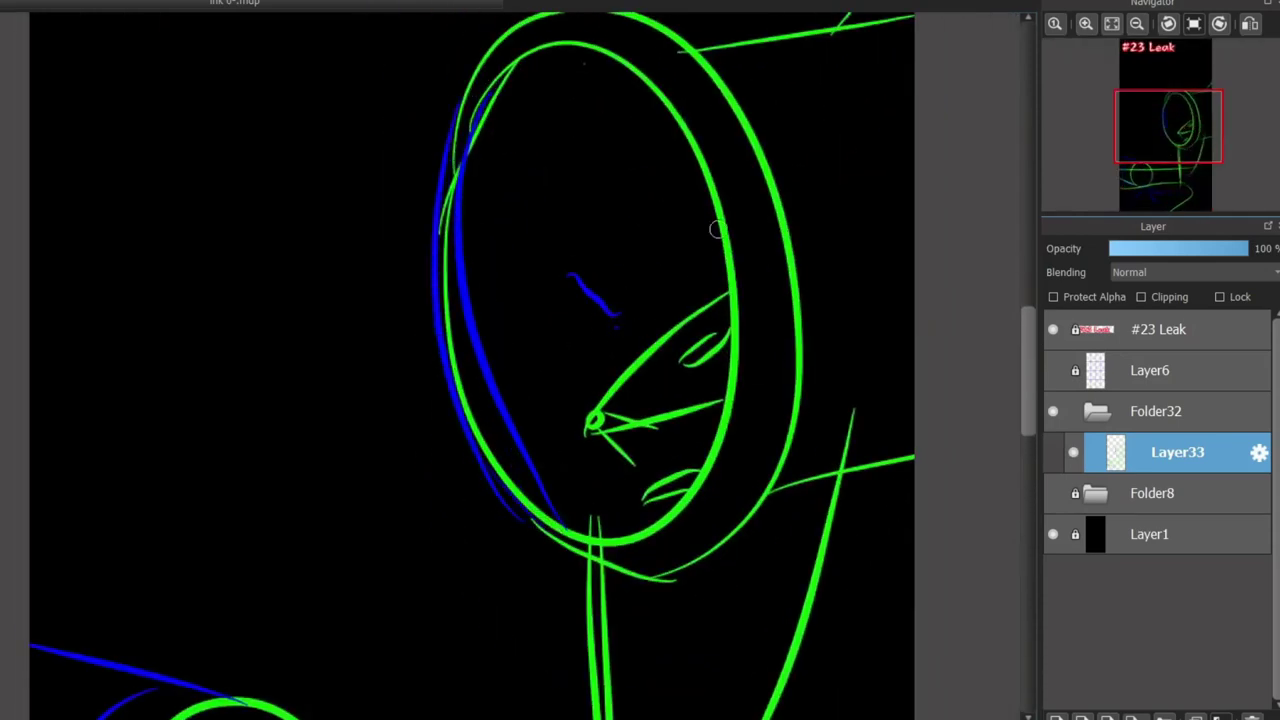
mouse_move(698, 166)
left_mouse_down()
mouse_move(355, 205)
mouse_move(709, 210)
left_mouse_up()
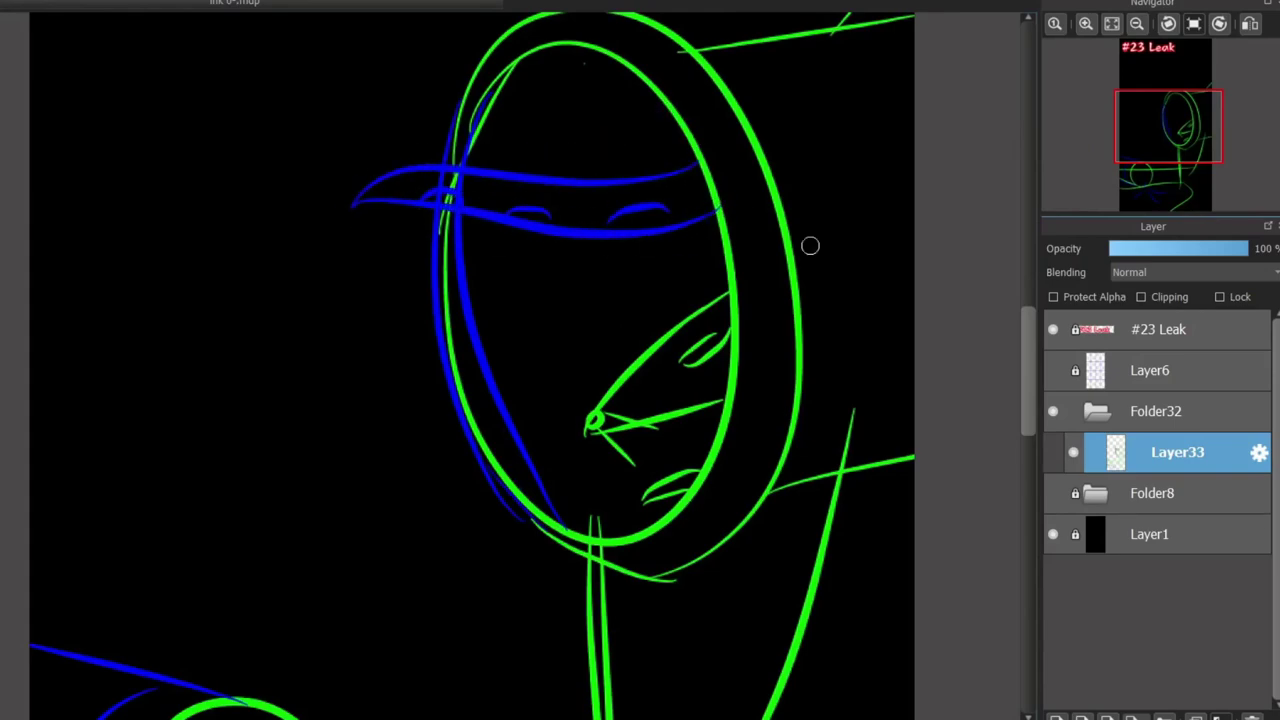
scroll(810, 246, "down", 5)
scroll(810, 246, "up", 6)
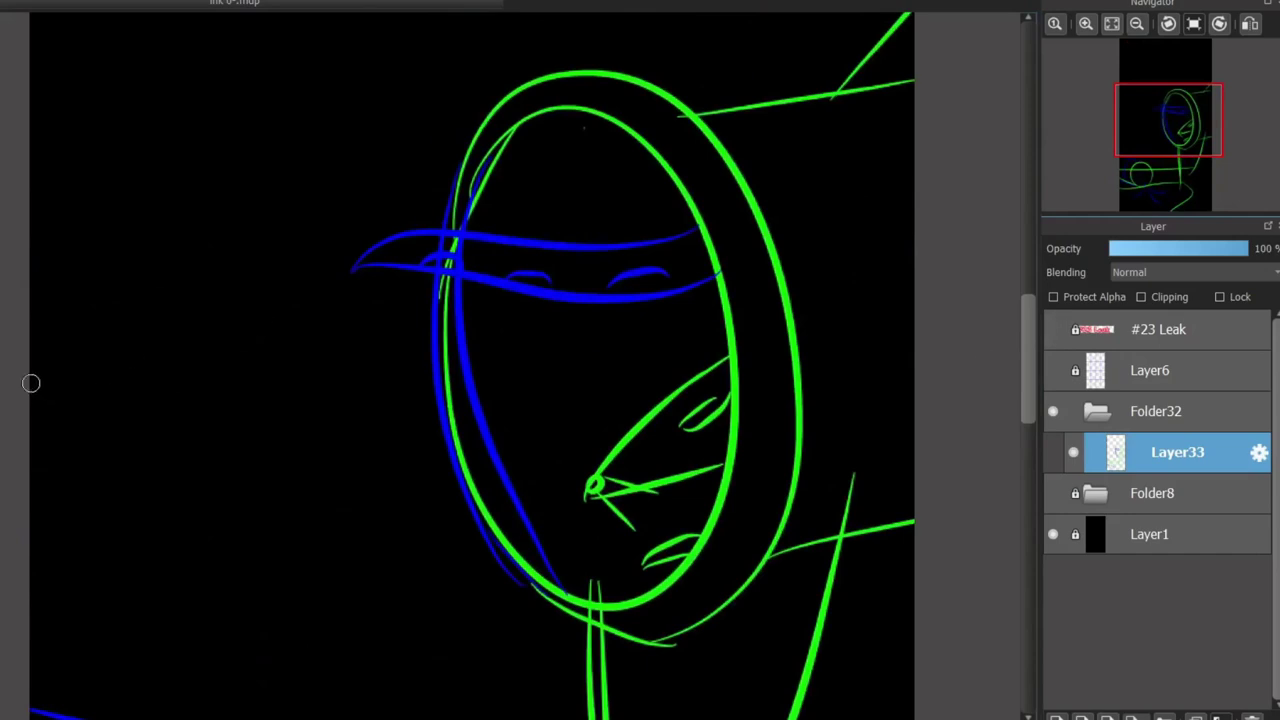
Sketch a gently sloping blue line across the canvas at the pipe's base and a short horizontal line at the canvas edge above it.
mouse_move(31, 383)
left_mouse_down()
mouse_move(149, 529)
mouse_move(488, 553)
left_mouse_up()
scroll(234, 491, "down", 3)
key("ctrl+z")
key("ctrl+z")
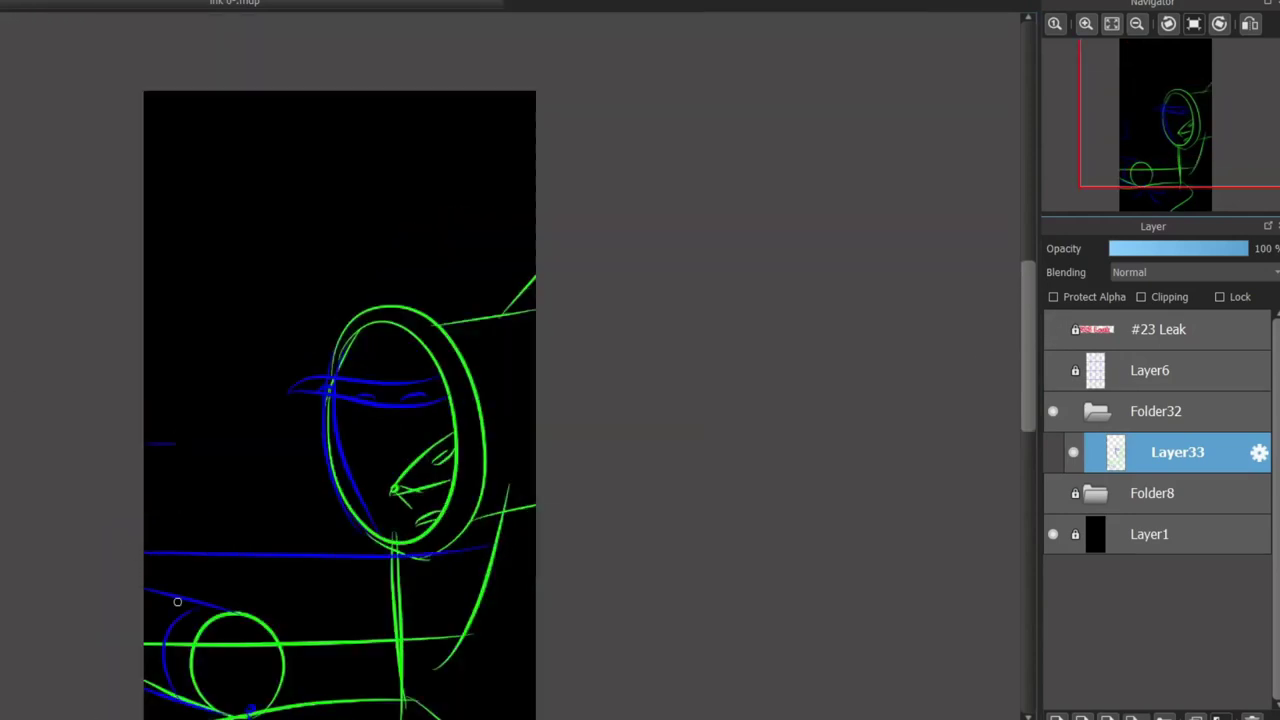
key("ctrl+z")
mouse_move(138, 541)
left_mouse_down()
mouse_move(526, 573)
mouse_move(464, 581)
left_mouse_up()
key("ctrl+z")
scroll(185, 499, "up", 3)
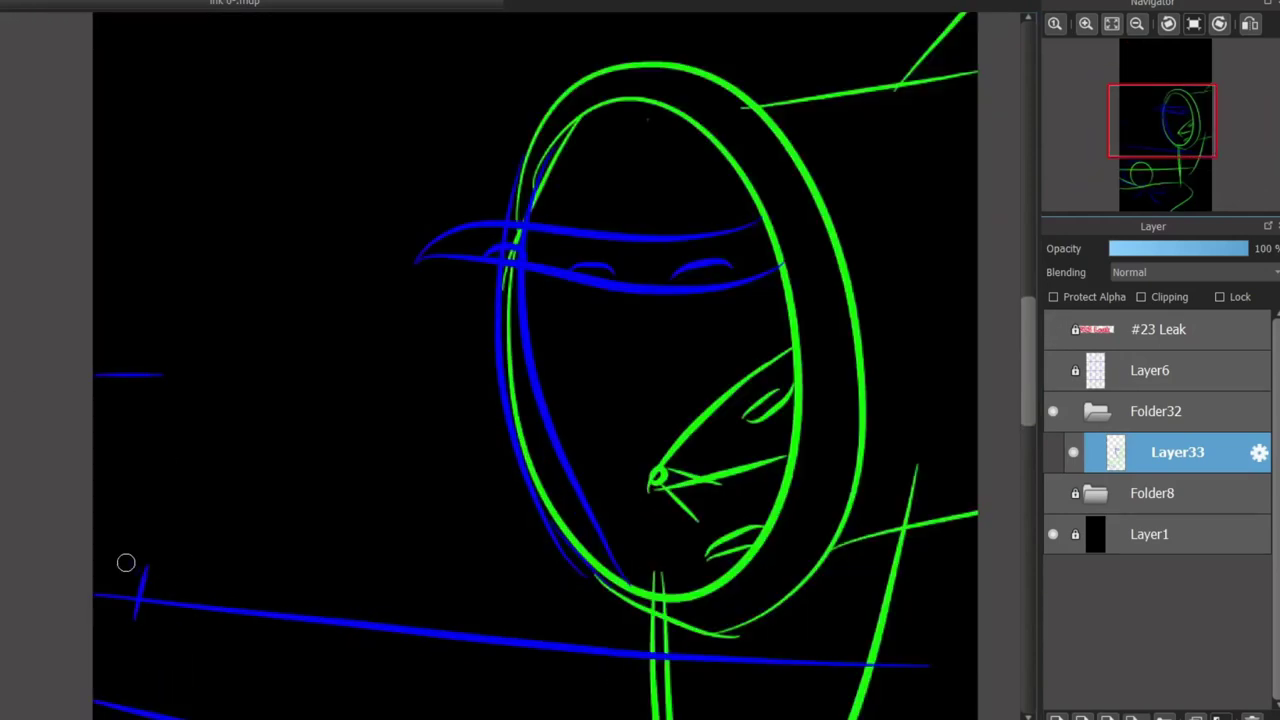
Sketch a low blue block on short supports with a narrow tower and an adjoining building outline above the sloping line.
left_click_drag(130, 564, 278, 582)
left_click_drag(230, 585, 219, 625)
left_click_drag(148, 500, 133, 560)
left_click_drag(148, 500, 290, 522)
left_click_drag(172, 342, 176, 489)
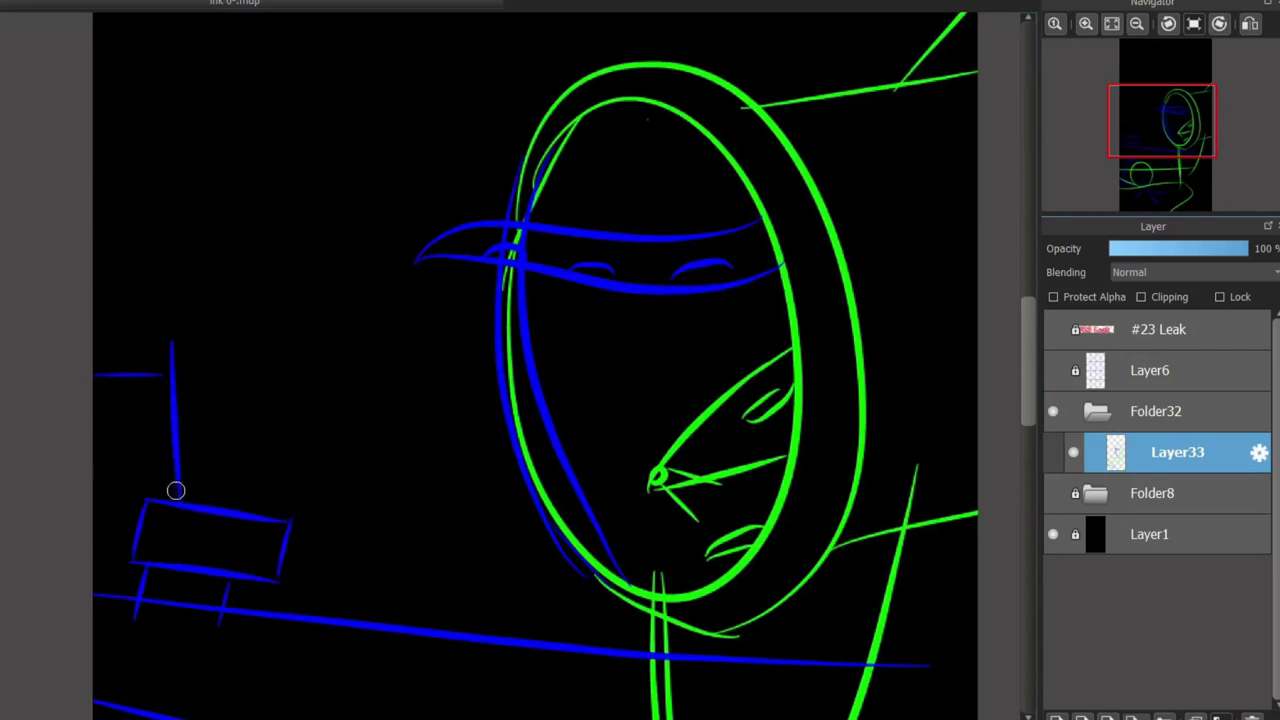
left_click_drag(170, 268, 252, 258)
left_click_drag(248, 262, 258, 510)
mouse_move(256, 308)
left_mouse_down()
mouse_move(316, 307)
mouse_move(320, 450)
left_mouse_up()
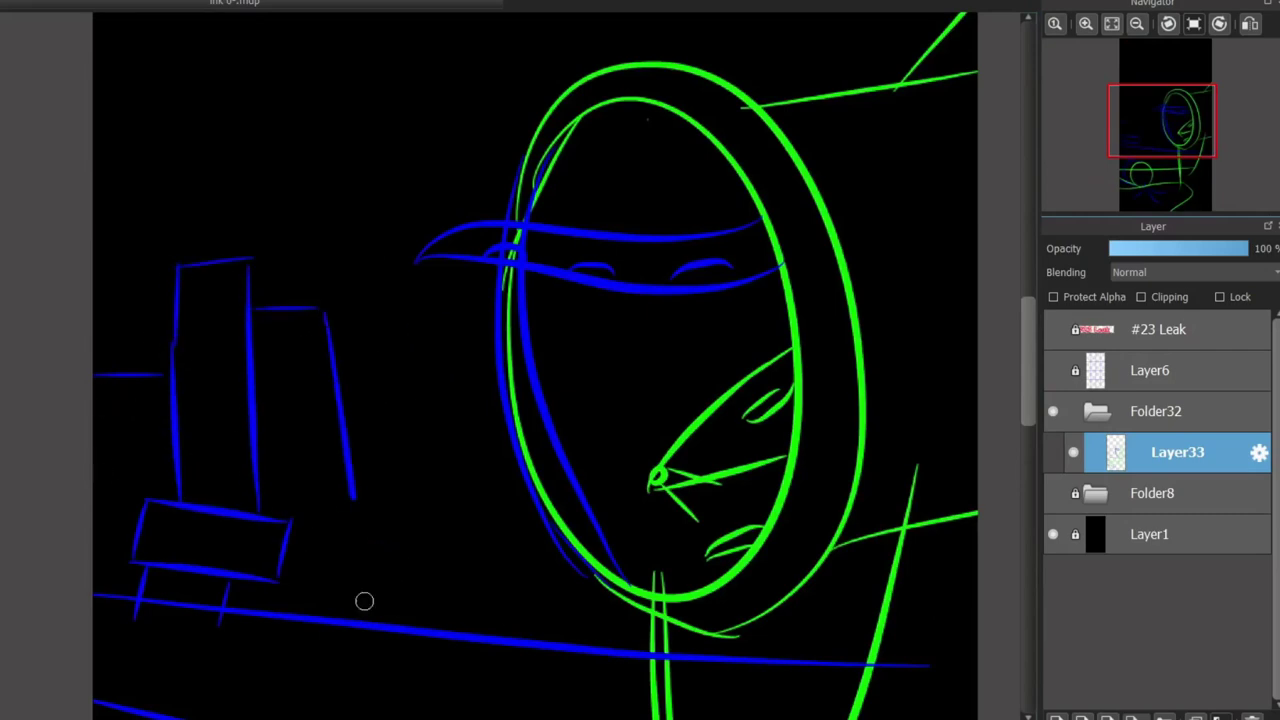
Sketch a tall blue building beside the pipe opening with a smaller rounded block on its roof.
mouse_move(322, 608)
left_mouse_down()
mouse_move(317, 323)
mouse_move(416, 207)
mouse_move(495, 212)
left_mouse_up()
left_click_drag(492, 232, 492, 562)
left_click_drag(363, 110, 357, 192)
left_click_drag(365, 113, 474, 202)
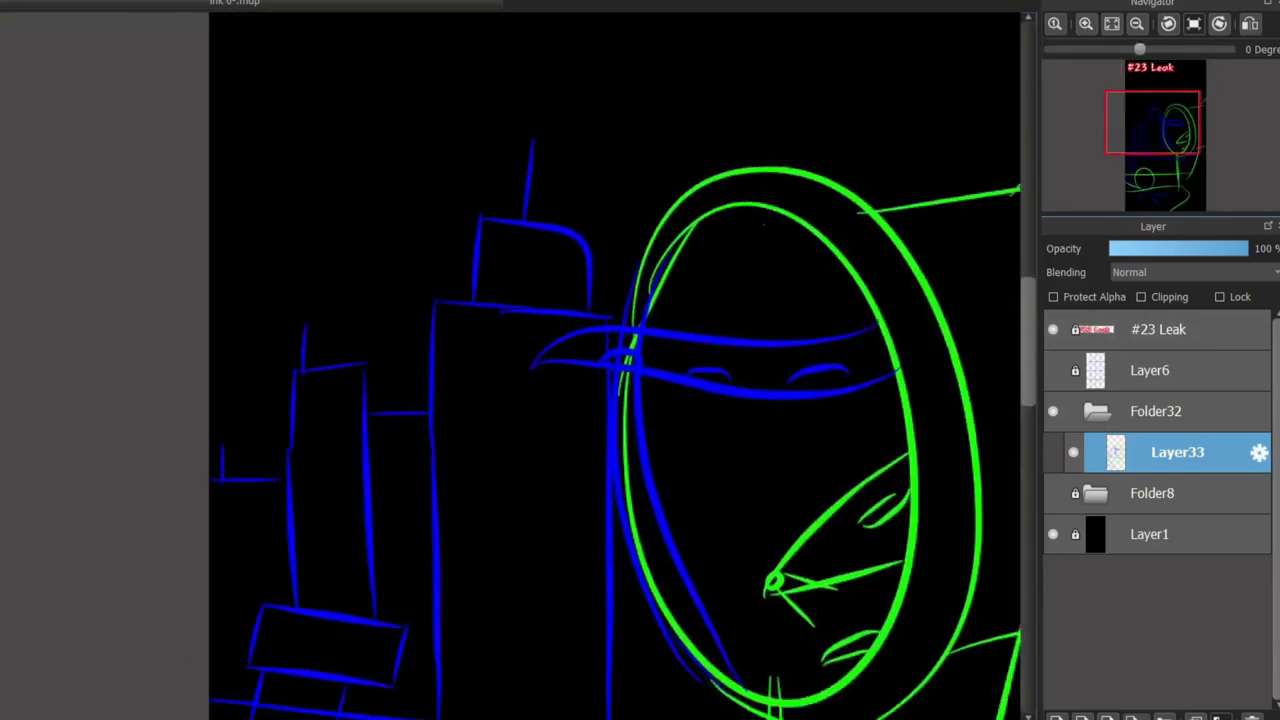
Draw a blue question mark above the creature's snout and add blue pupil strokes to its upper eye.
scroll(387, 385, "up", 3)
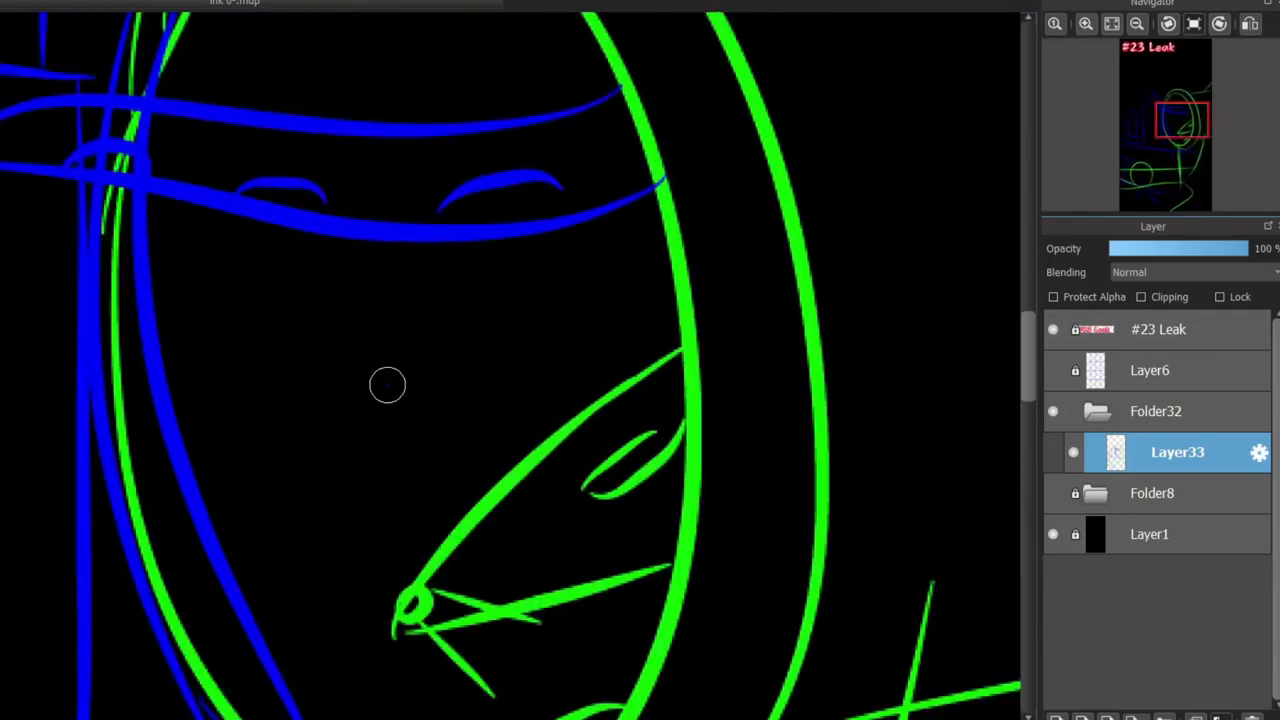
left_click_drag(400, 372, 468, 455)
key("ctrl+z")
left_click_drag(351, 351, 400, 429)
key("ctrl+z")
left_click(442, 424)
left_click(443, 450)
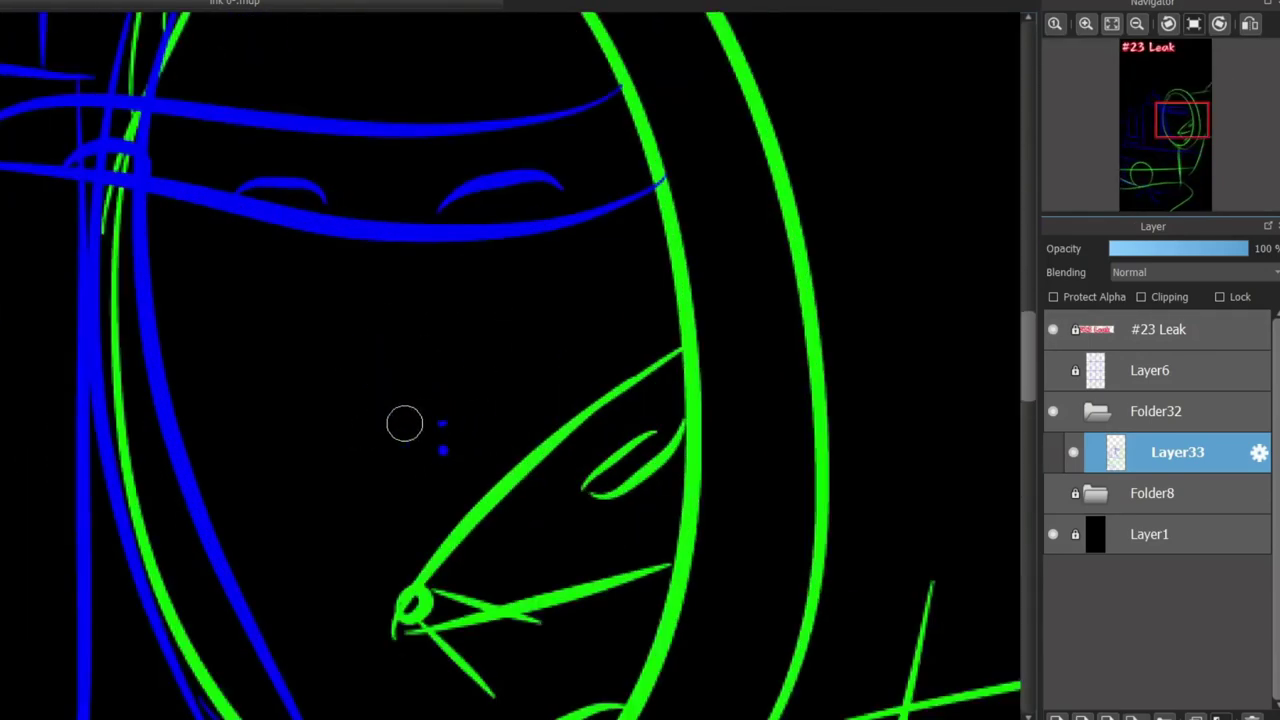
key("ctrl+z")
left_click_drag(350, 380, 432, 422)
mouse_move(578, 494)
left_mouse_down()
mouse_move(650, 432)
mouse_move(633, 486)
mouse_move(586, 493)
left_mouse_up()
key("ctrl+z")
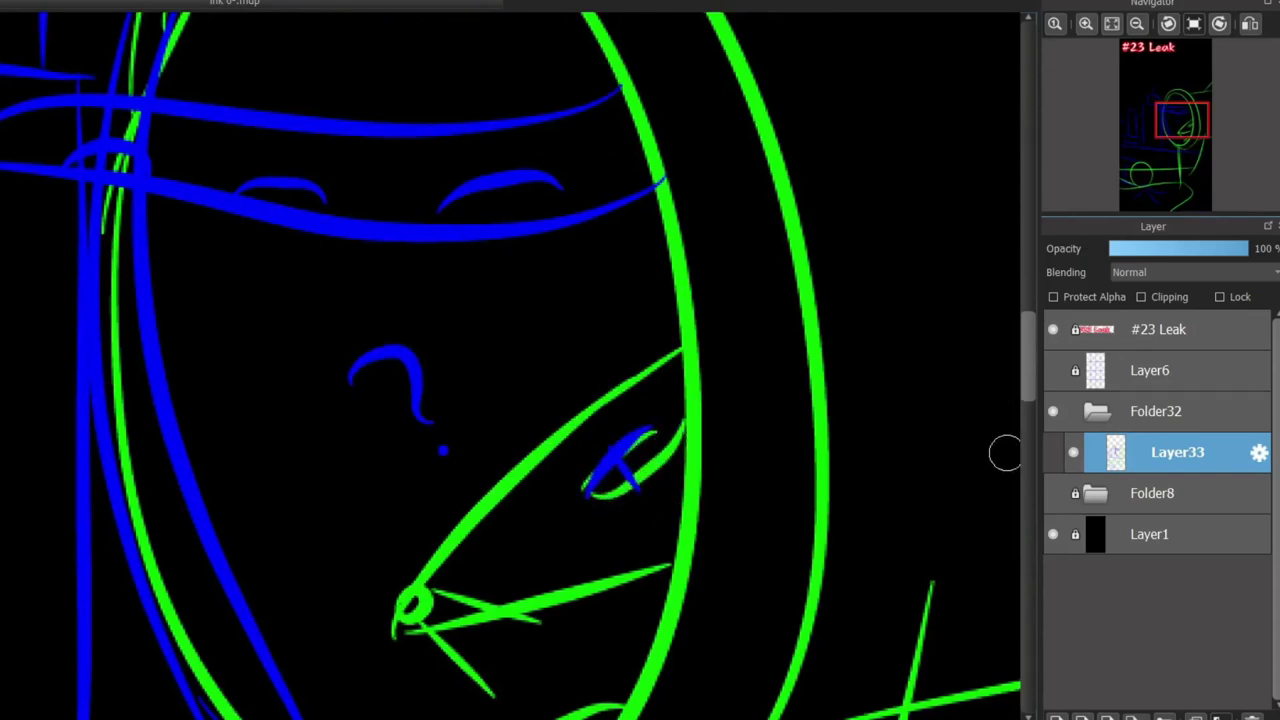
scroll(1006, 449, "down", 3)
scroll(1006, 449, "up", 5)
scroll(543, 414, "down", 3)
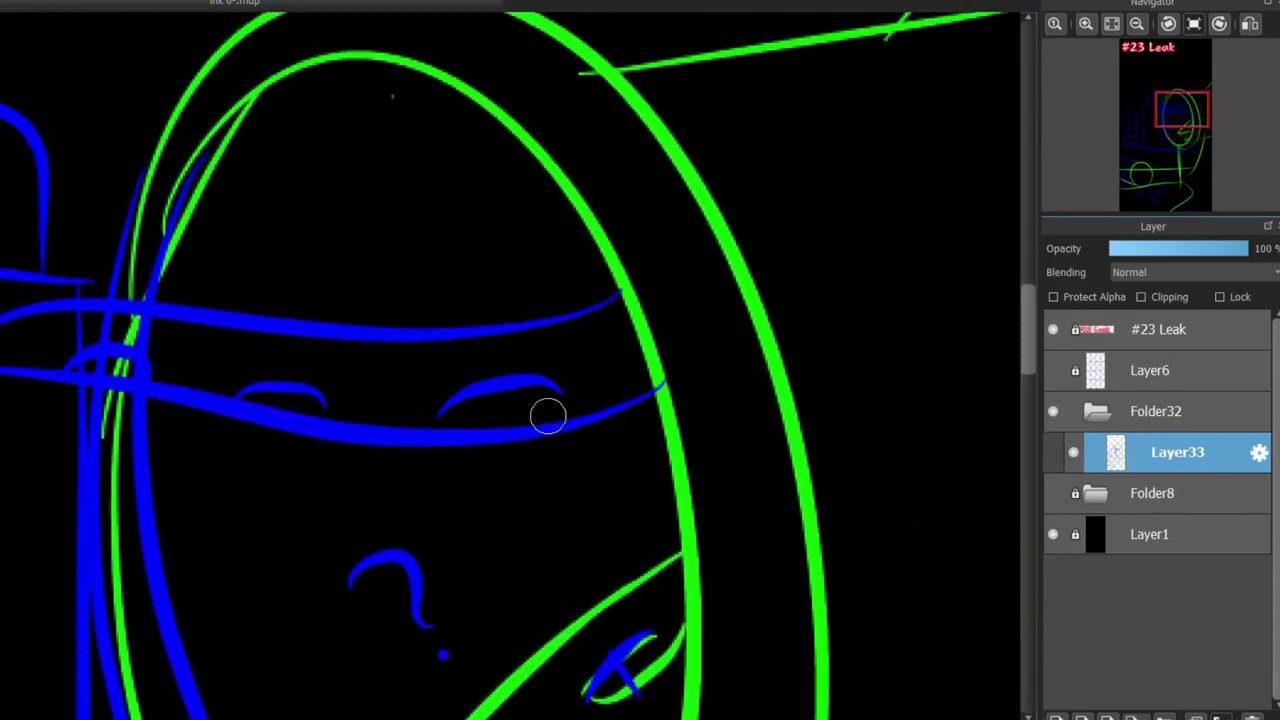
scroll(121, 534, "down", 5)
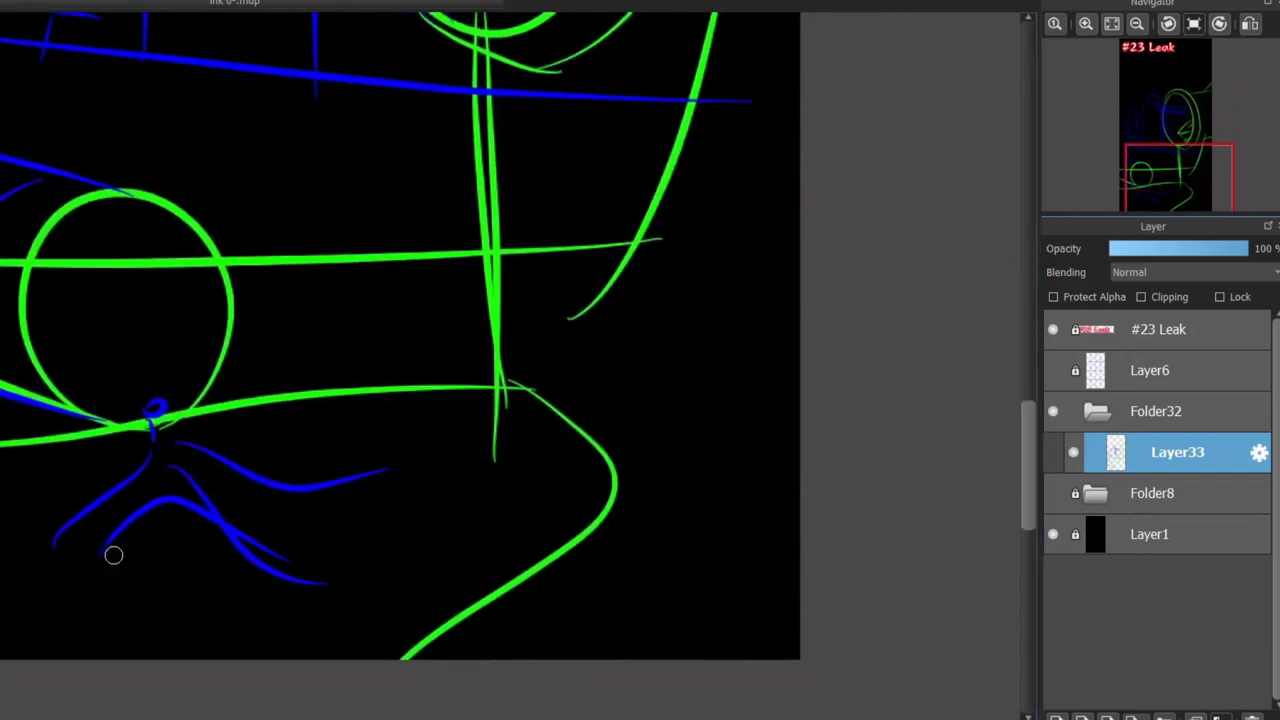
left_click_drag(326, 430, 335, 436)
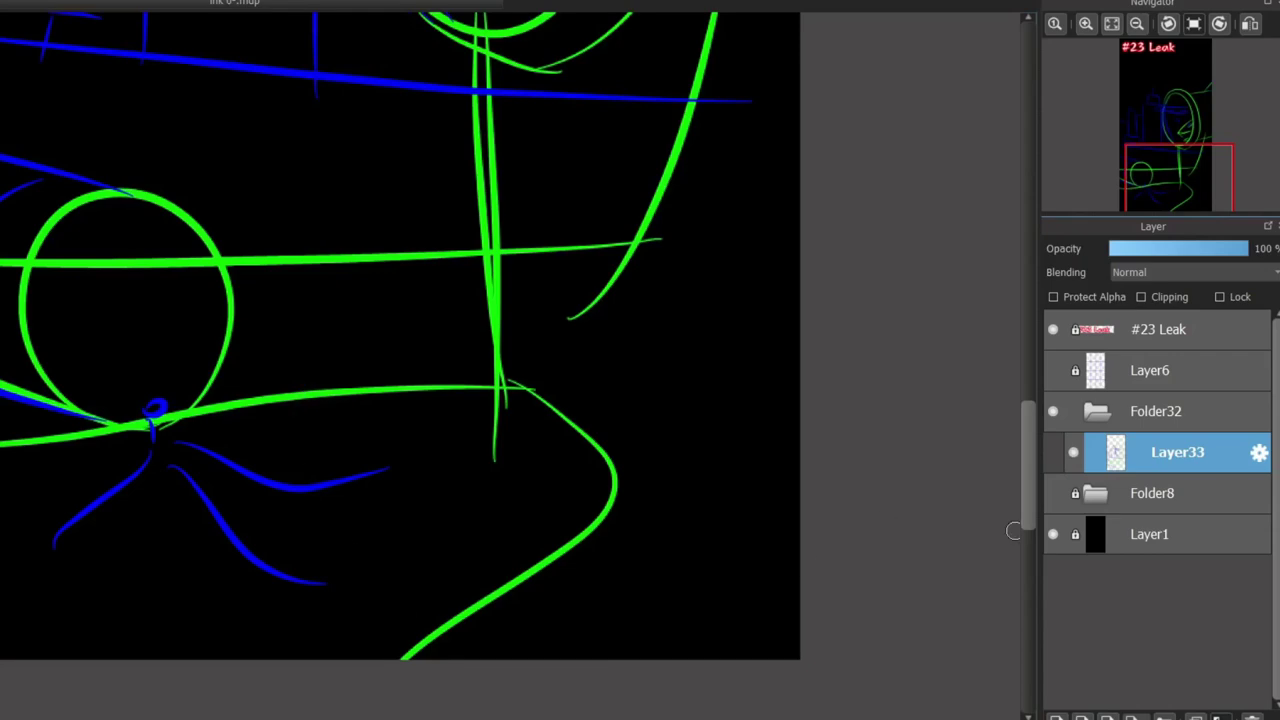
Draw a second blue line along the slope meeting the green circle's top and crossing blue strokes at the canvas edge beside the arc.
scroll(997, 423, "up", 5)
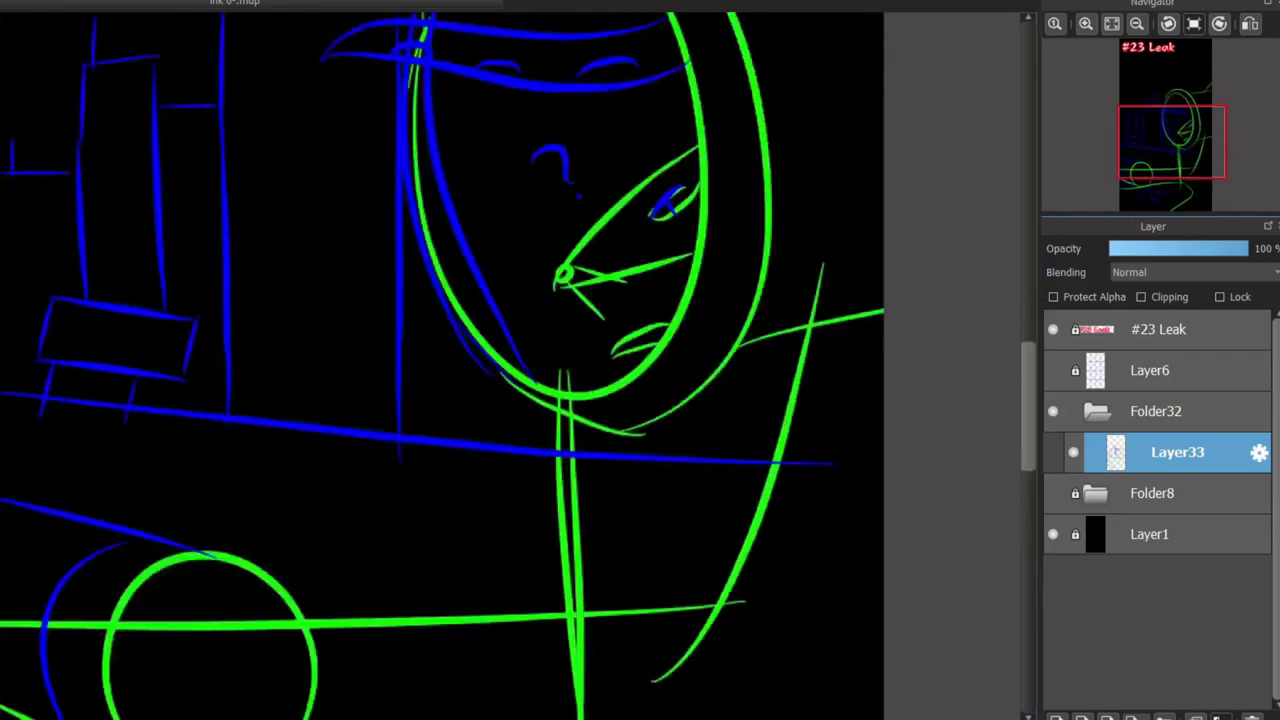
scroll(430, 519, "down", 5)
scroll(364, 440, "left", 3)
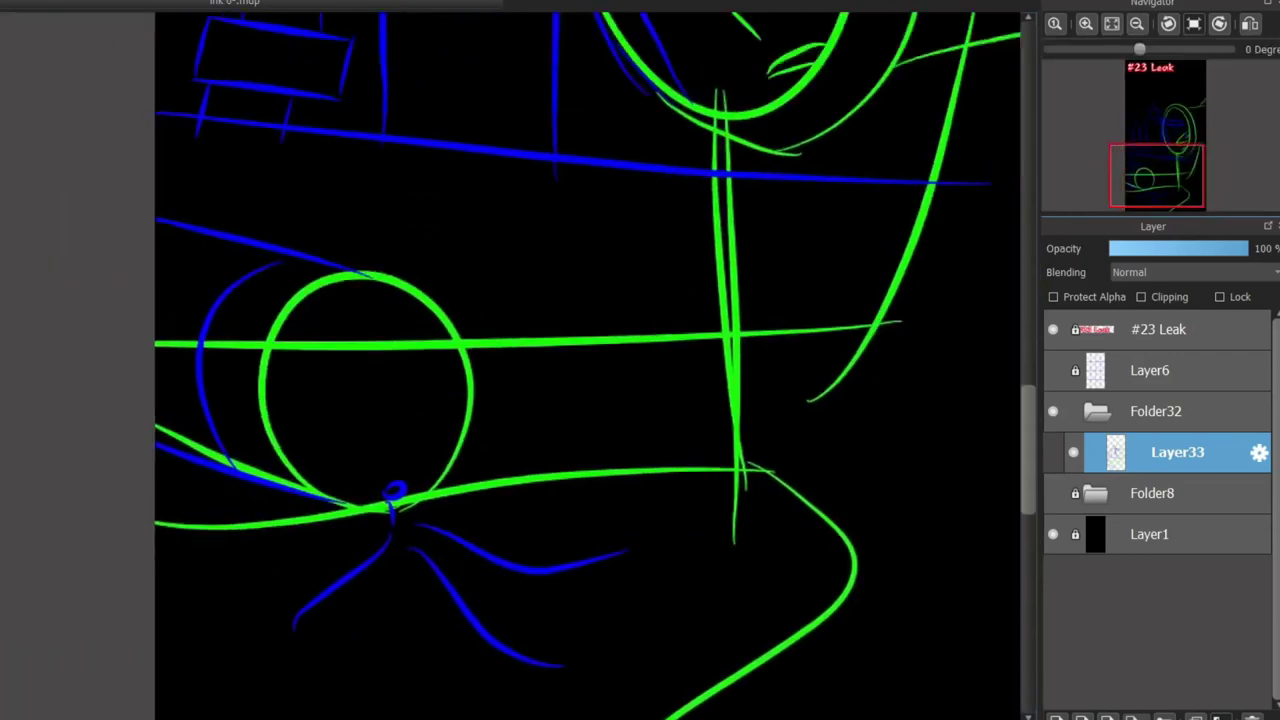
scroll(386, 143, "up", 4)
left_click_drag(628, 224, 160, 126)
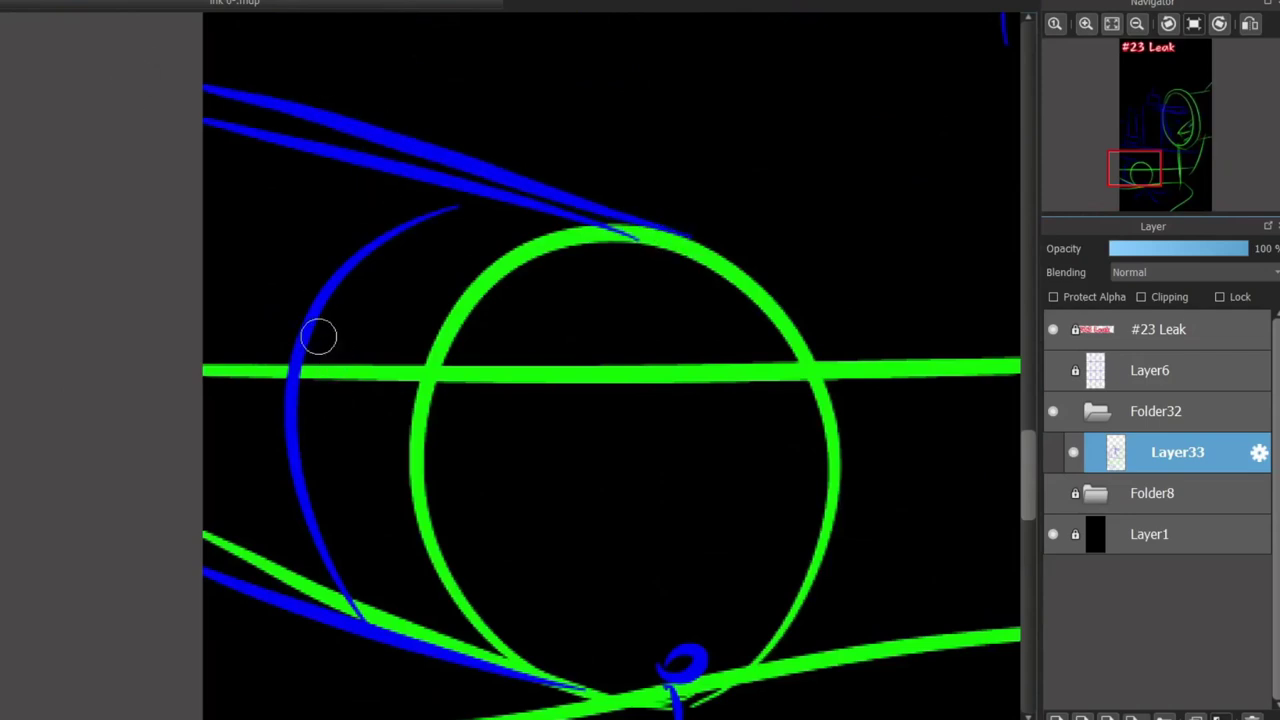
mouse_move(203, 228)
left_mouse_down()
mouse_move(366, 386)
mouse_move(195, 446)
left_mouse_up()
left_click_drag(250, 302, 205, 340)
left_click_drag(205, 320, 258, 376)
key("ctrl+z")
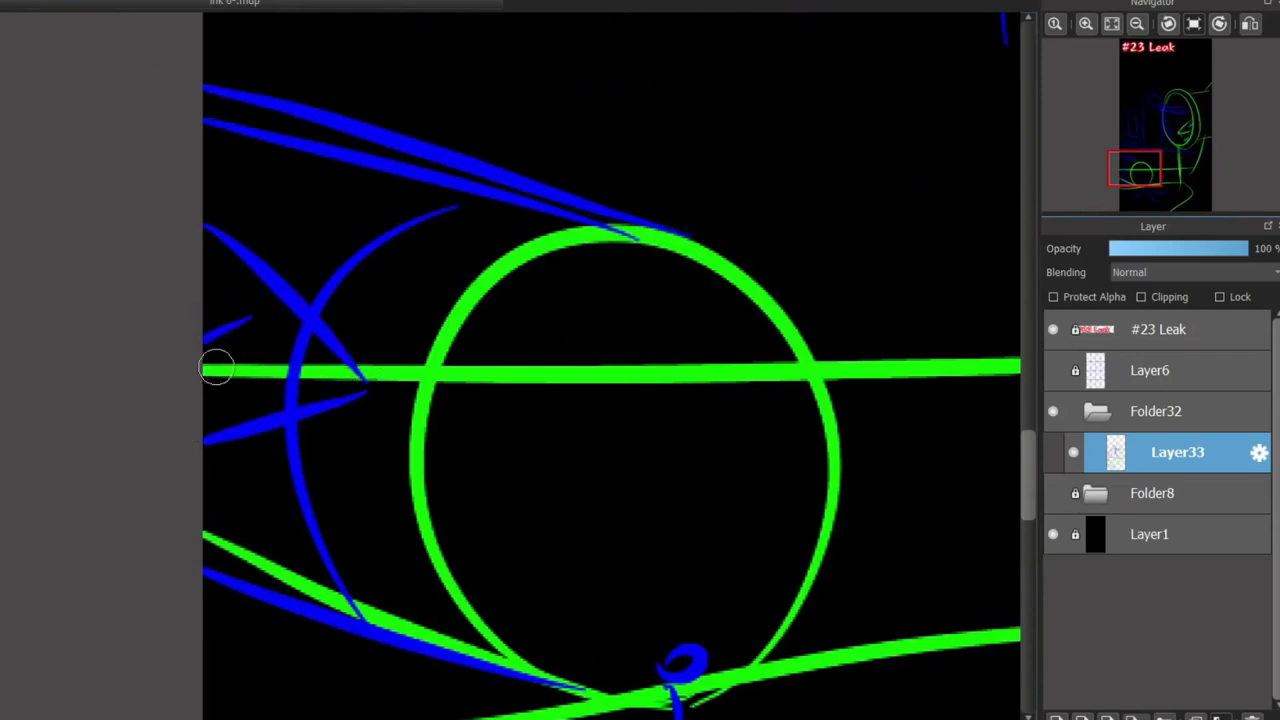
Draw three small blue cap-shaped figures with two legs each around the spreading strands below the green circle.
scroll(606, 386, "down", 10)
scroll(606, 386, "right", 6)
scroll(580, 314, "up", 8)
scroll(580, 314, "left", 4)
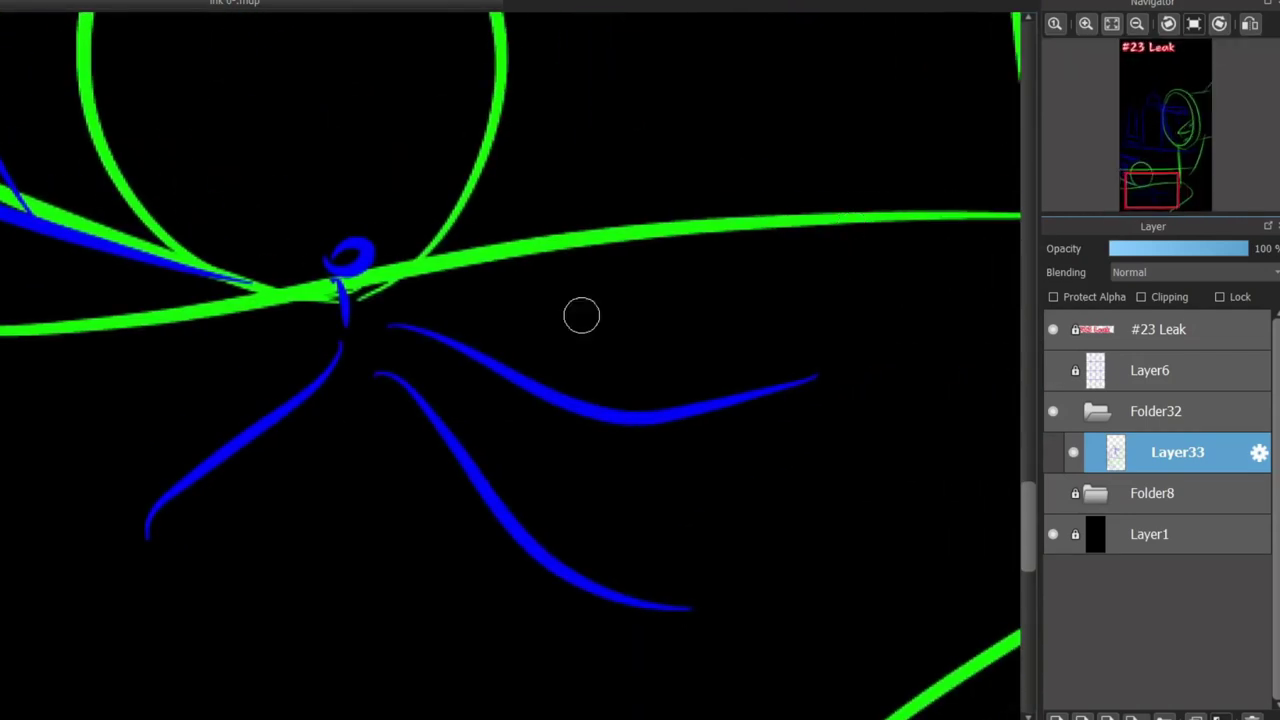
mouse_move(626, 182)
left_mouse_down()
mouse_move(589, 320)
mouse_move(595, 345)
left_mouse_up()
key("ctrl+z")
left_click_drag(657, 280, 670, 350)
left_click_drag(606, 266, 688, 270)
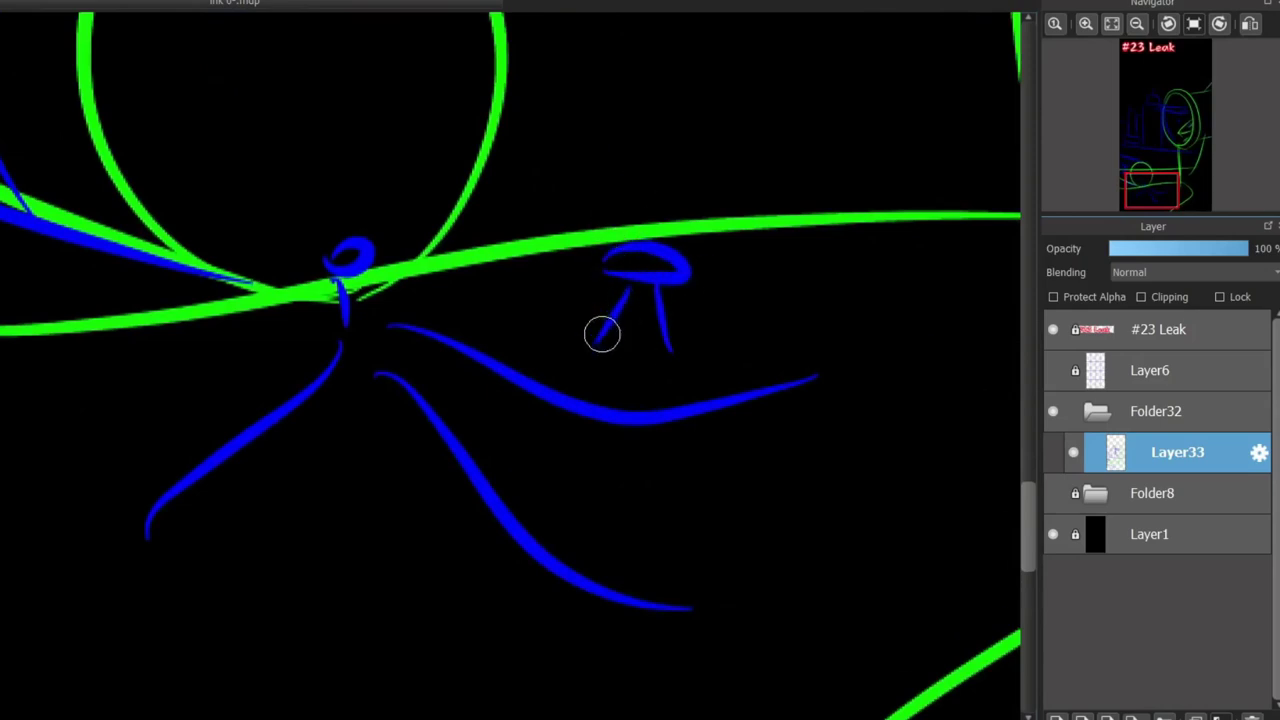
mouse_move(132, 385)
left_mouse_down()
mouse_move(120, 456)
mouse_move(185, 450)
left_mouse_up()
left_click_drag(104, 376, 180, 368)
mouse_move(330, 578)
left_mouse_down()
mouse_move(290, 635)
mouse_move(366, 634)
left_mouse_up()
mouse_move(300, 562)
left_mouse_down()
mouse_move(372, 556)
mouse_move(306, 557)
left_mouse_up()
Draw overlapping teal-green spikes at the outer end of the blue band and teal-green arcs over the eyes along it.
scroll(600, 175, "down", 3)
scroll(963, 239, "up", 5)
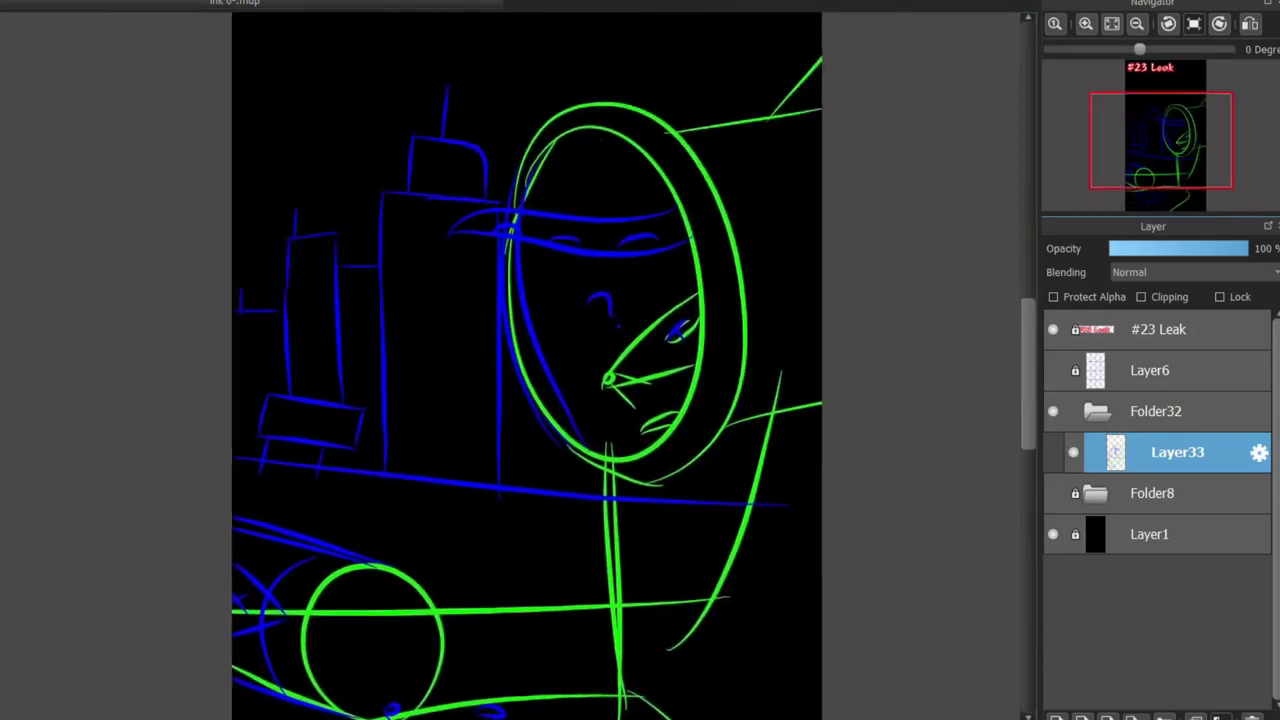
scroll(586, 366, "up", 2)
mouse_move(275, 283)
left_mouse_down()
mouse_move(409, 195)
mouse_move(358, 285)
left_mouse_up()
key("ctrl+z")
mouse_move(386, 208)
left_mouse_down()
mouse_move(248, 298)
mouse_move(362, 270)
mouse_move(549, 318)
left_mouse_up()
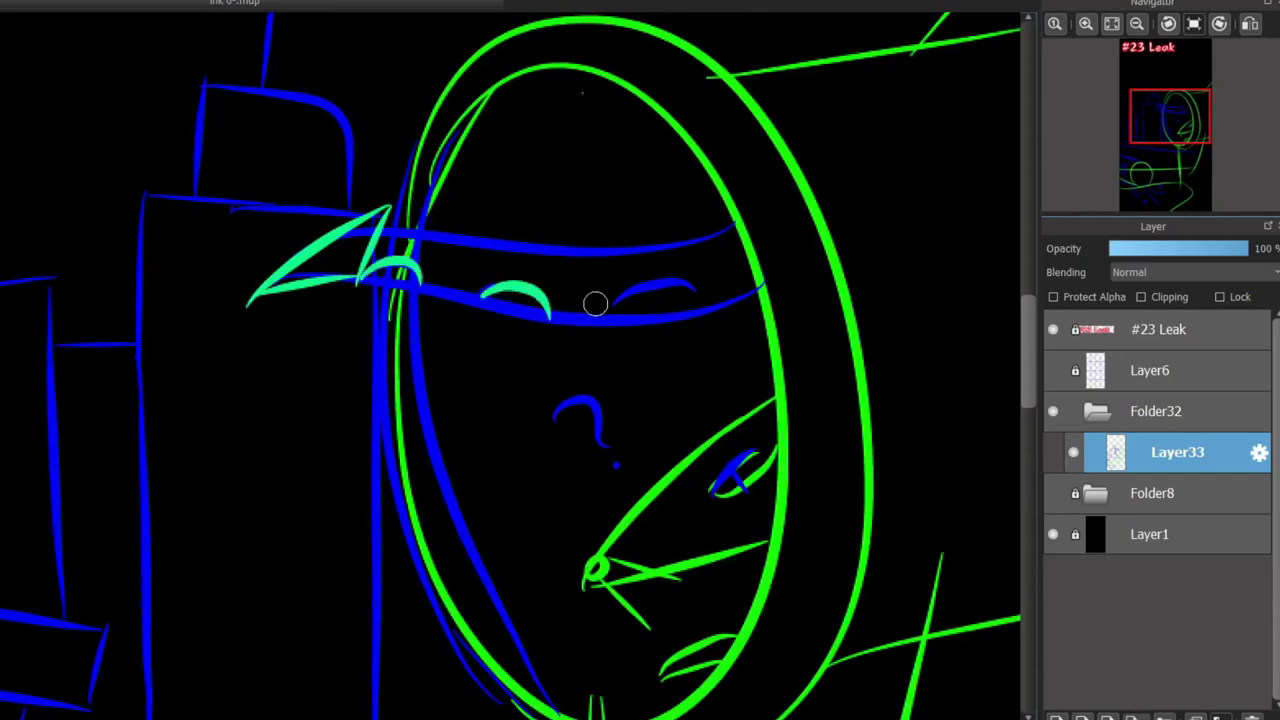
left_click_drag(620, 300, 692, 297)
mouse_move(340, 207)
left_mouse_down()
mouse_move(223, 329)
mouse_move(316, 276)
left_mouse_up()
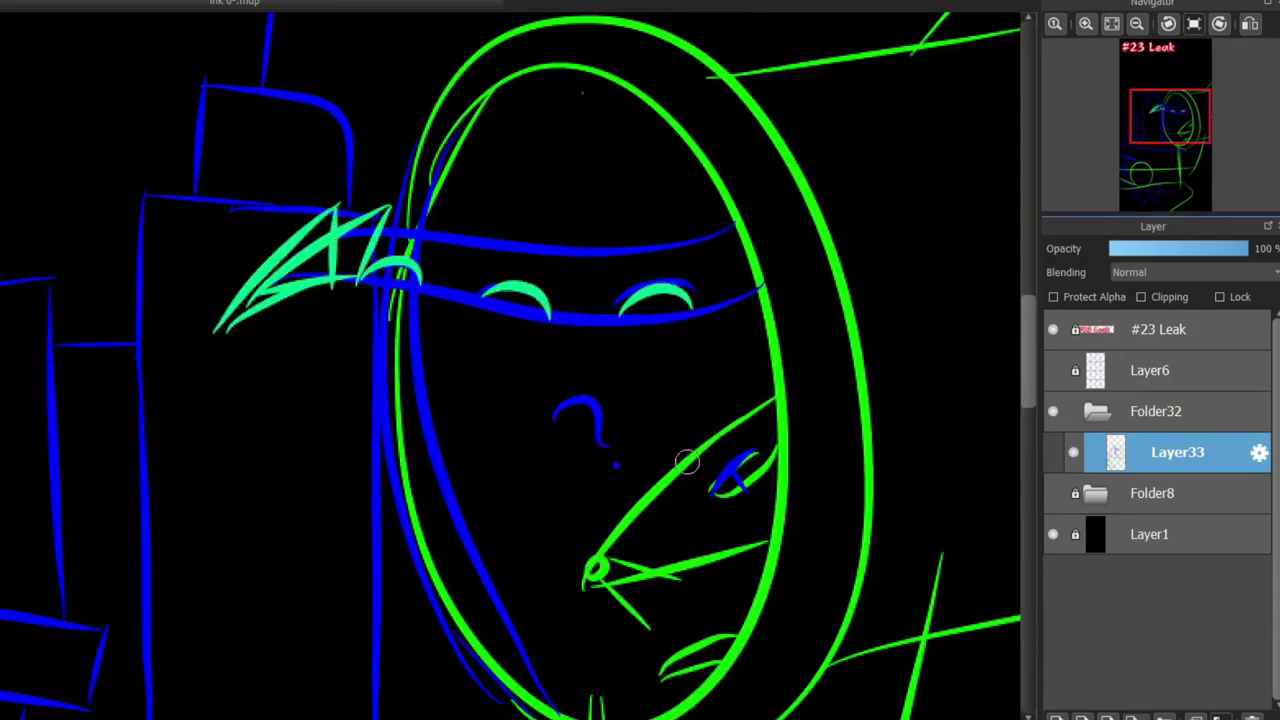
Draw a teal-green curve across the pipe body between its upper and lower edge lines near the canvas edge.
left_click_drag(684, 537, 694, 545)
scroll(716, 614, "up", 3)
scroll(690, 600, "down", 2)
left_click_drag(632, 234, 671, 448)
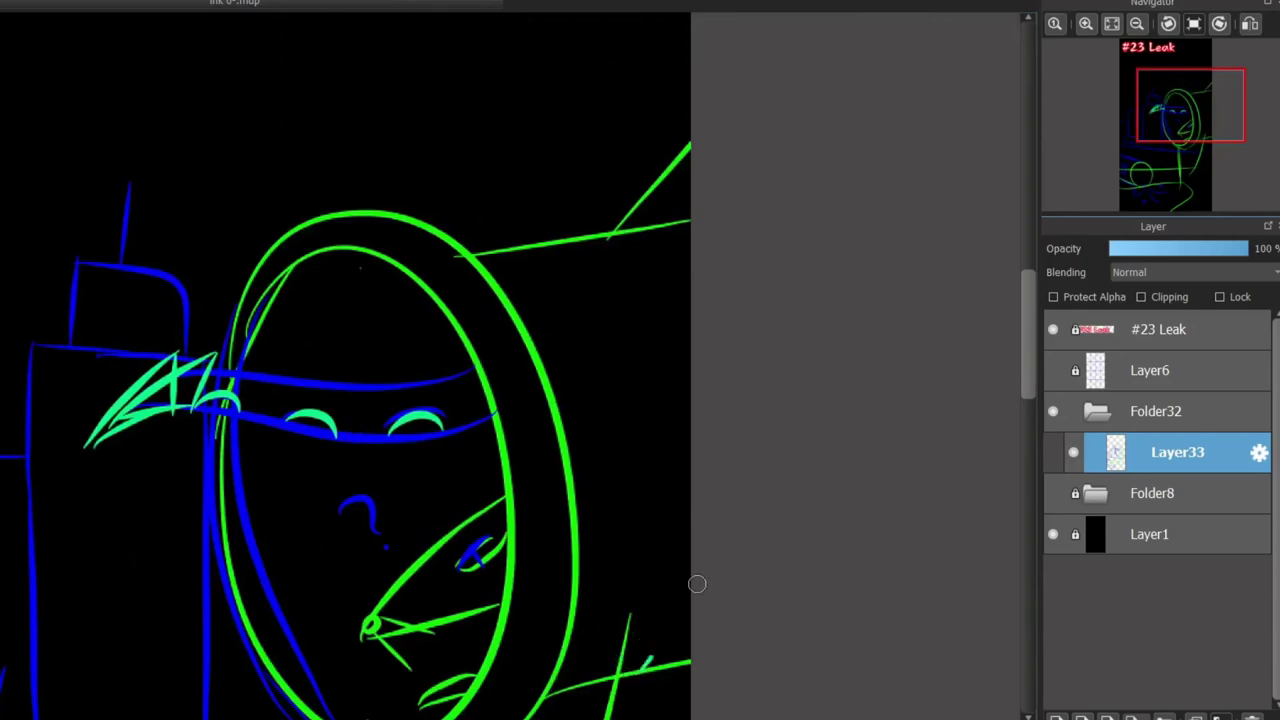
Write "Stn" in teal-green inside the low blue block in front of the narrow tower.
left_click_drag(1188, 108, 1142, 89)
scroll(263, 600, "up", 3)
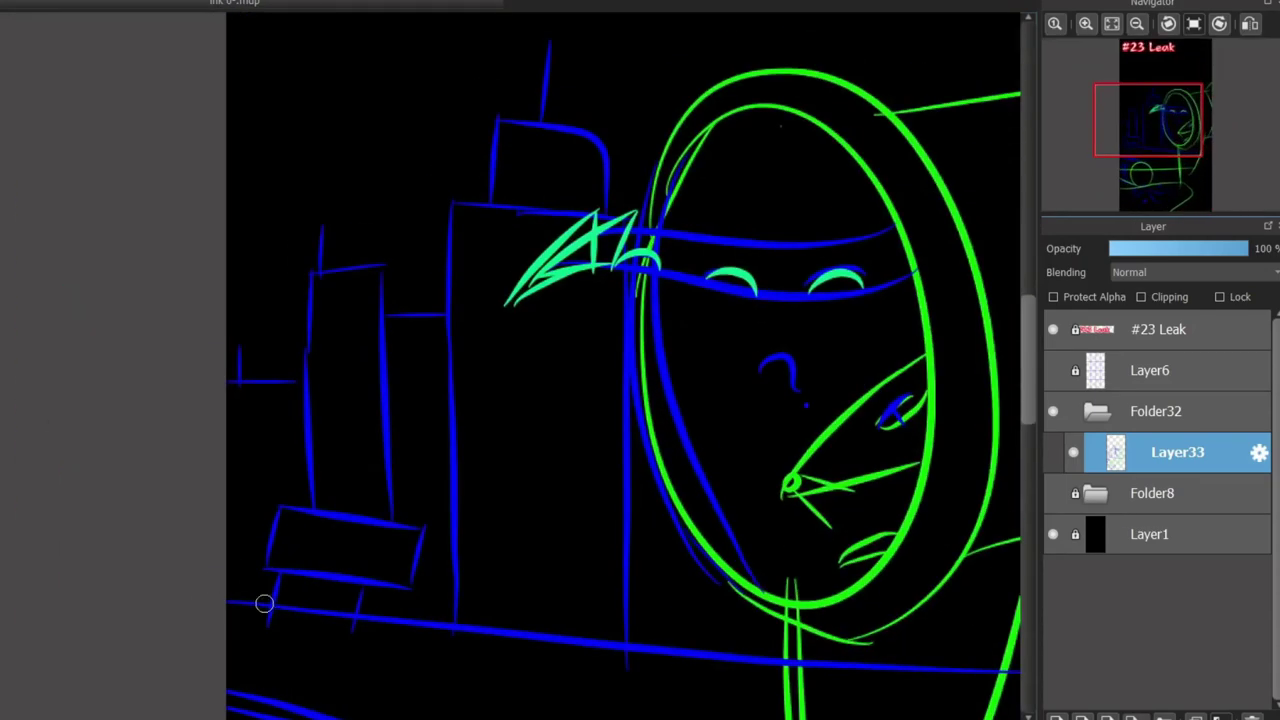
scroll(400, 349, "up", 3)
left_click_drag(390, 275, 355, 415)
left_click_drag(385, 290, 423, 349)
key("ctrl+z")
key("ctrl+z")
mouse_move(440, 262)
left_mouse_down()
mouse_move(437, 360)
mouse_move(340, 405)
left_mouse_up()
key("ctrl+z")
left_click_drag(472, 285, 445, 395)
left_click_drag(448, 332, 485, 325)
mouse_move(490, 378)
left_mouse_down()
mouse_move(482, 410)
mouse_move(530, 425)
left_mouse_up()
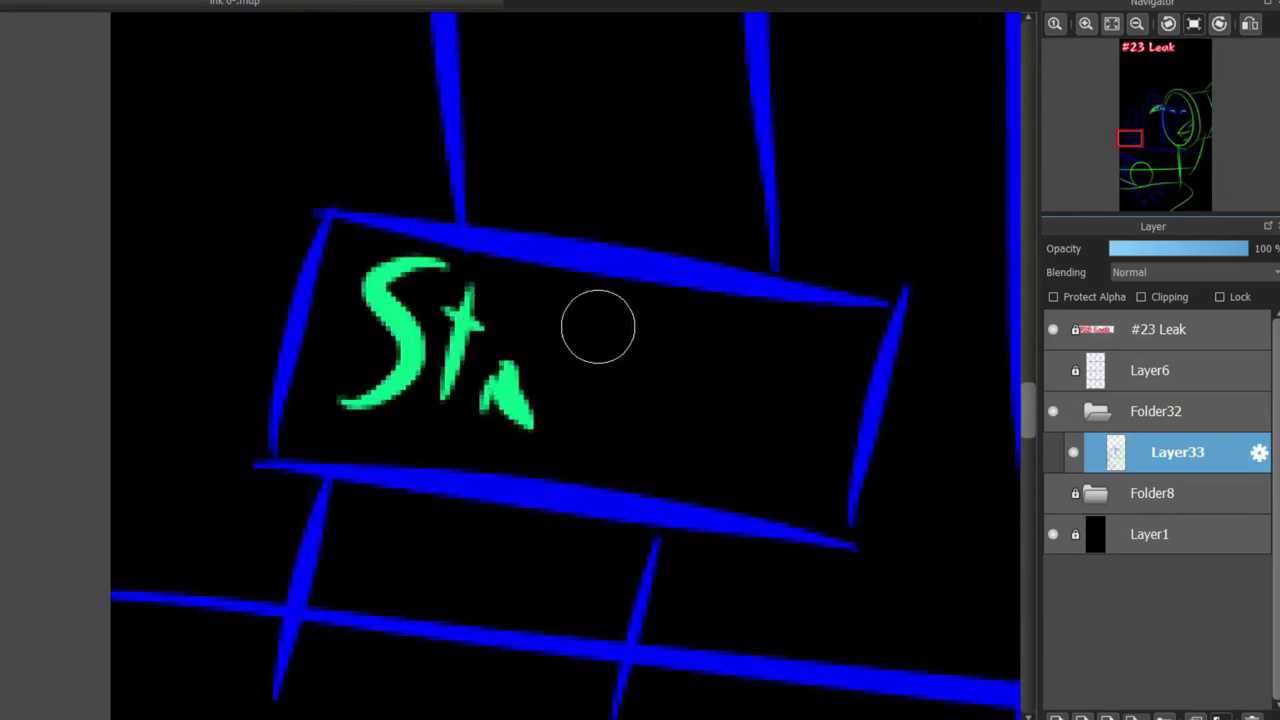
Add the number "23" in teal-green after the lettering on the low blue block.
left_click_drag(577, 303, 650, 450)
left_click_drag(760, 328, 730, 440)
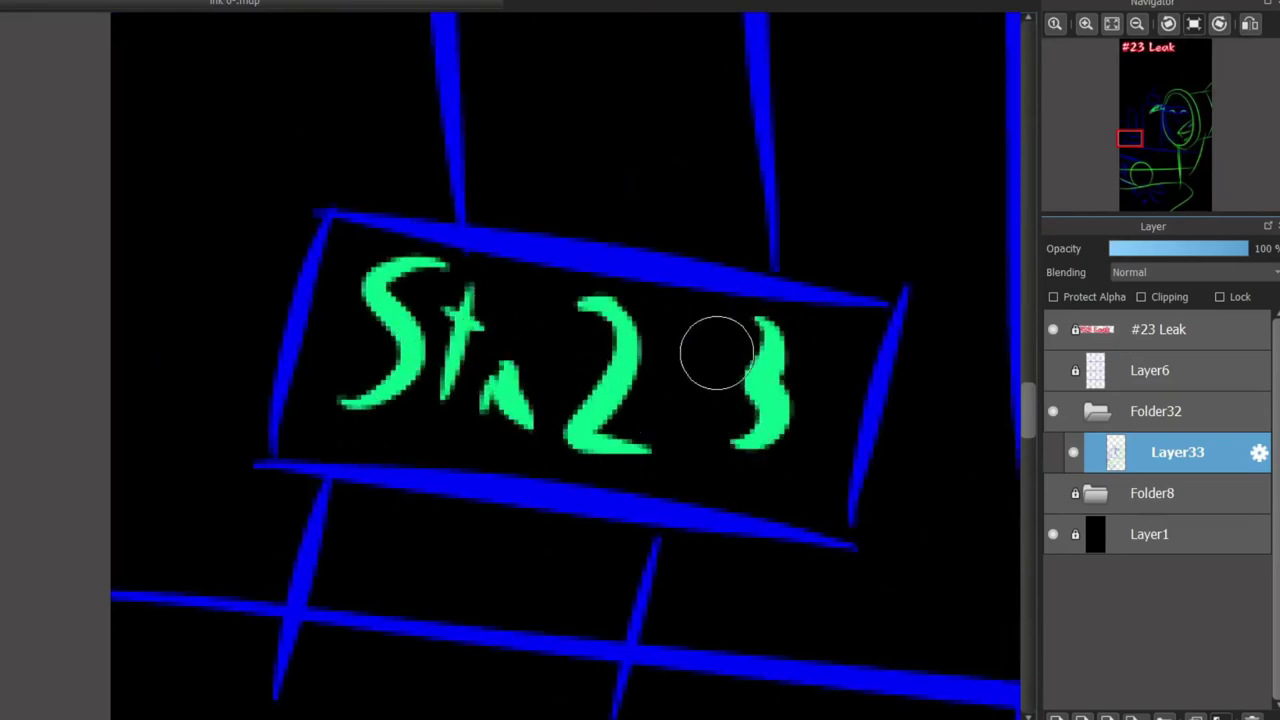
key("ctrl+z")
left_click_drag(705, 340, 694, 449)
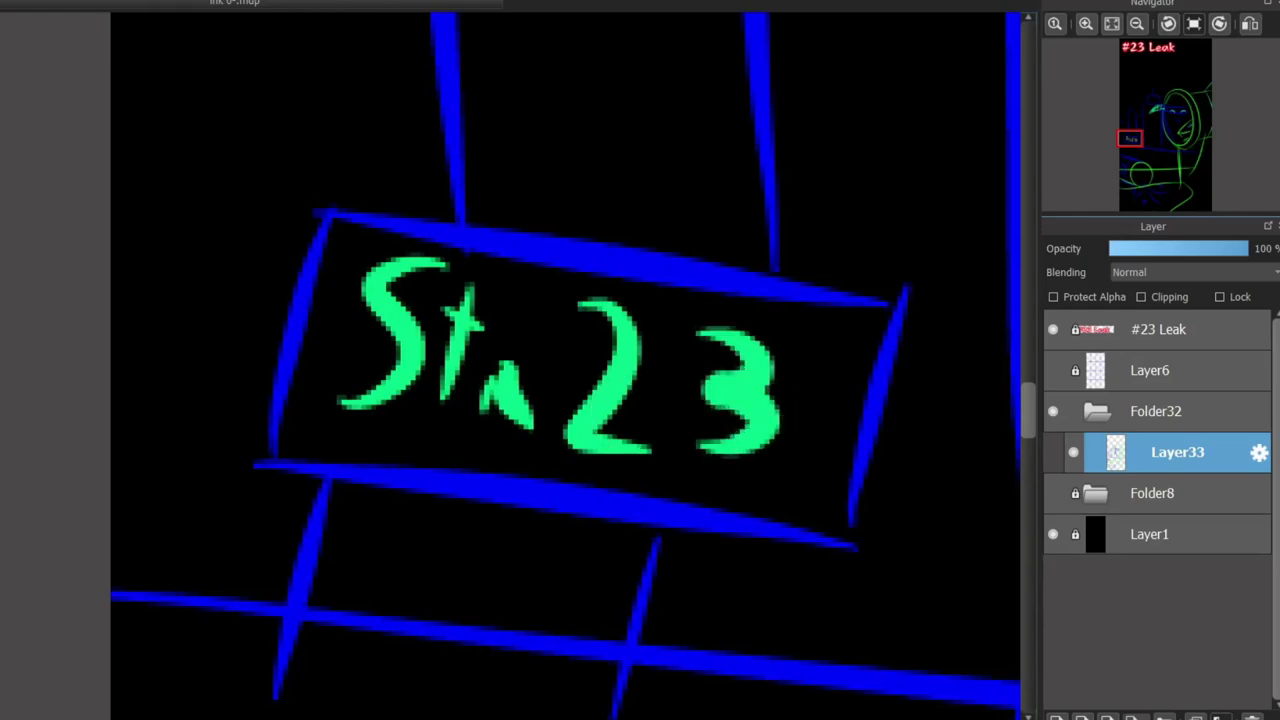
Erase the green horizontal line inside the circle and part of it where it crosses the blue arc beside the circle.
scroll(565, 365, "down", 4)
scroll(460, 365, "up", 2)
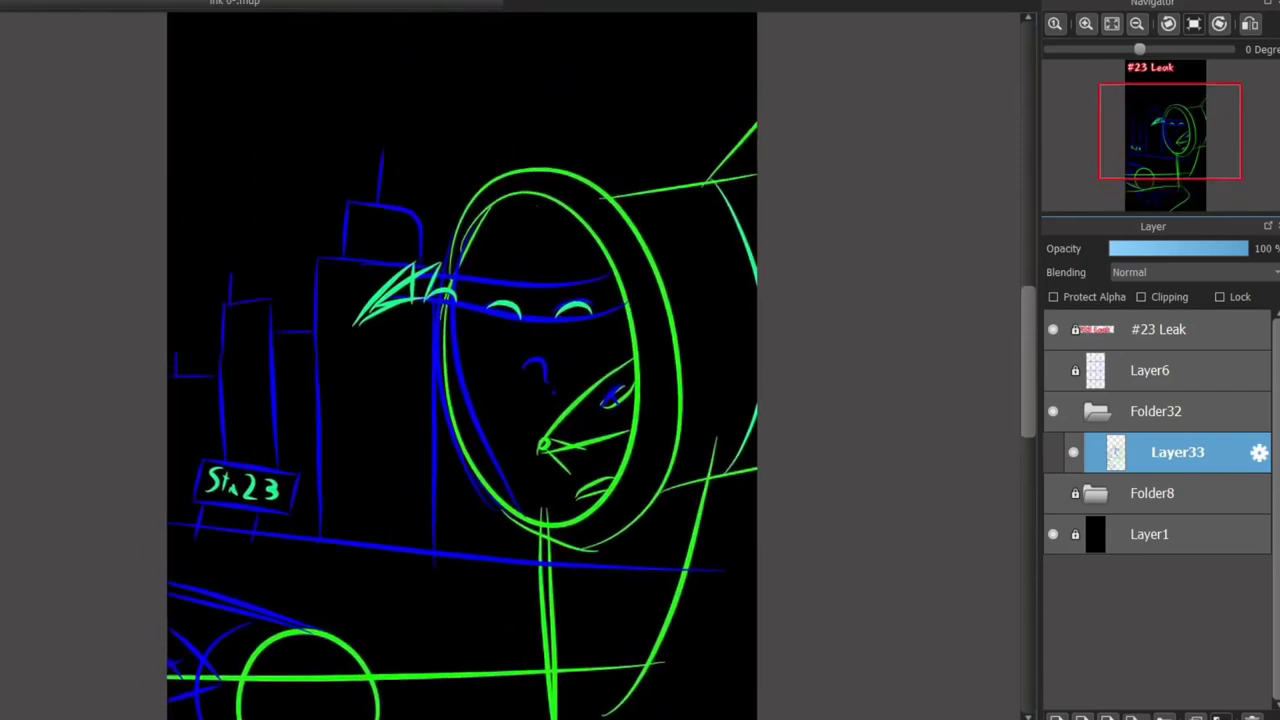
scroll(460, 365, "down", 3)
scroll(315, 338, "up", 3)
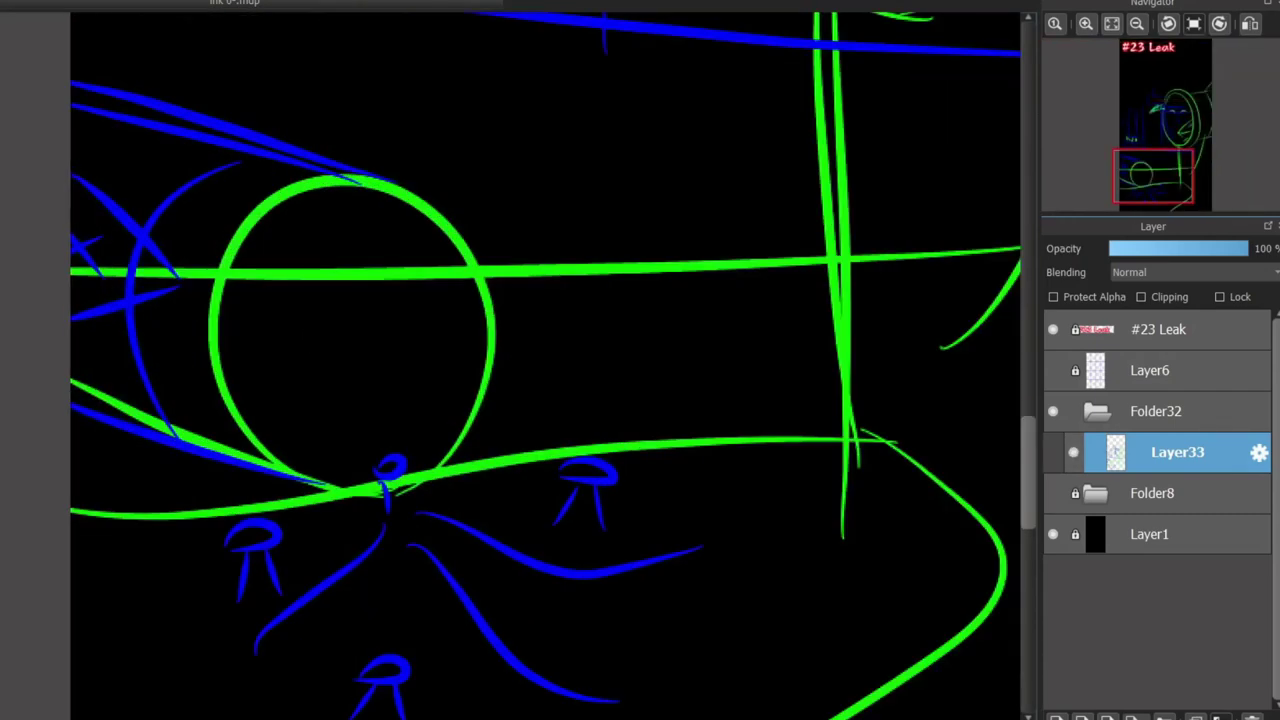
left_click_drag(214, 272, 310, 272)
mouse_move(438, 271)
left_mouse_down()
mouse_move(300, 271)
mouse_move(440, 272)
left_mouse_up()
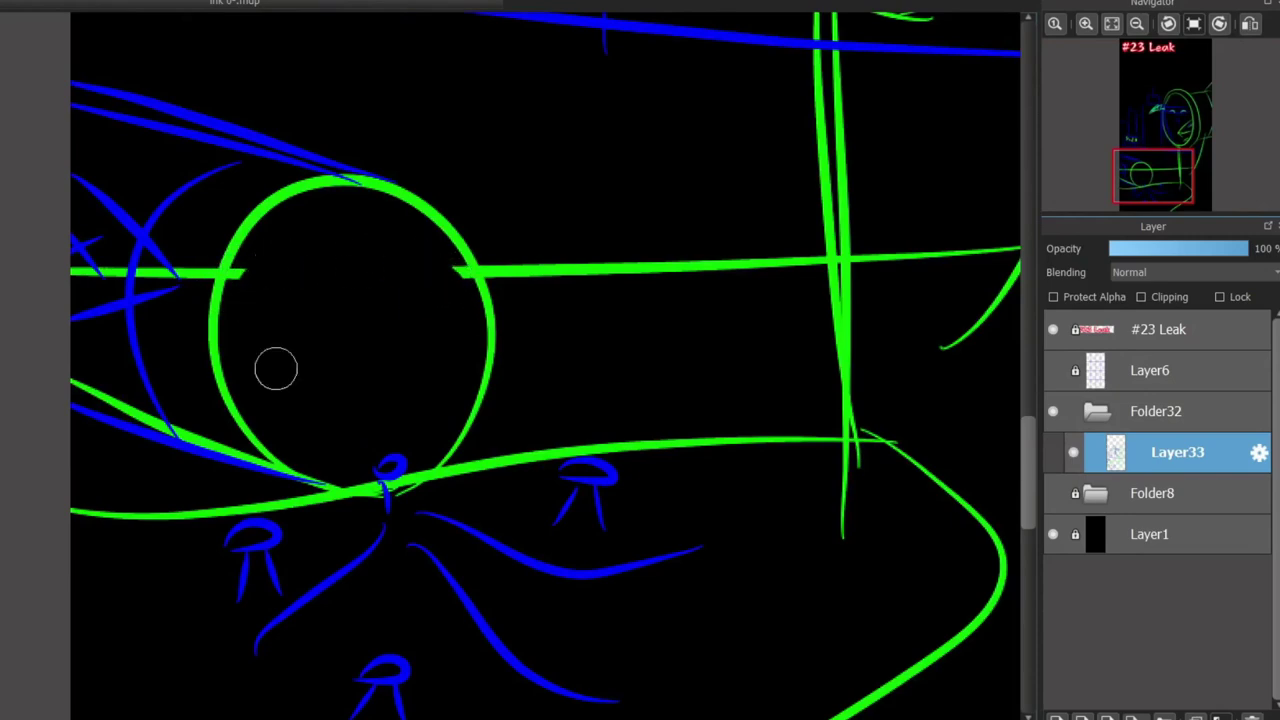
left_click_drag(207, 268, 112, 263)
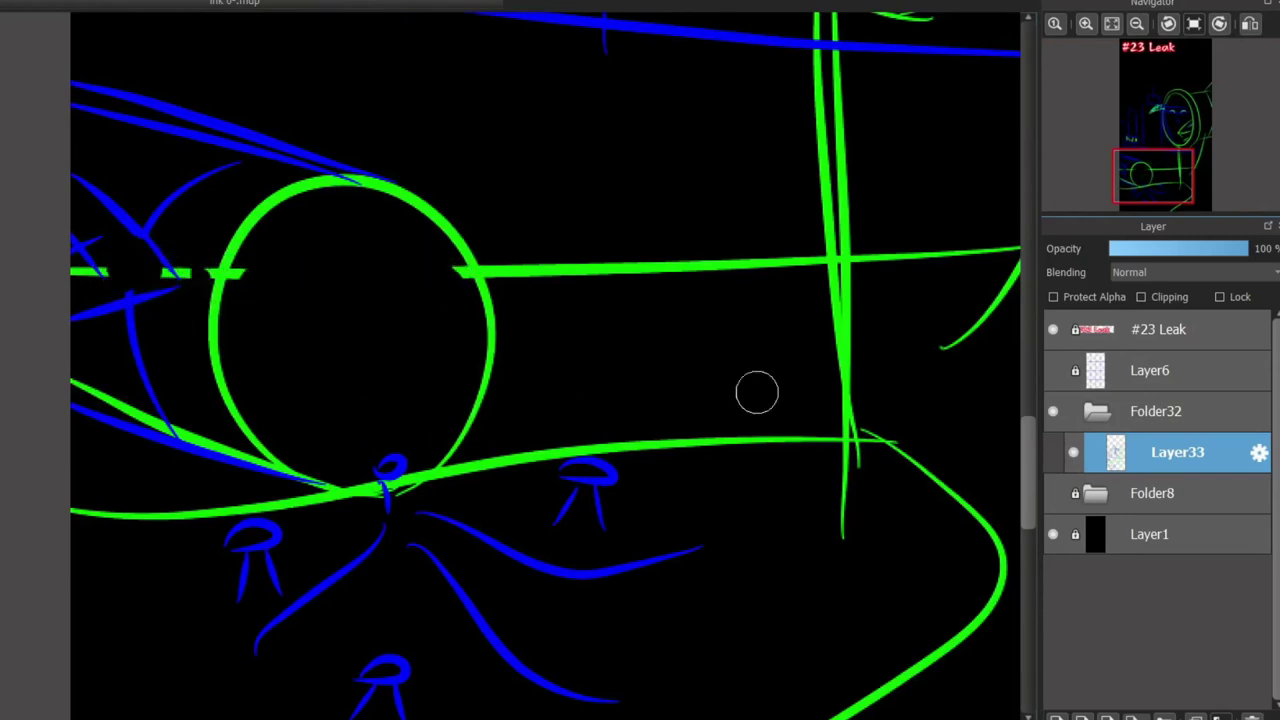
Add and activate a new layer above the sketch layer in Folder32, with the sketch dimmed and locked beneath it.
scroll(757, 391, "down", 2)
left_click_drag(700, 300, 600, 560)
scroll(640, 305, "up", 2)
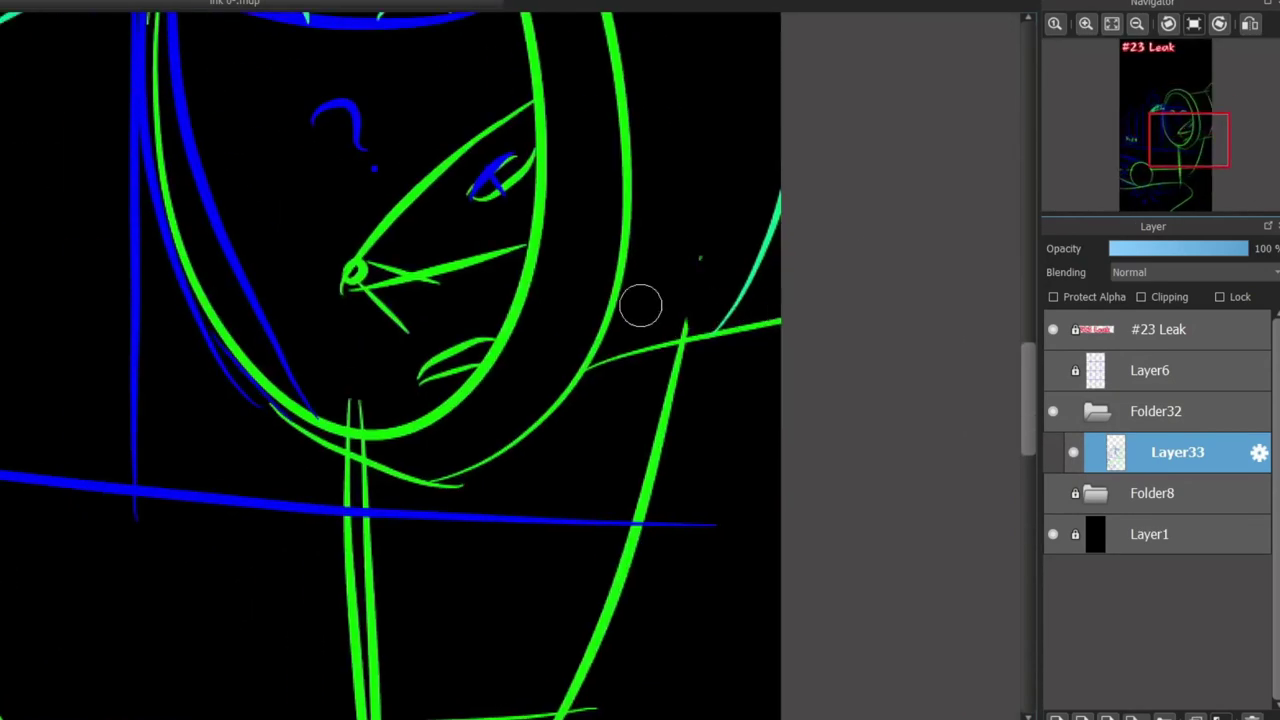
key("ctrl+shift+n")
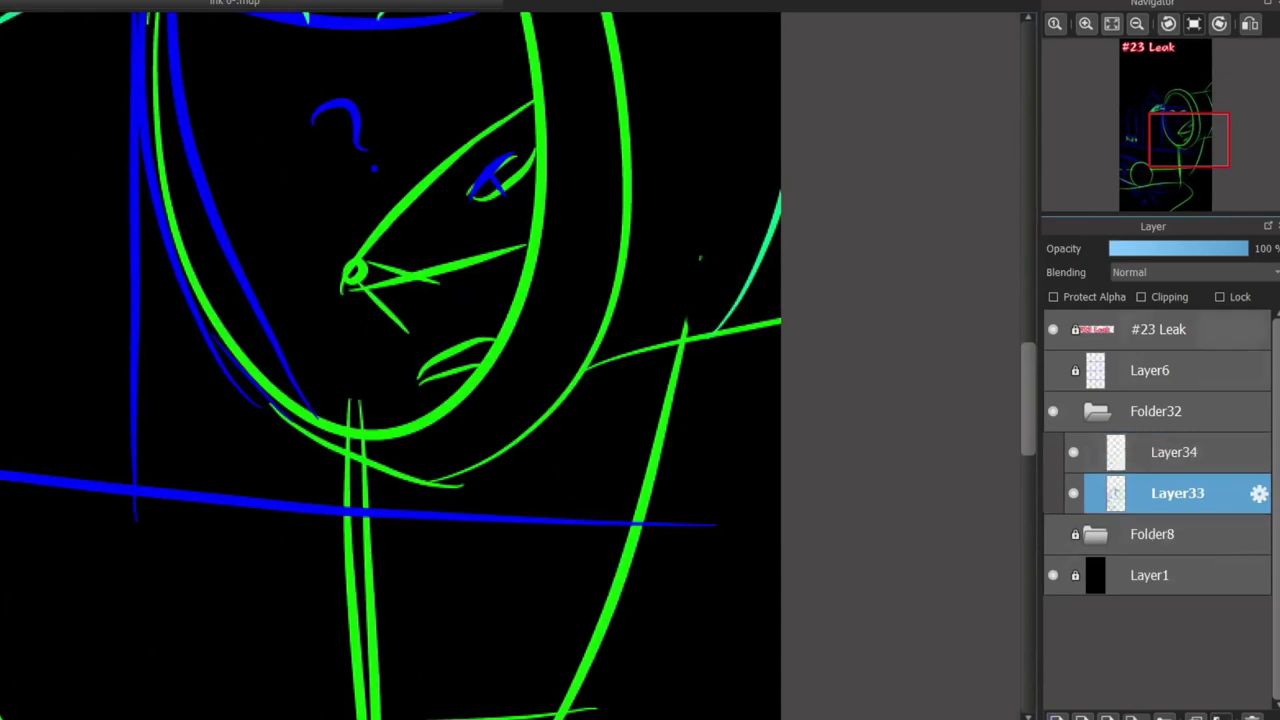
left_click(1177, 452)
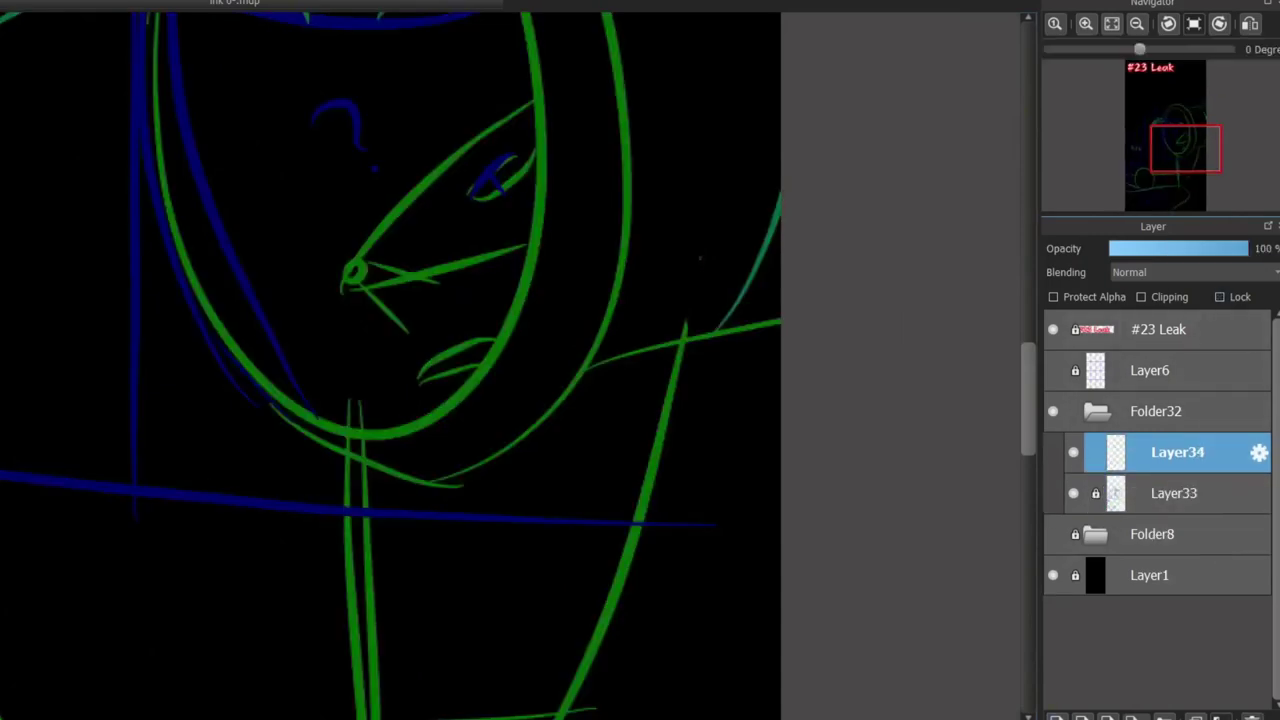
Draw two concentric upright white ellipses over the inner and outer outlines of the pipe opening.
left_click_drag(400, 250, 780, 462)
left_click_drag(716, 237, 581, 272)
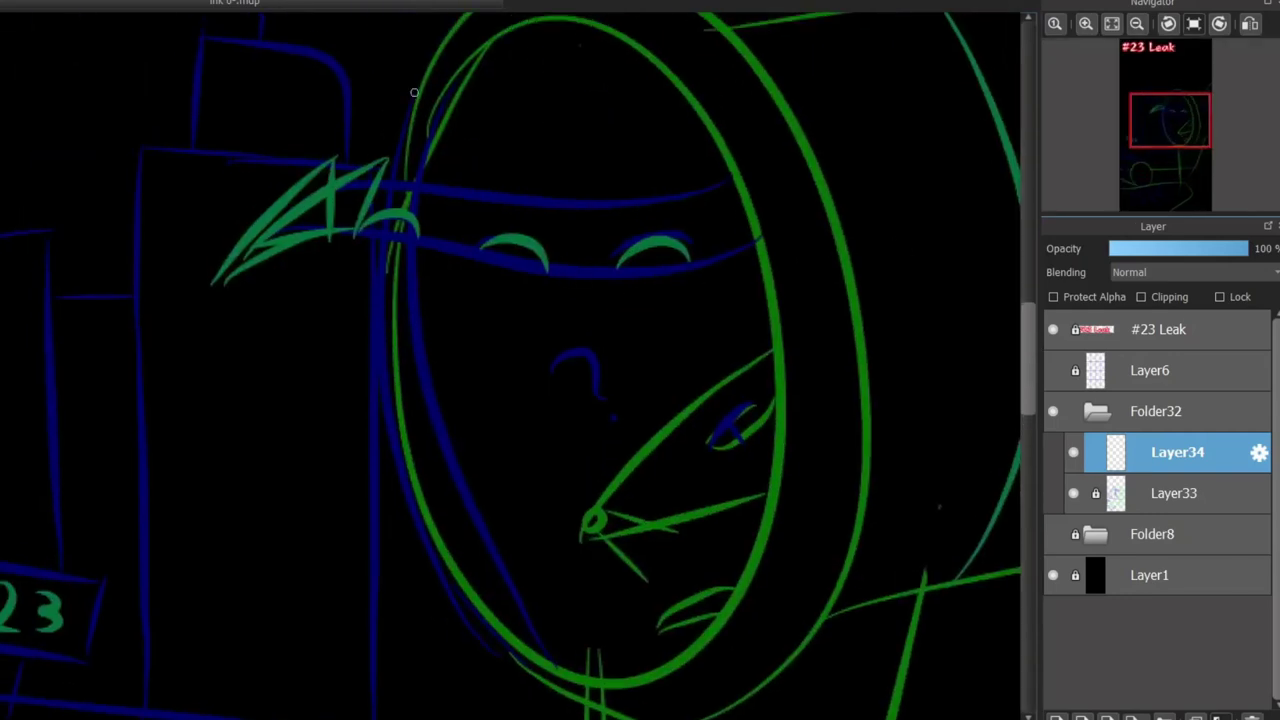
mouse_move(675, 58)
left_mouse_down()
mouse_move(408, 663)
mouse_move(740, 114)
mouse_move(739, 19)
mouse_move(766, 28)
left_mouse_up()
key("ctrl+z")
scroll(798, 96, "down", 4)
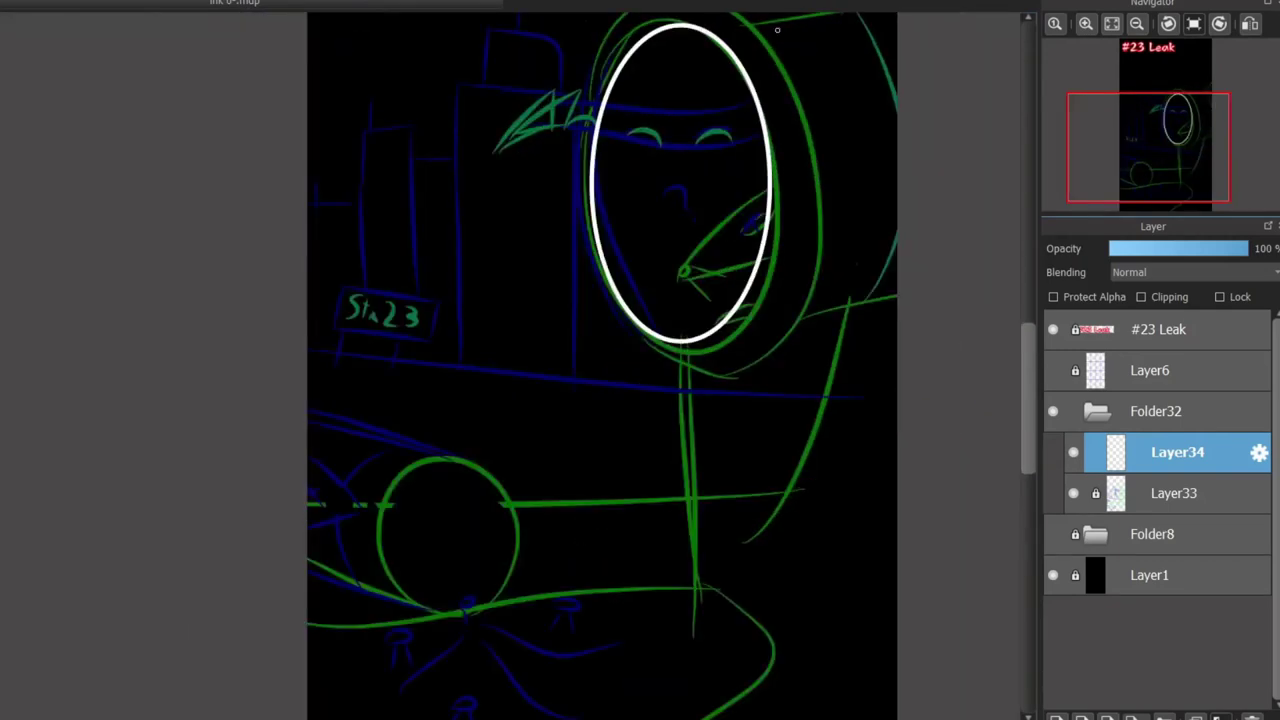
scroll(798, 96, "up", 3)
mouse_move(798, 96)
left_mouse_down()
mouse_move(778, 140)
mouse_move(829, 109)
mouse_move(814, 101)
left_mouse_up()
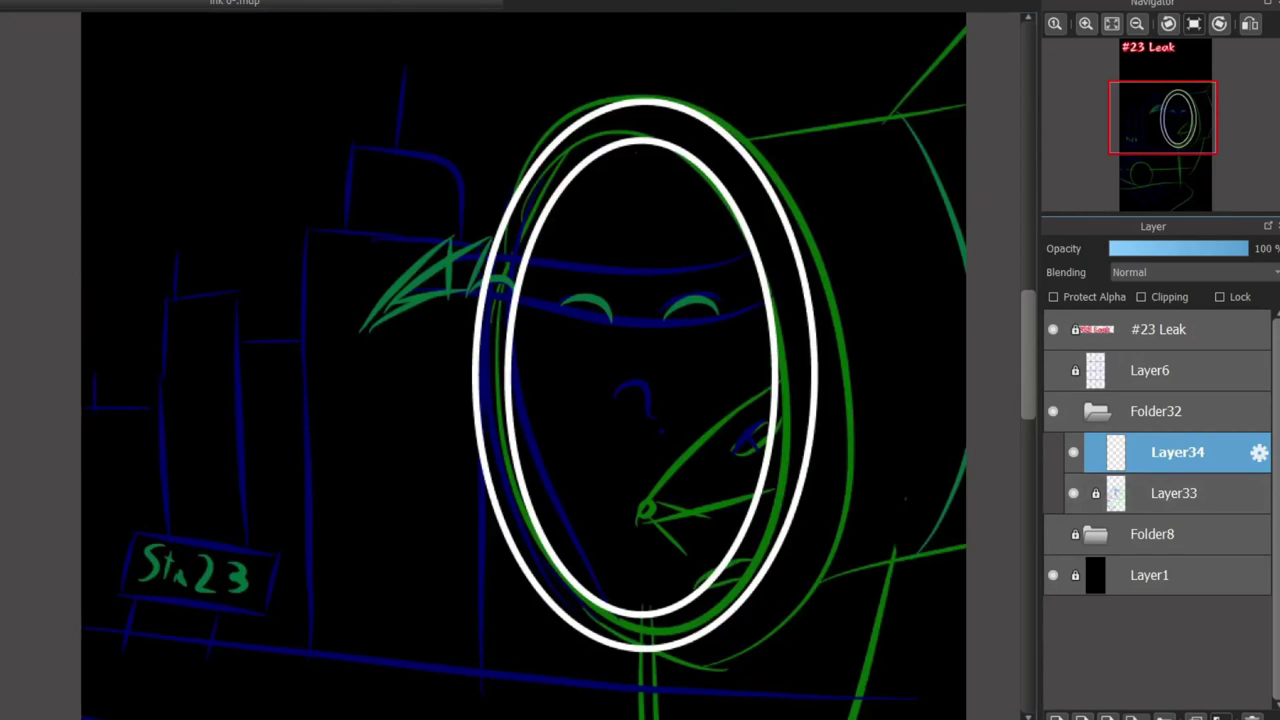
Duplicate the layer holding the white ellipses.
left_click(1056, 716)
key("Delete")
key("ctrl+d")
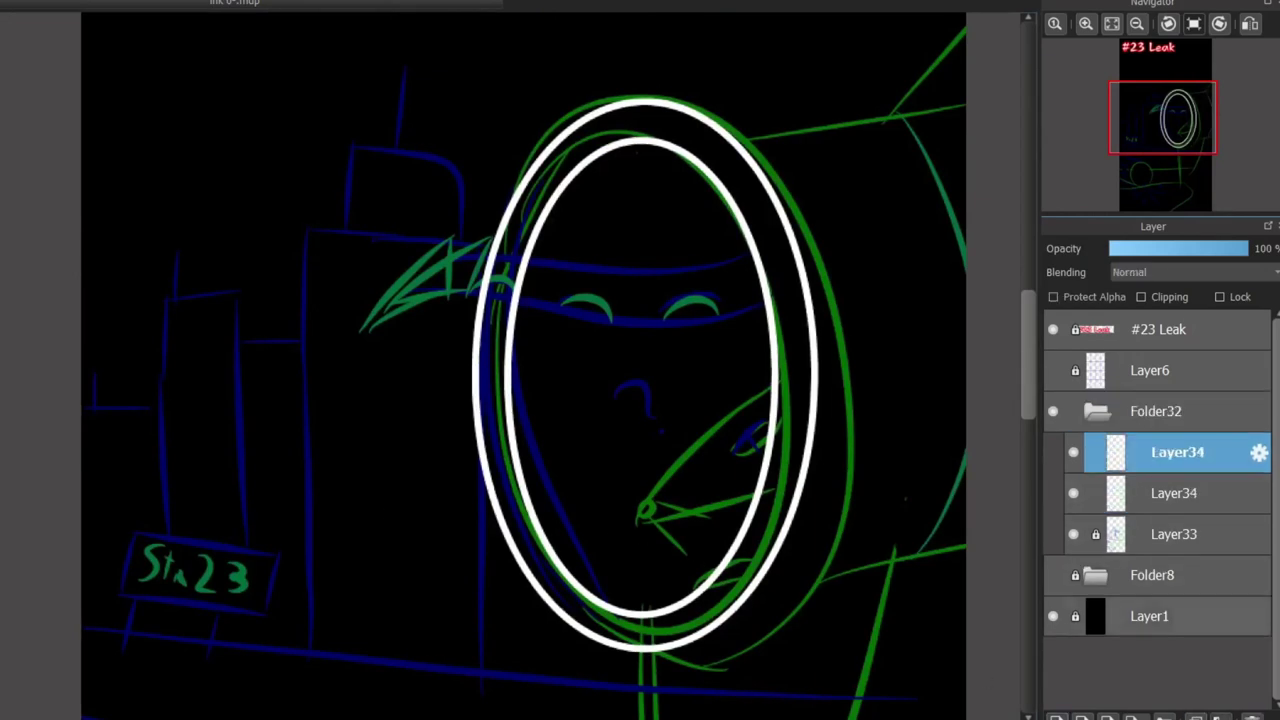
Hide the lower copy of the ellipse layer and select along the inner ellipse's outline with overlapping rectangular selections.
scroll(640, 370, "up", 2)
left_click_drag(574, 104, 788, 318)
left_click_drag(749, 220, 818, 336)
left_click_drag(594, 104, 523, 140)
scroll(523, 144, "up", 2)
scroll(530, 180, "up", 2)
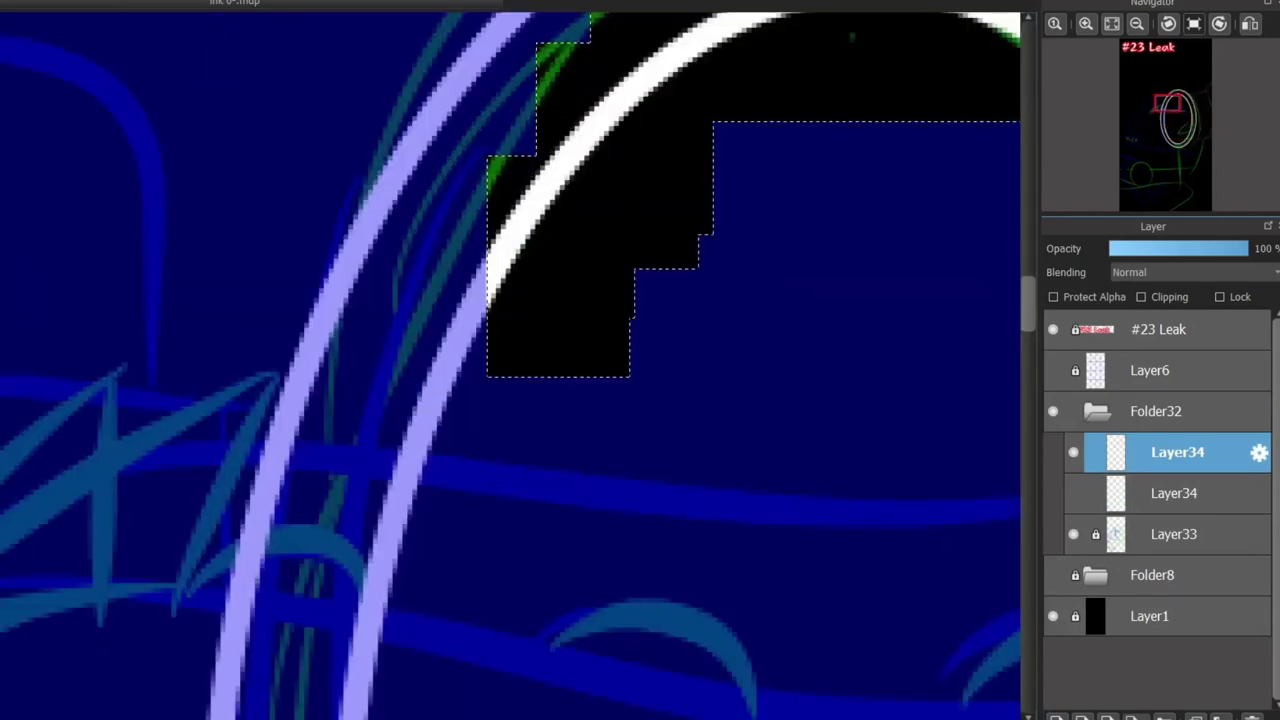
left_click_drag(452, 245, 414, 571)
left_click_drag(500, 568, 380, 634)
left_click_drag(460, 630, 343, 708)
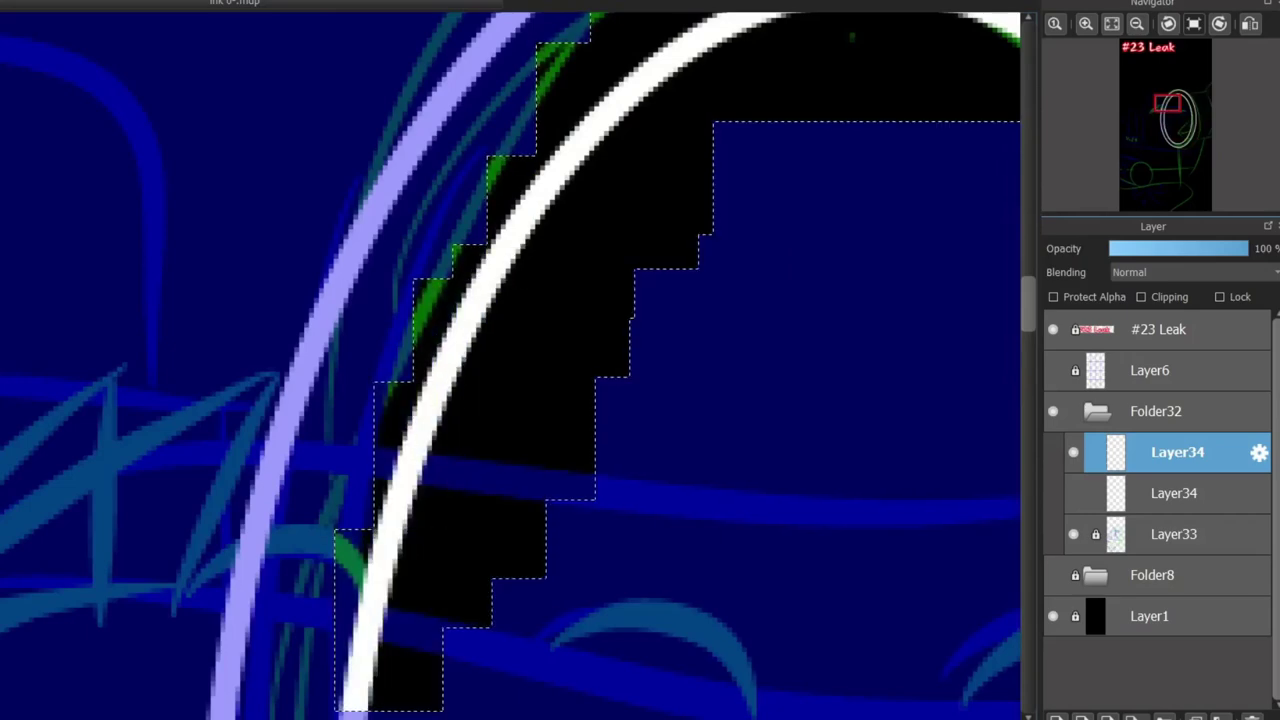
Hide the upper ellipse layer, then show and activate the lower copy.
scroll(510, 400, "down", 3)
scroll(434, 400, "down", 2)
left_click(1073, 452)
left_click(1073, 493)
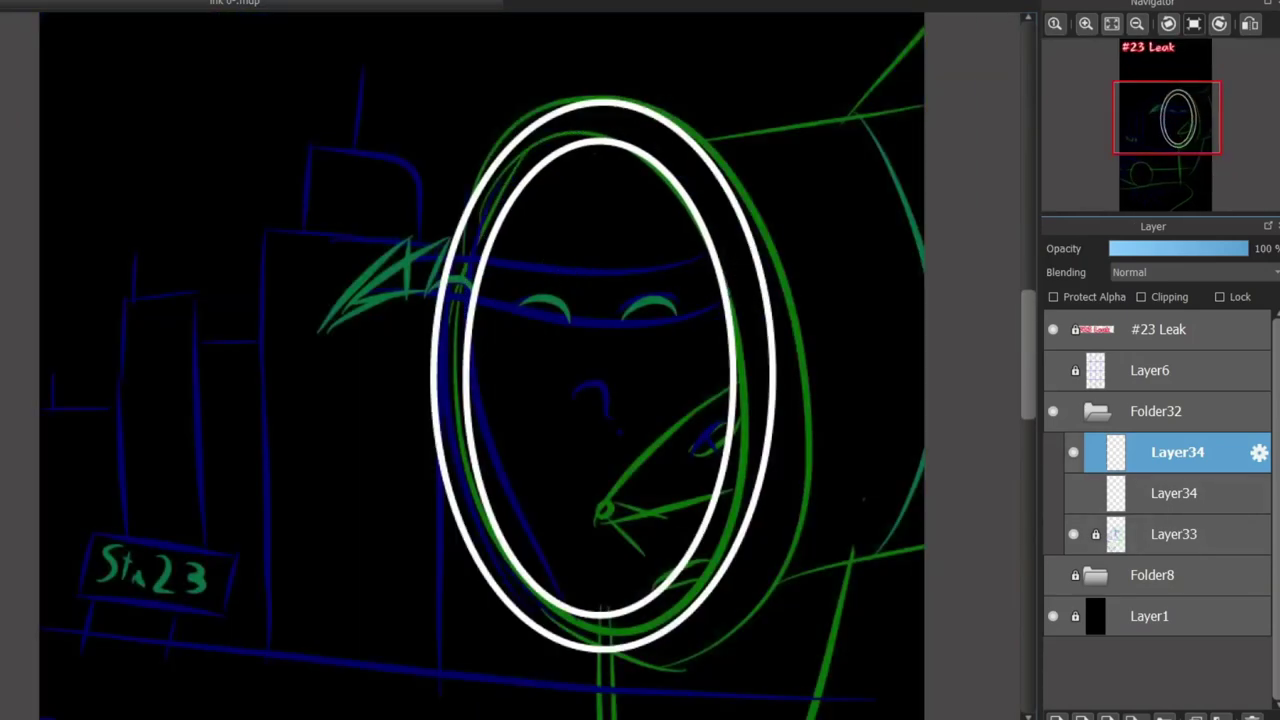
scroll(594, 200, "up", 1)
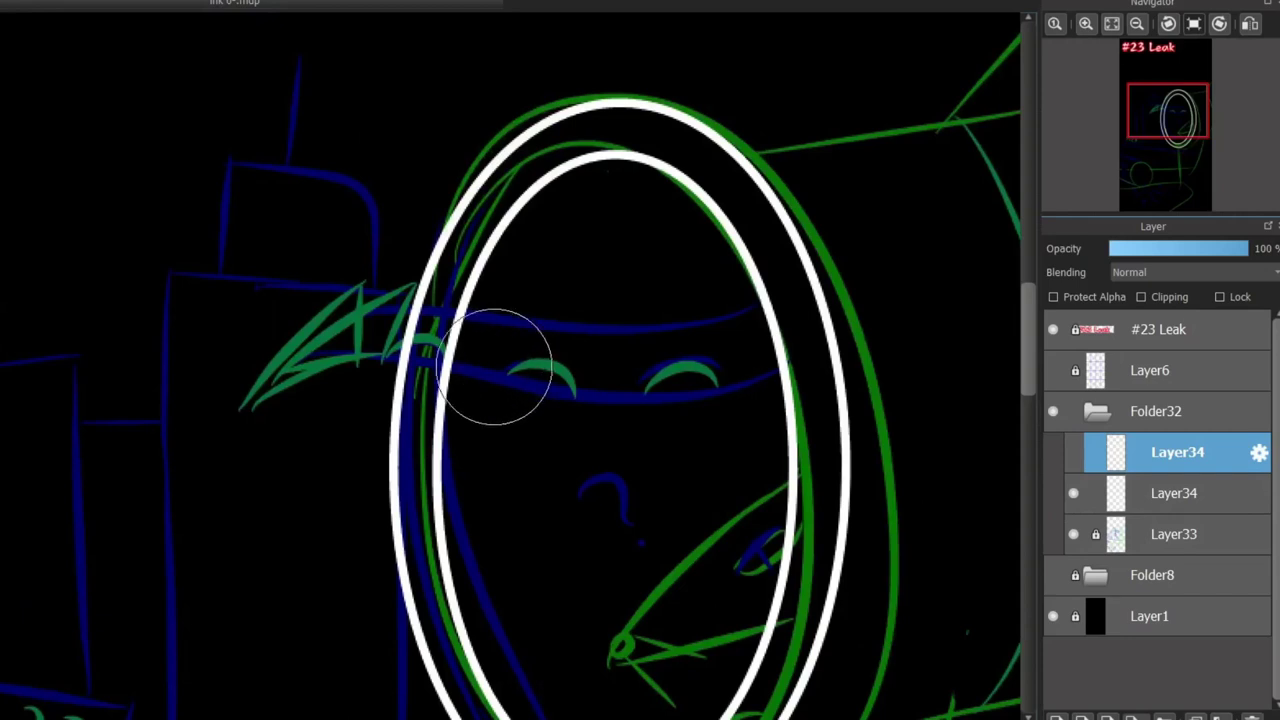
left_click(1177, 493)
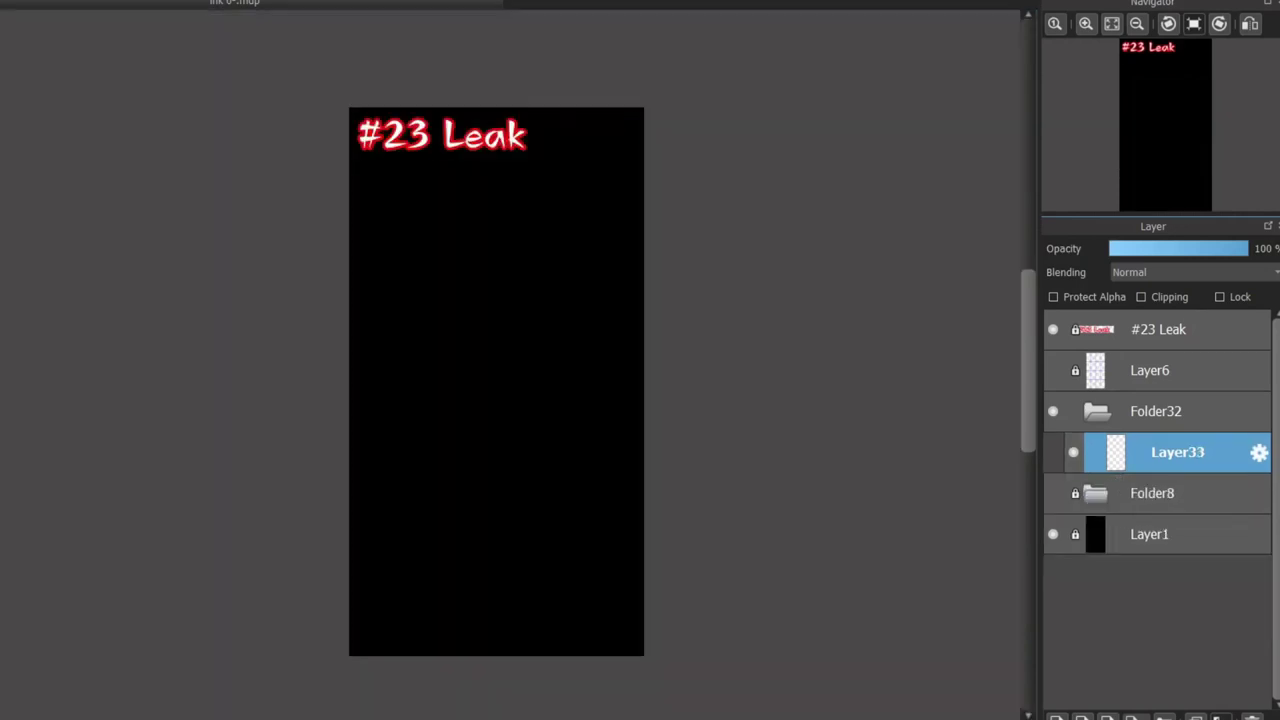
Paste the screenshot of the sketch onto a new layer, scale it to the canvas width and place it below the title.
key("ctrl+v")
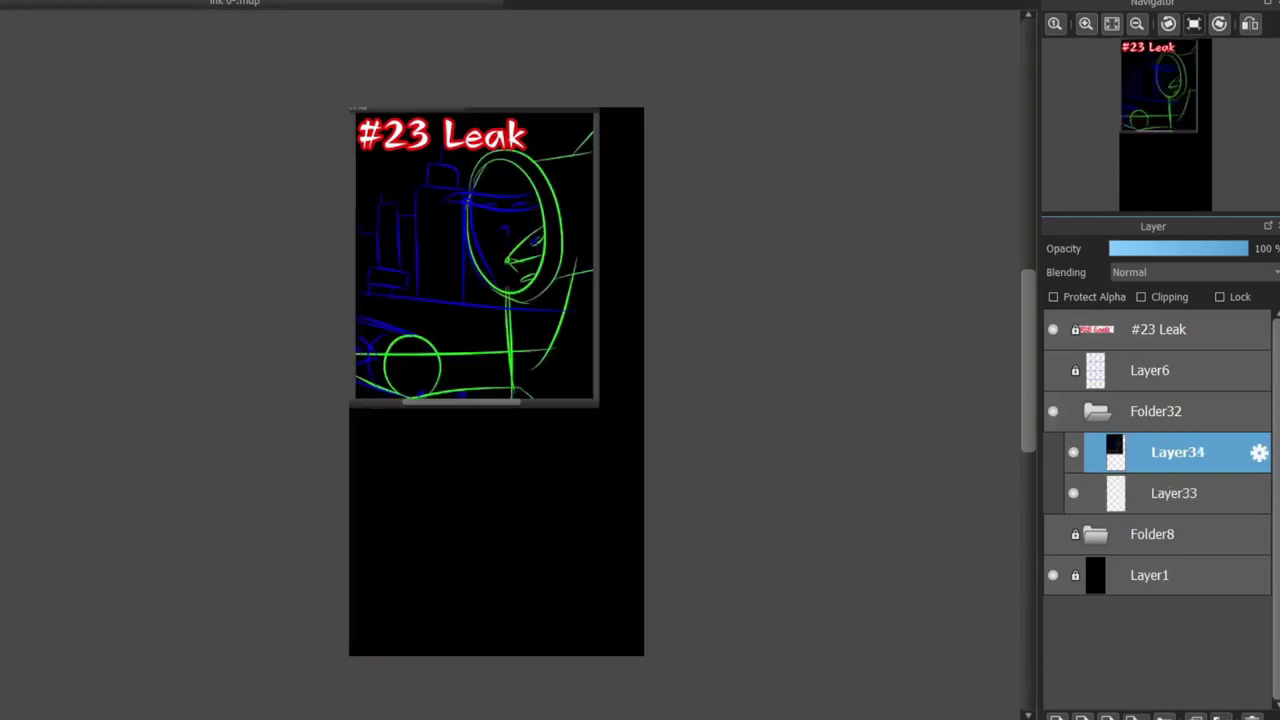
key("ctrl+t")
mouse_move(474, 221)
left_mouse_down()
mouse_move(490, 293)
mouse_move(468, 471)
mouse_move(478, 304)
mouse_move(477, 320)
left_mouse_up()
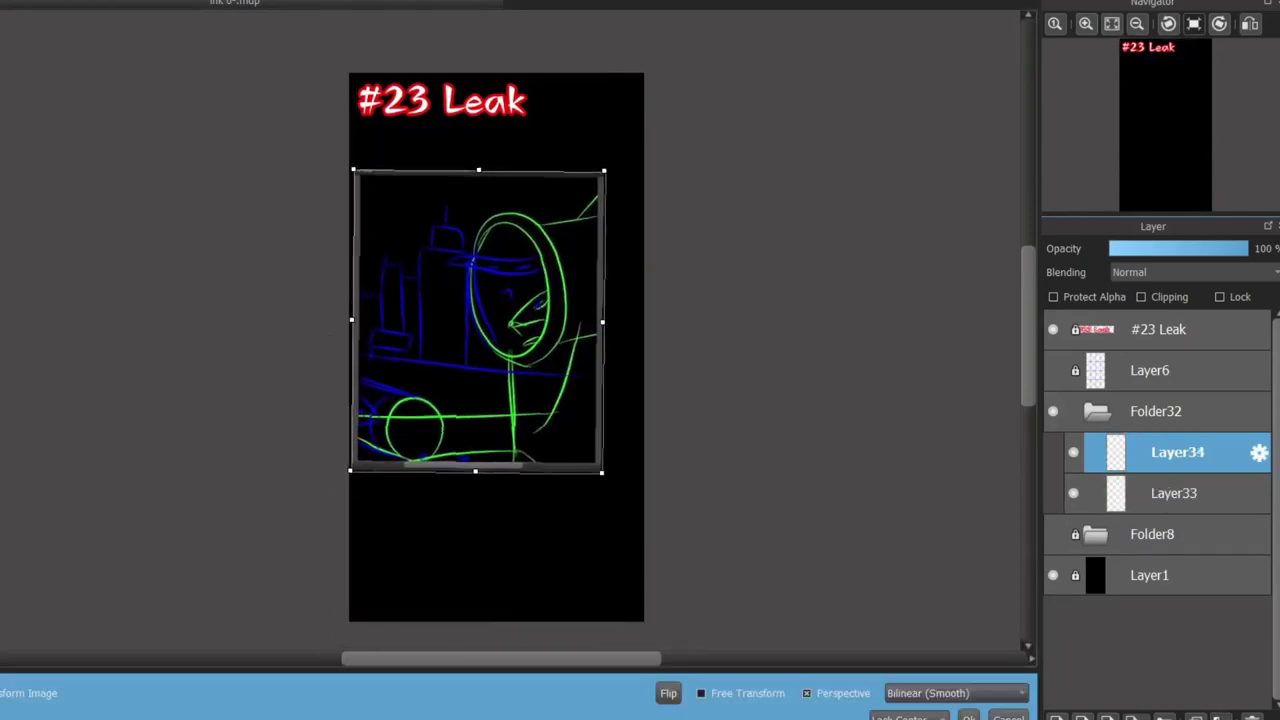
mouse_move(603, 470)
left_mouse_down()
mouse_move(655, 548)
mouse_move(643, 534)
left_mouse_up()
mouse_move(496, 360)
left_mouse_down()
mouse_move(496, 425)
mouse_move(497, 403)
left_mouse_up()
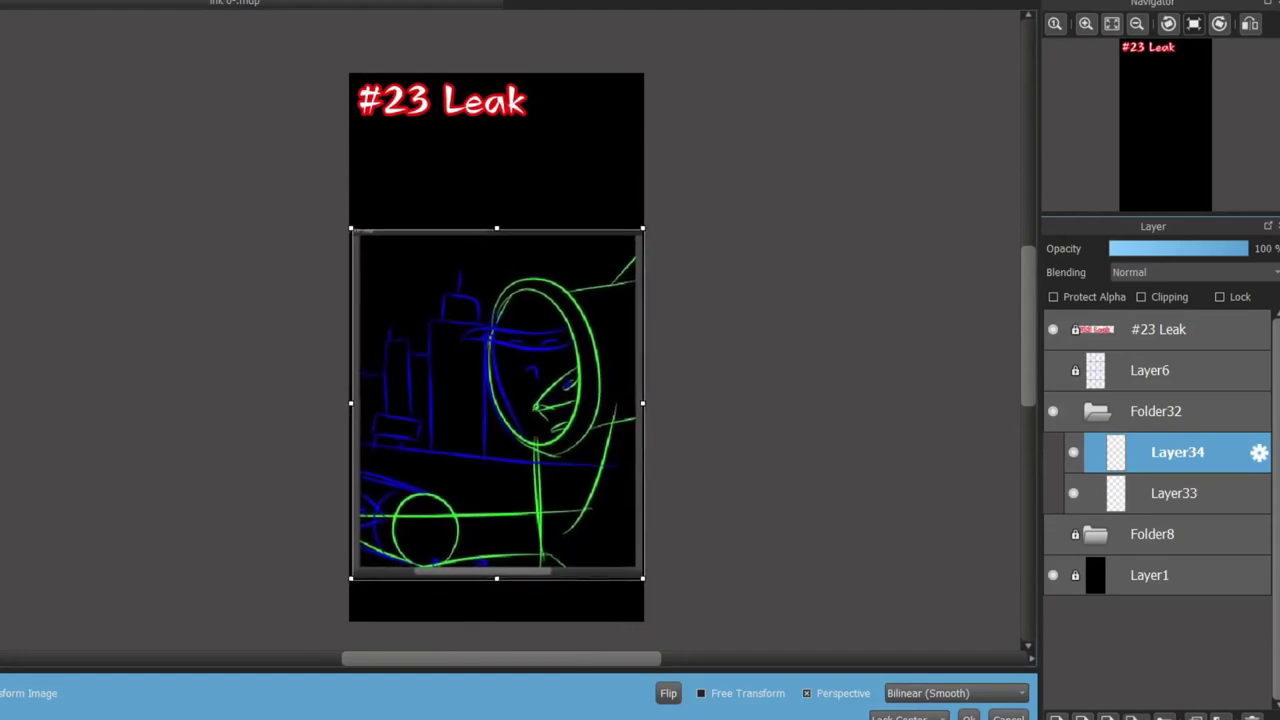
key("Return")
scroll(391, 460, "down", 2)
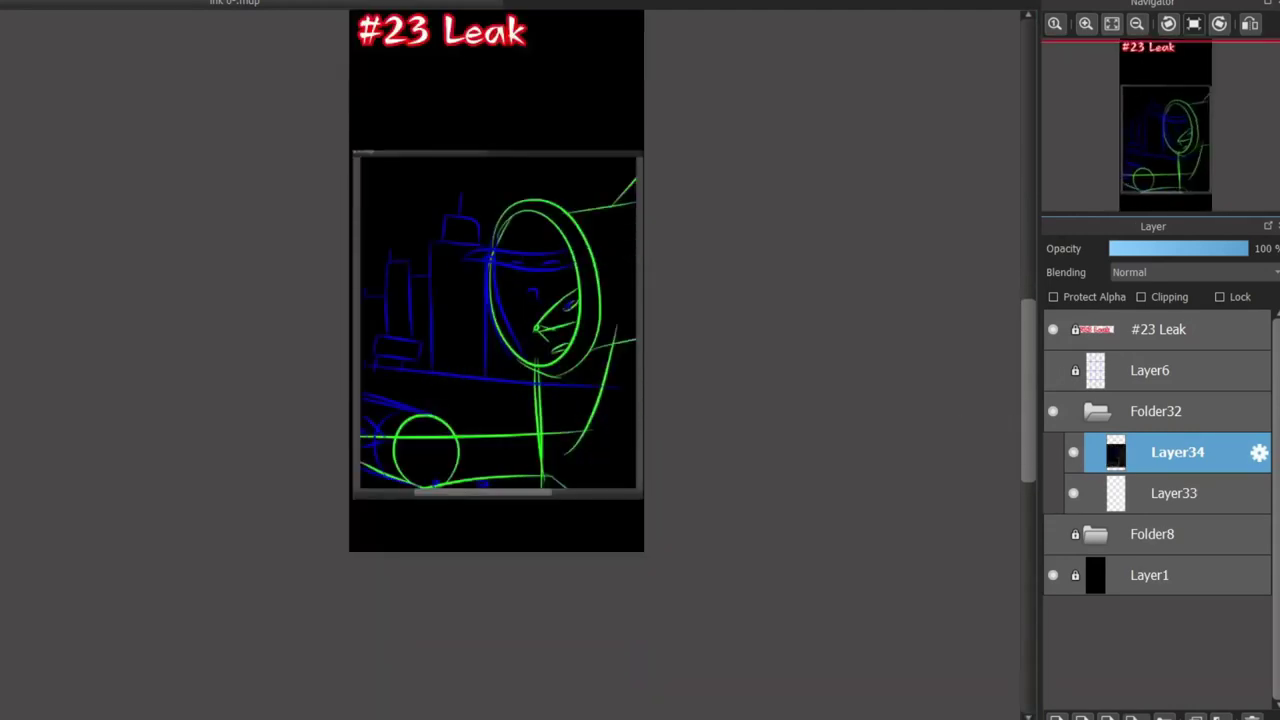
scroll(391, 460, "up", 3)
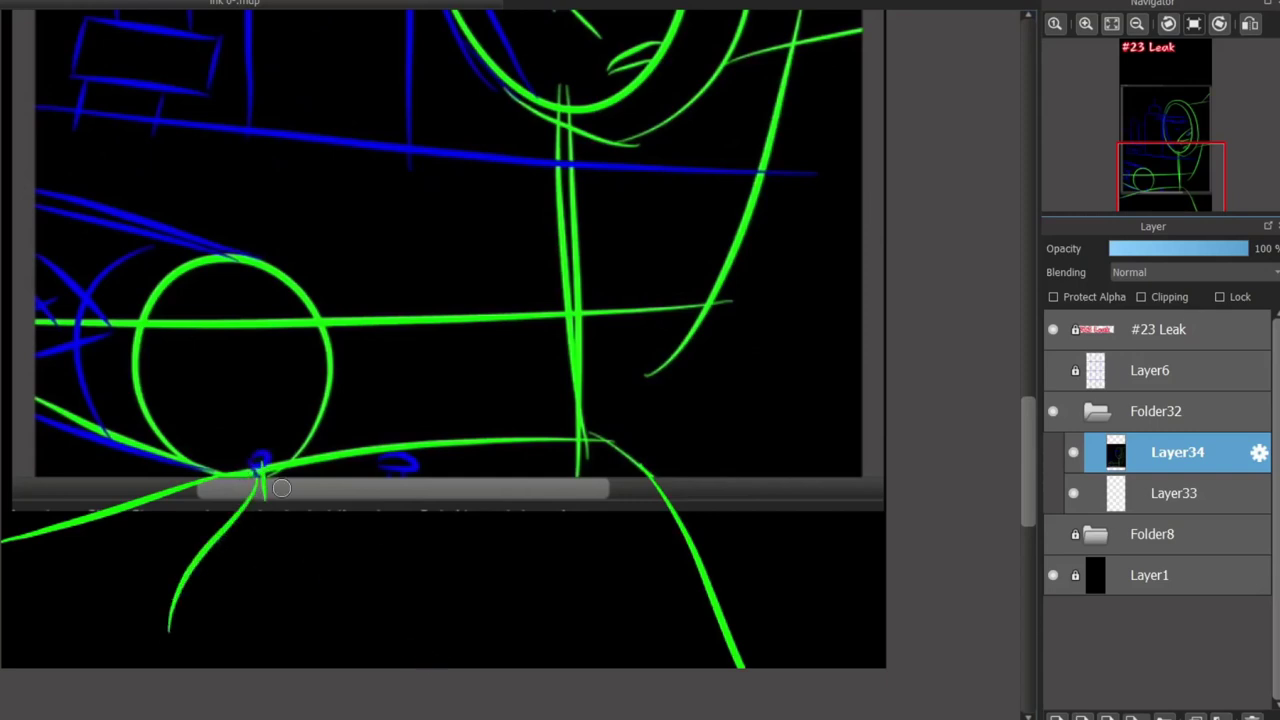
Sketch green curves radiating beneath the small pipe and a pointed shape with two short lines crossing the large pipe's left rim.
mouse_move(262, 482)
left_mouse_down()
mouse_move(137, 625)
mouse_move(400, 624)
mouse_move(405, 520)
left_mouse_up()
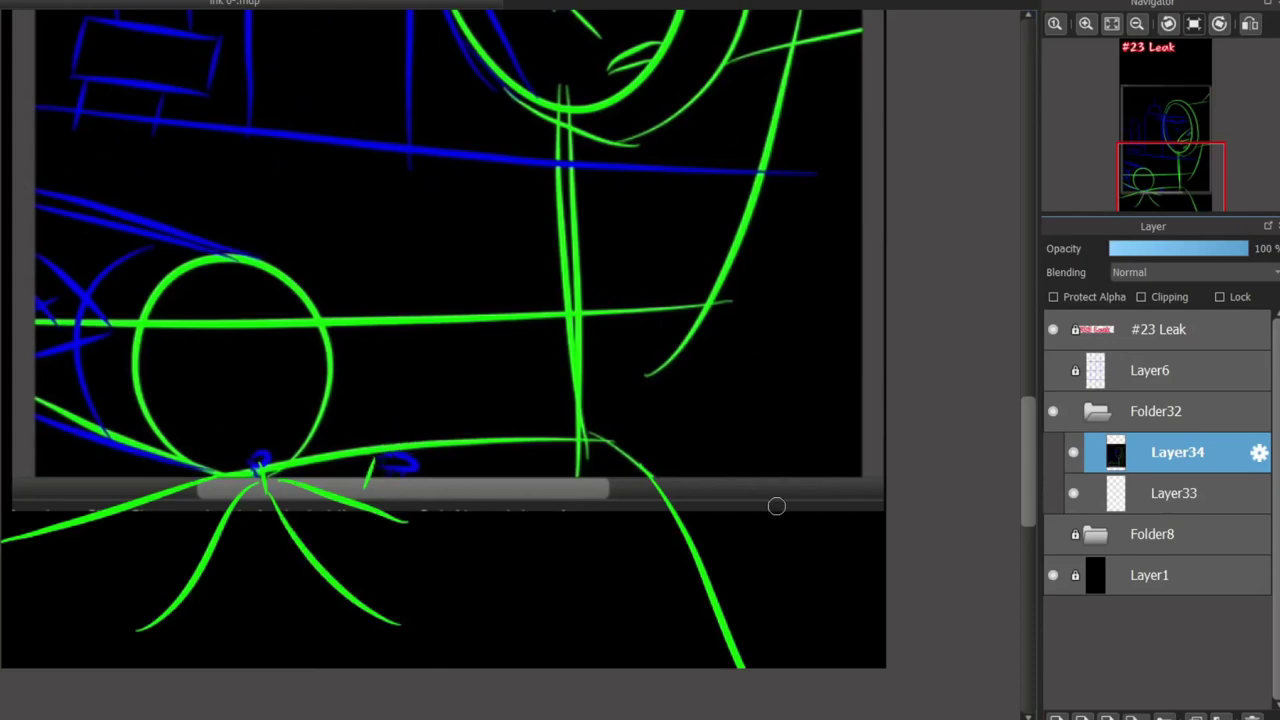
scroll(483, 310, "up", 10)
left_click_drag(402, 345, 320, 420)
left_click_drag(382, 406, 320, 430)
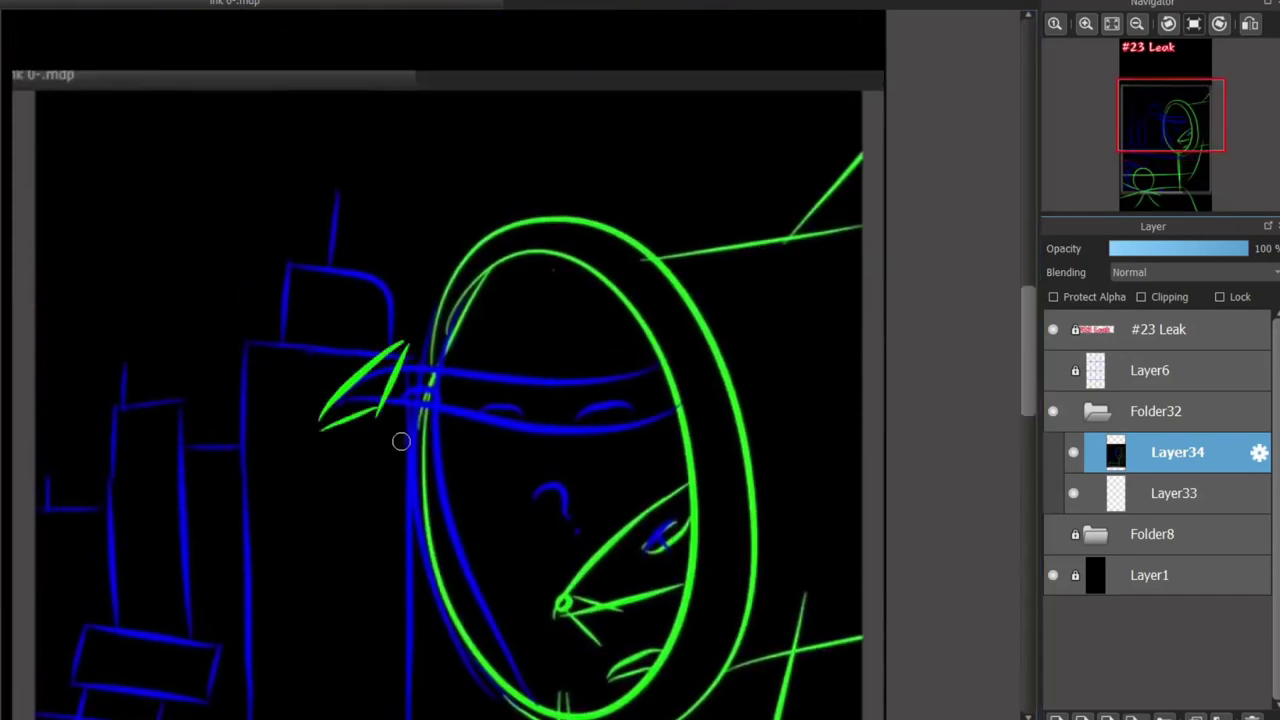
left_click_drag(396, 372, 486, 375)
left_click_drag(385, 402, 463, 423)
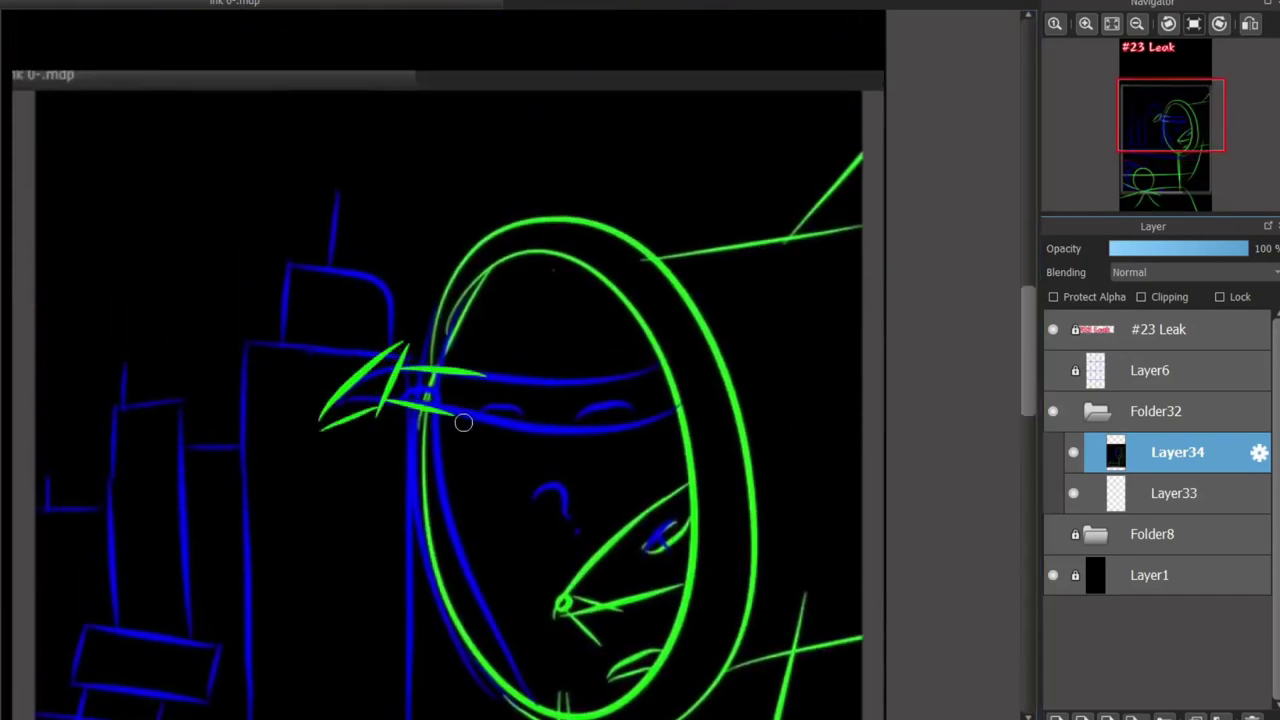
Sketch three small blue figures around the green curves that radiate from beneath the small pipe.
scroll(736, 305, "down", 10)
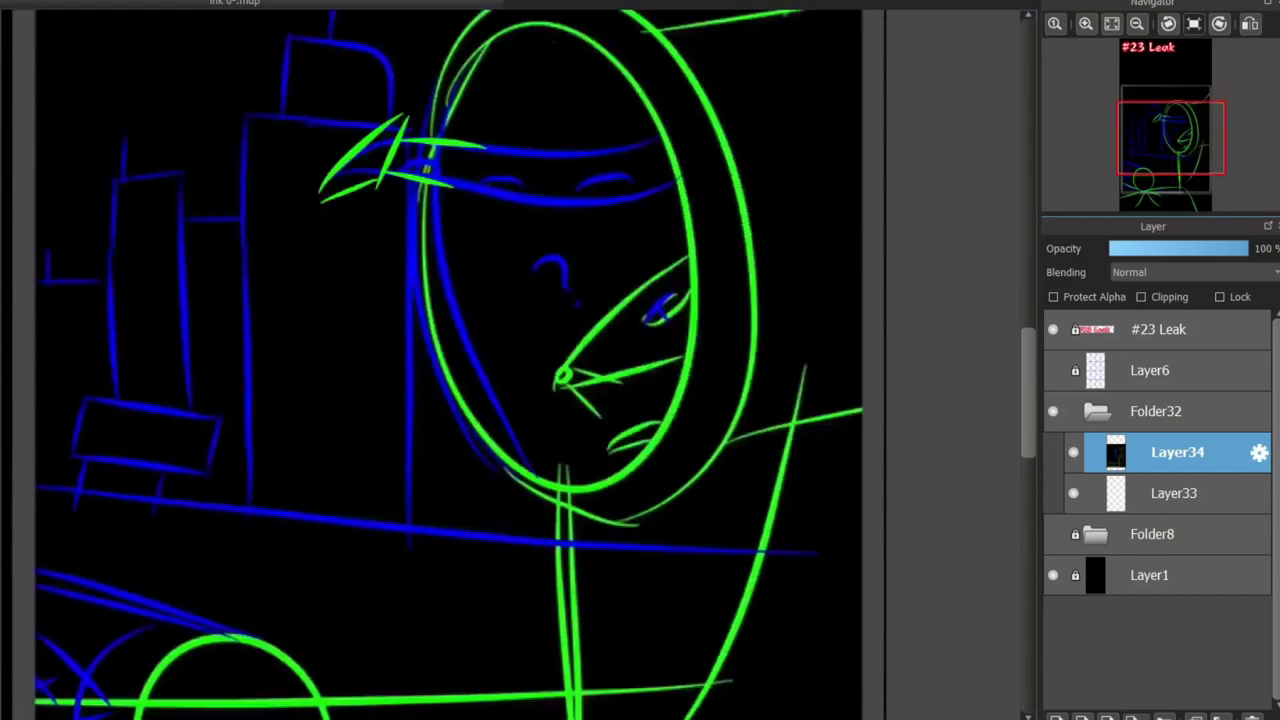
scroll(170, 492, "up", 1)
mouse_move(135, 490)
left_mouse_down()
mouse_move(163, 474)
mouse_move(97, 432)
left_mouse_up()
mouse_move(455, 362)
left_mouse_down()
mouse_move(449, 422)
mouse_move(503, 372)
mouse_move(470, 424)
left_mouse_up()
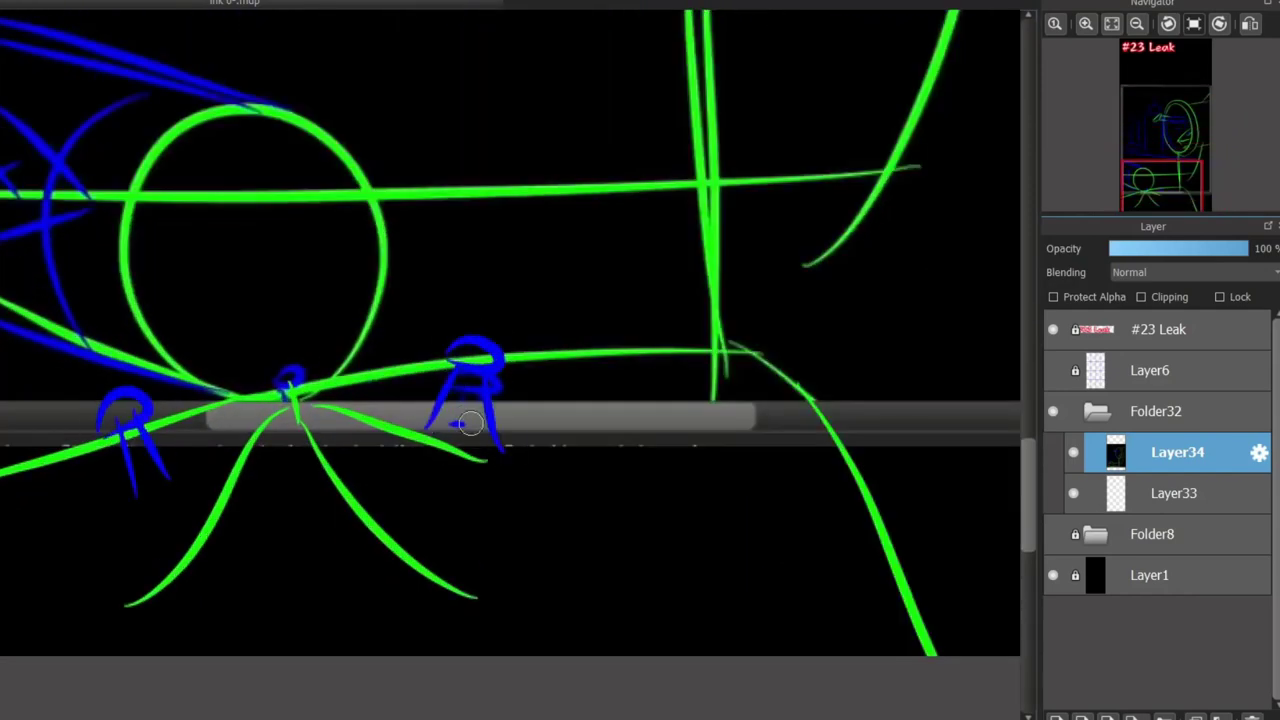
left_click_drag(351, 558, 405, 612)
left_click_drag(340, 585, 395, 545)
Extend the blue horizontal line beside the buildings to the canvas edge, and dim and lock the sketch layer beneath the blank layer.
scroll(390, 550, "up", 10)
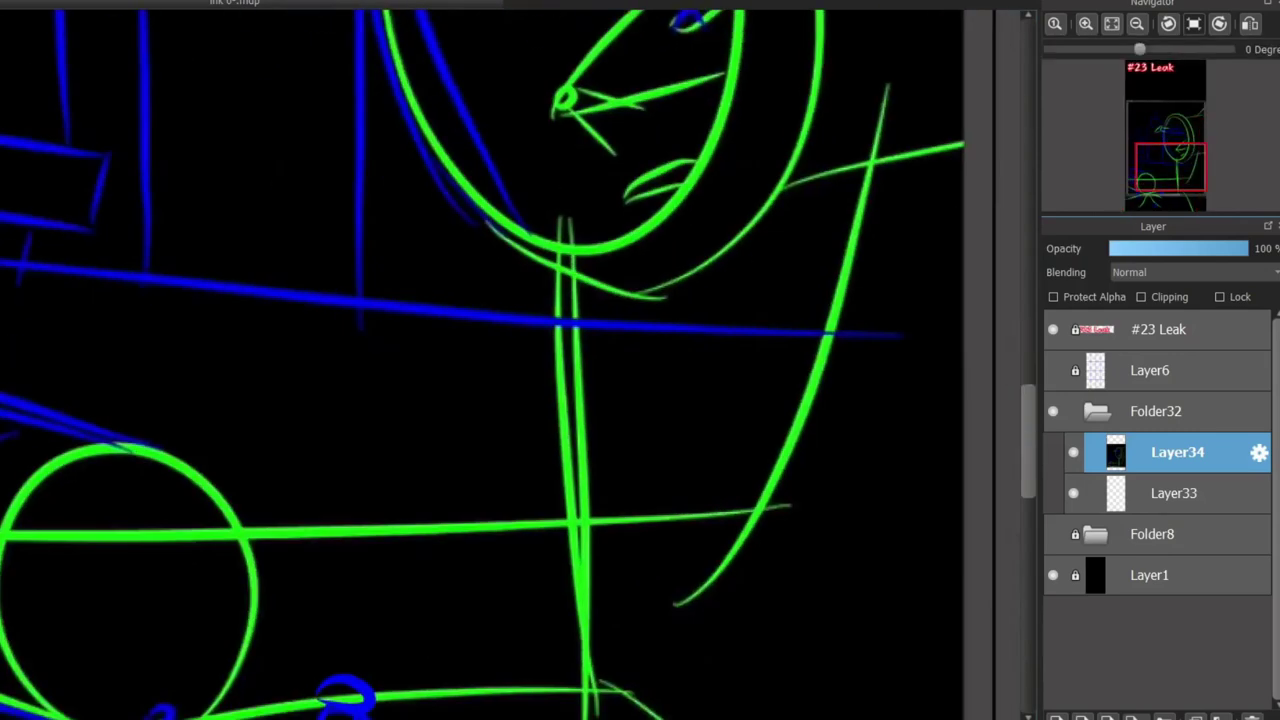
scroll(417, 464, "down", 3)
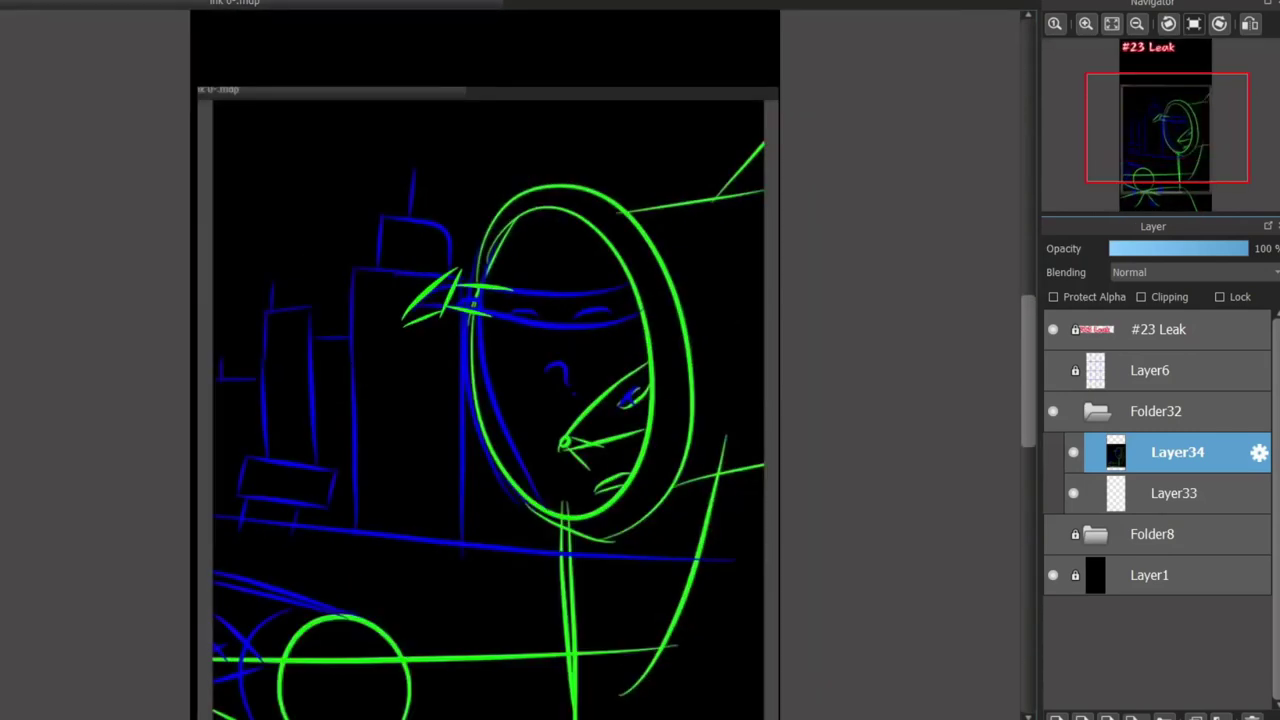
scroll(224, 467, "up", 5)
left_click_drag(300, 218, 126, 218)
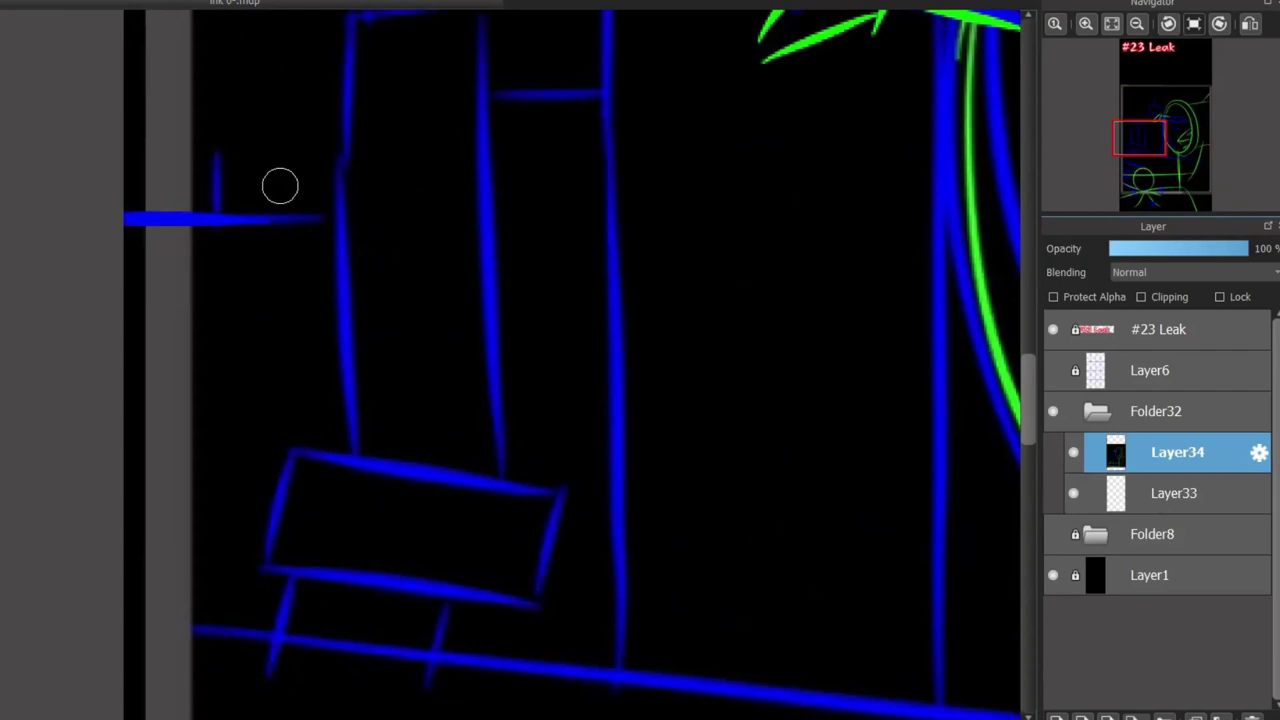
scroll(407, 263, "down", 2)
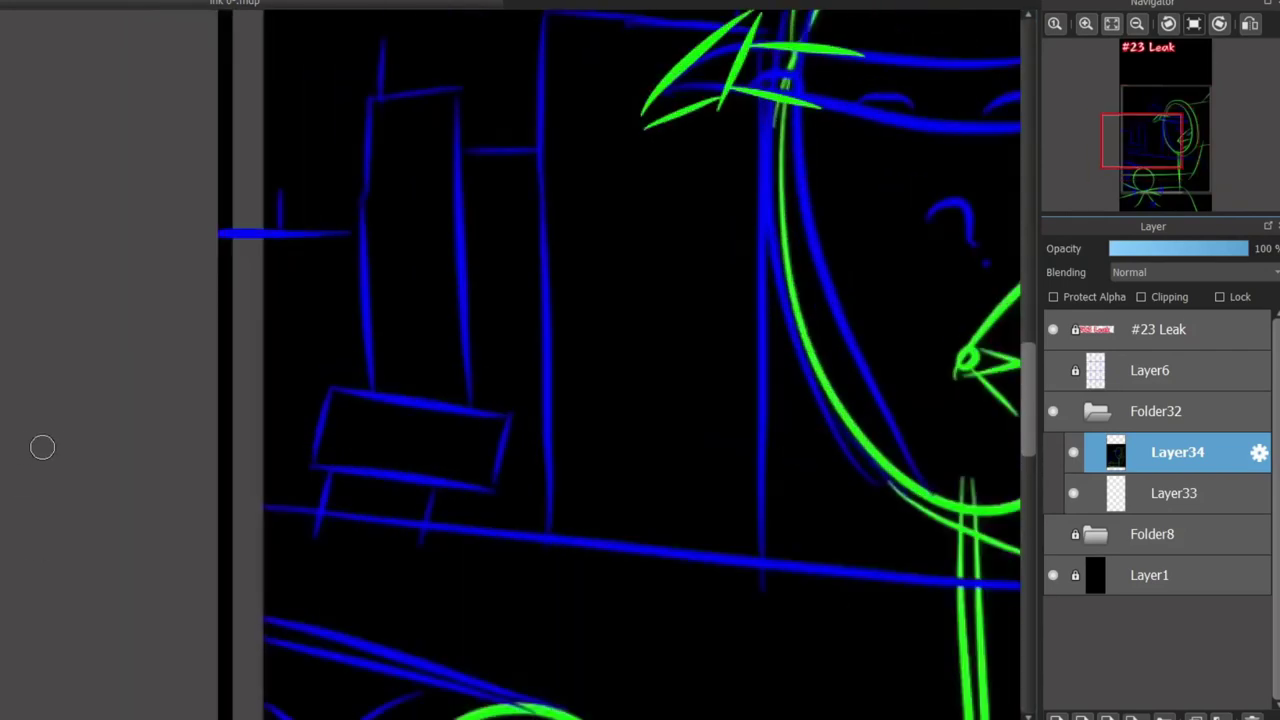
scroll(777, 545, "down", 6)
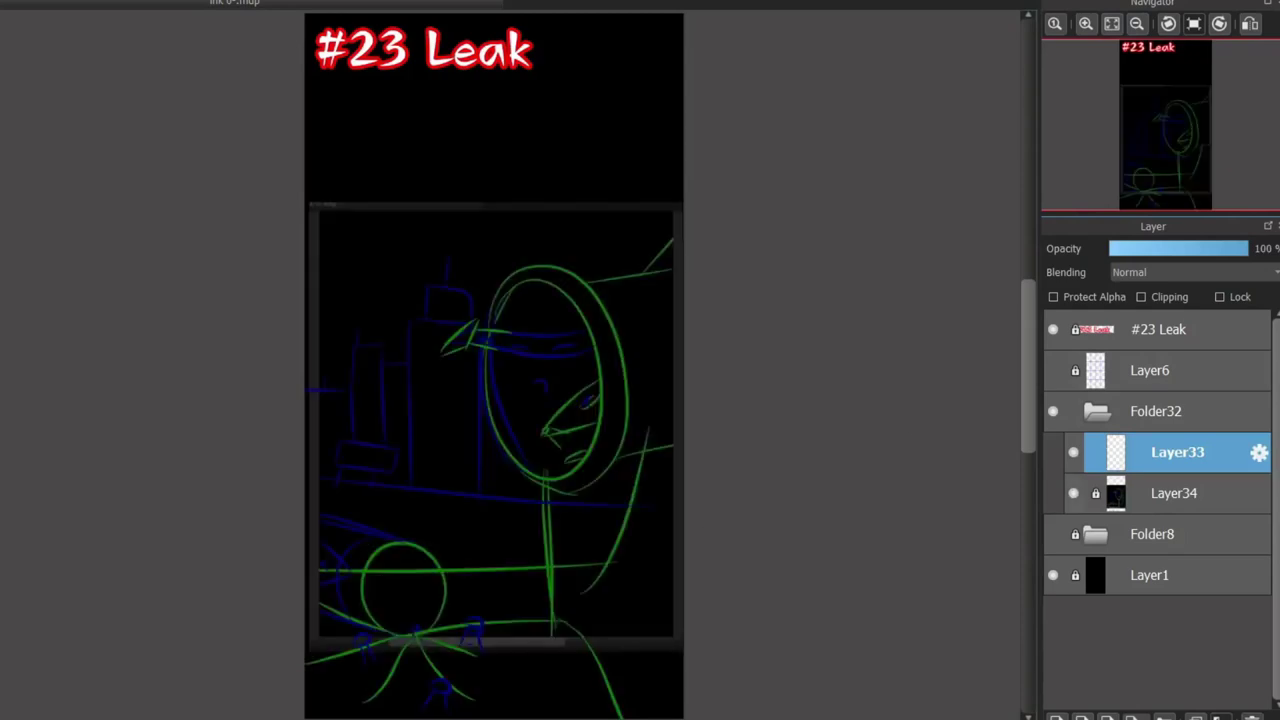
scroll(496, 411, "up", 4)
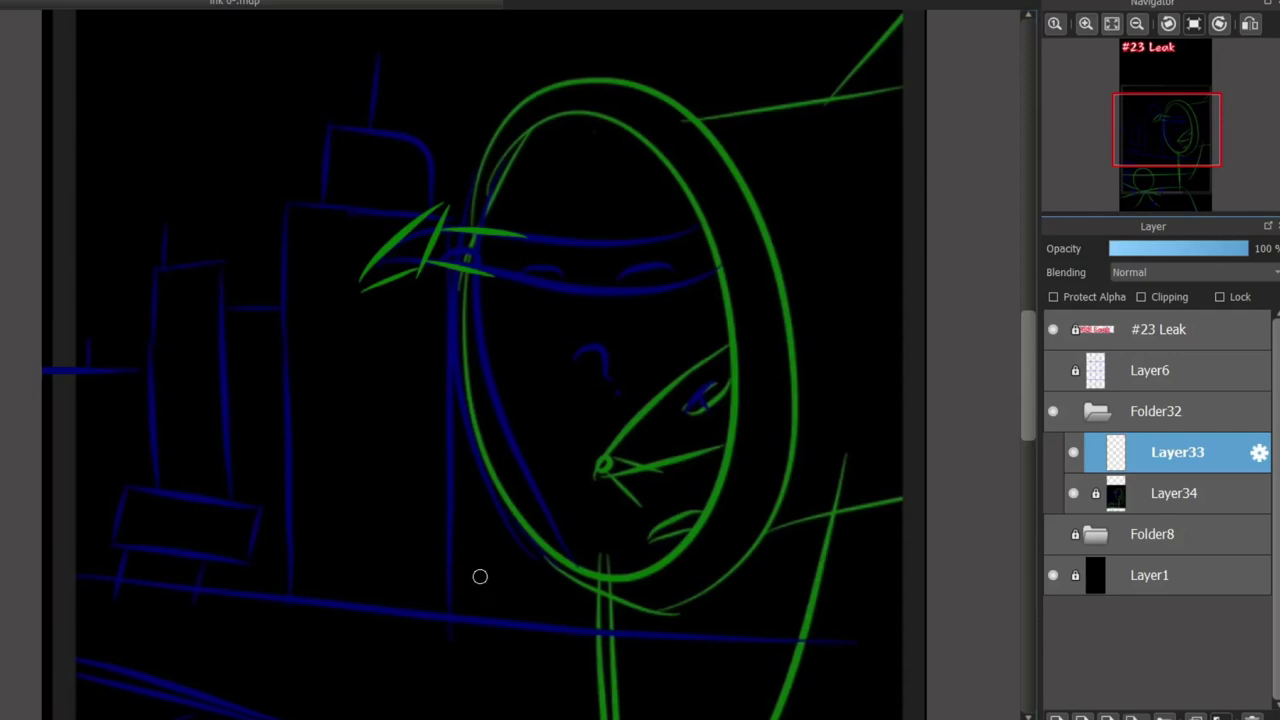
mouse_move(500, 552)
left_mouse_down()
mouse_move(643, 174)
mouse_move(560, 552)
mouse_move(530, 555)
mouse_move(568, 558)
left_mouse_up()
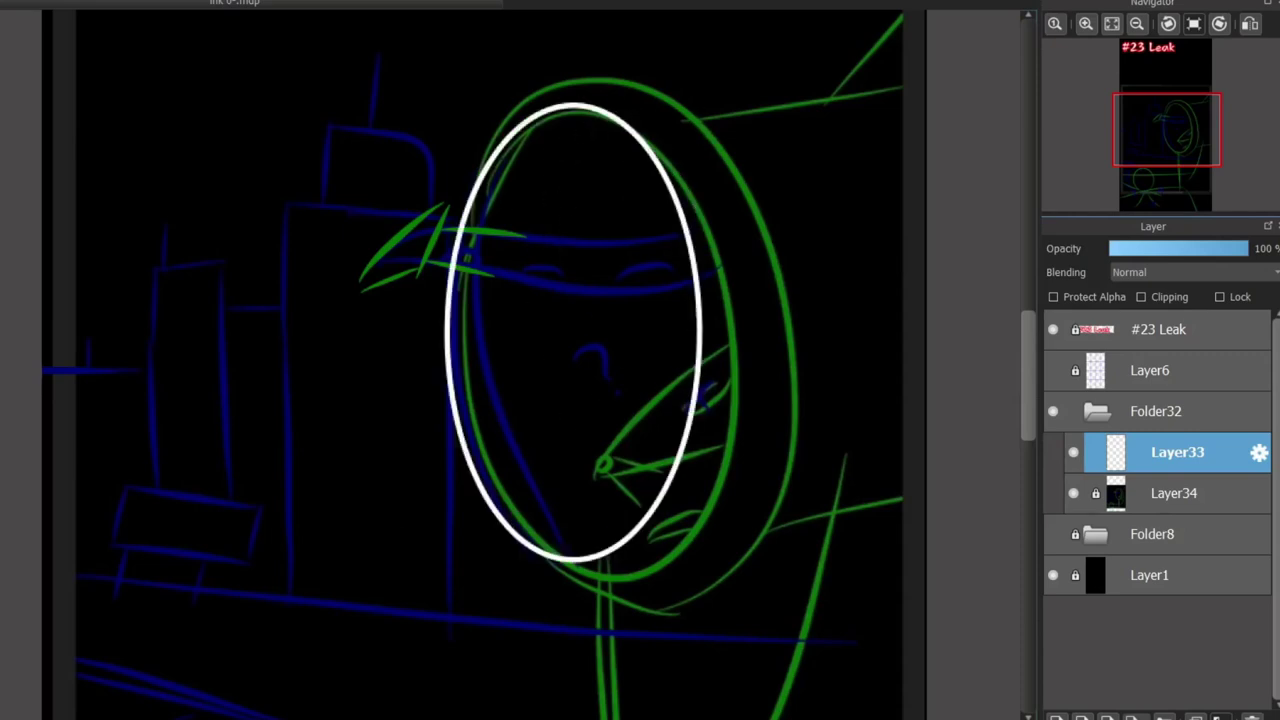
left_click_drag(502, 302, 700, 420)
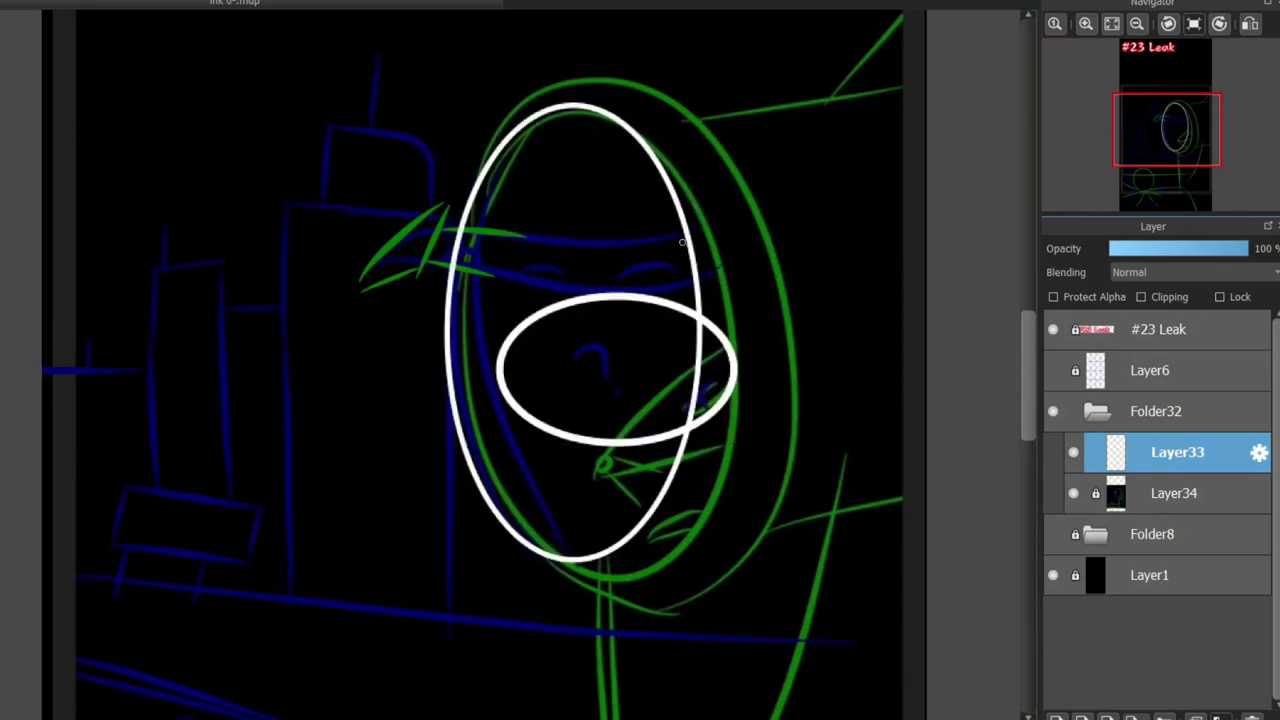
key("ctrl+z")
key("ctrl+z")
Draw two nested white ellipses over the large pipe's rim, nudge them into place and merge them onto one layer.
mouse_move(575, 556)
left_mouse_down()
mouse_move(467, 555)
mouse_move(528, 557)
mouse_move(484, 570)
mouse_move(766, 71)
mouse_move(434, 611)
mouse_move(457, 600)
left_mouse_up()
left_click(1056, 717)
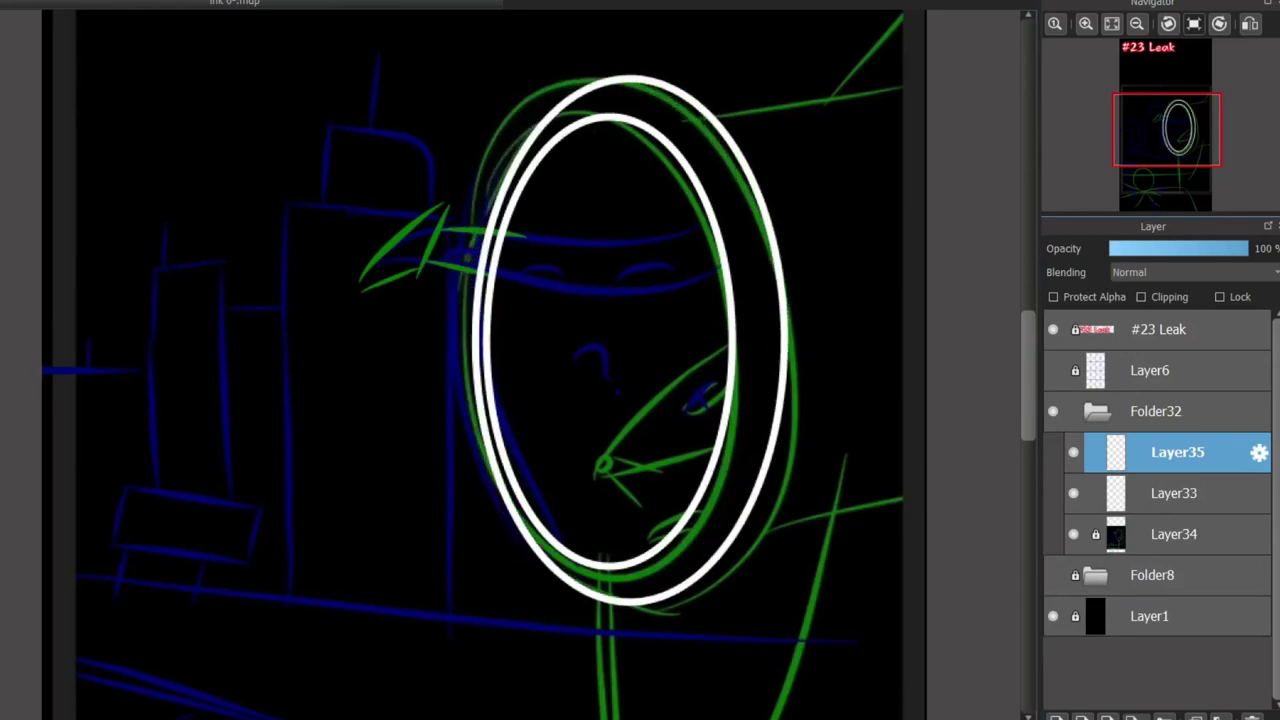
key("Right")
key("Right")
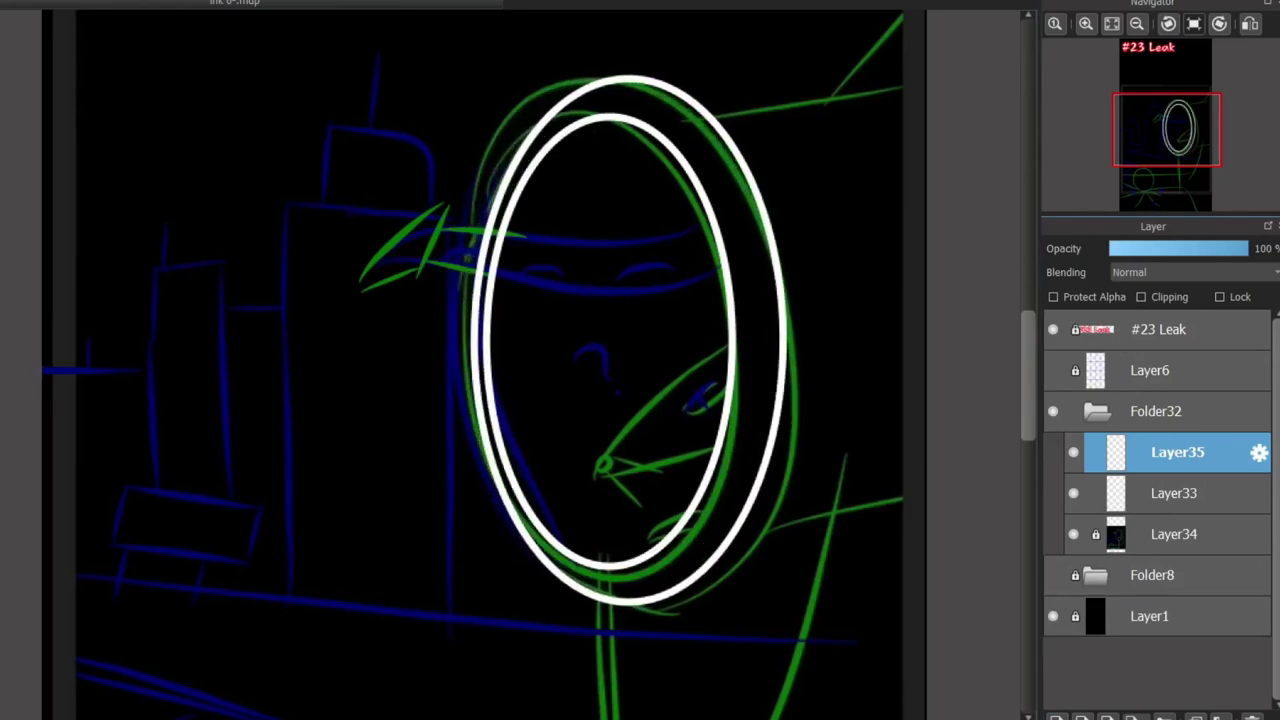
key("ctrl+e")
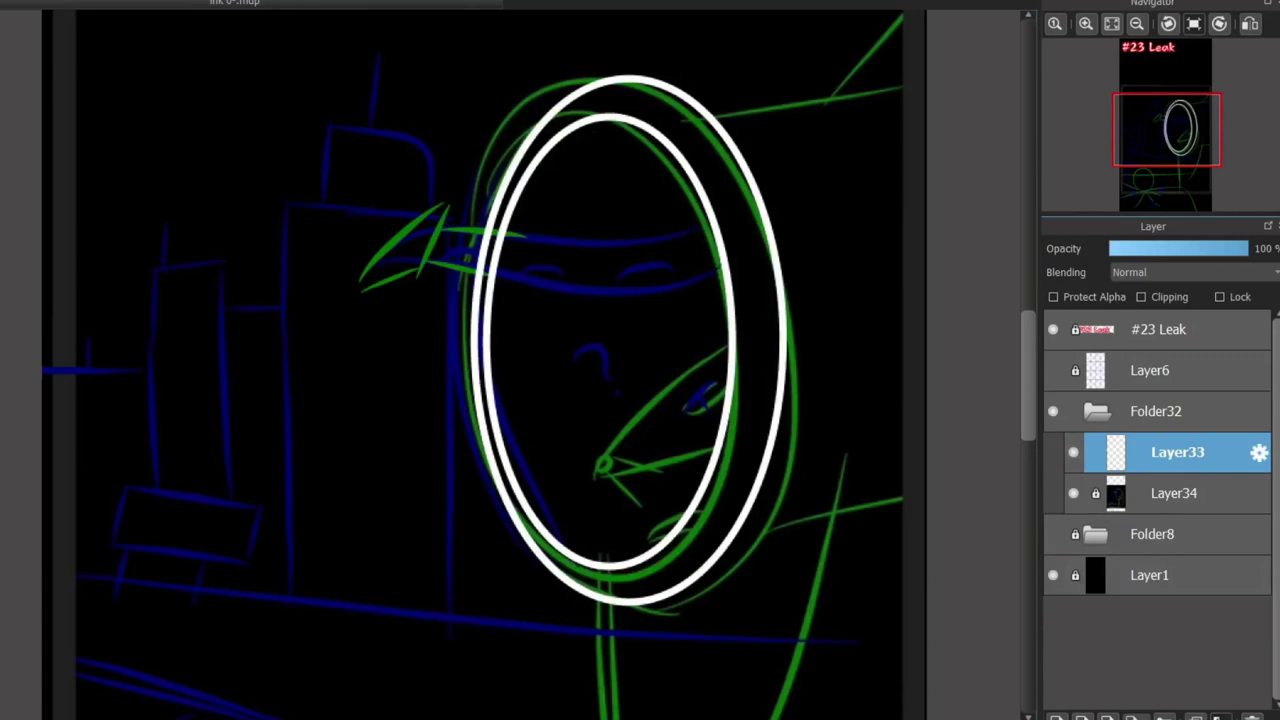
Draw two straight white edges from the large pipe's rim to the canvas edge and a white ellipse for the small pipe's opening.
left_click_drag(718, 118, 928, 89)
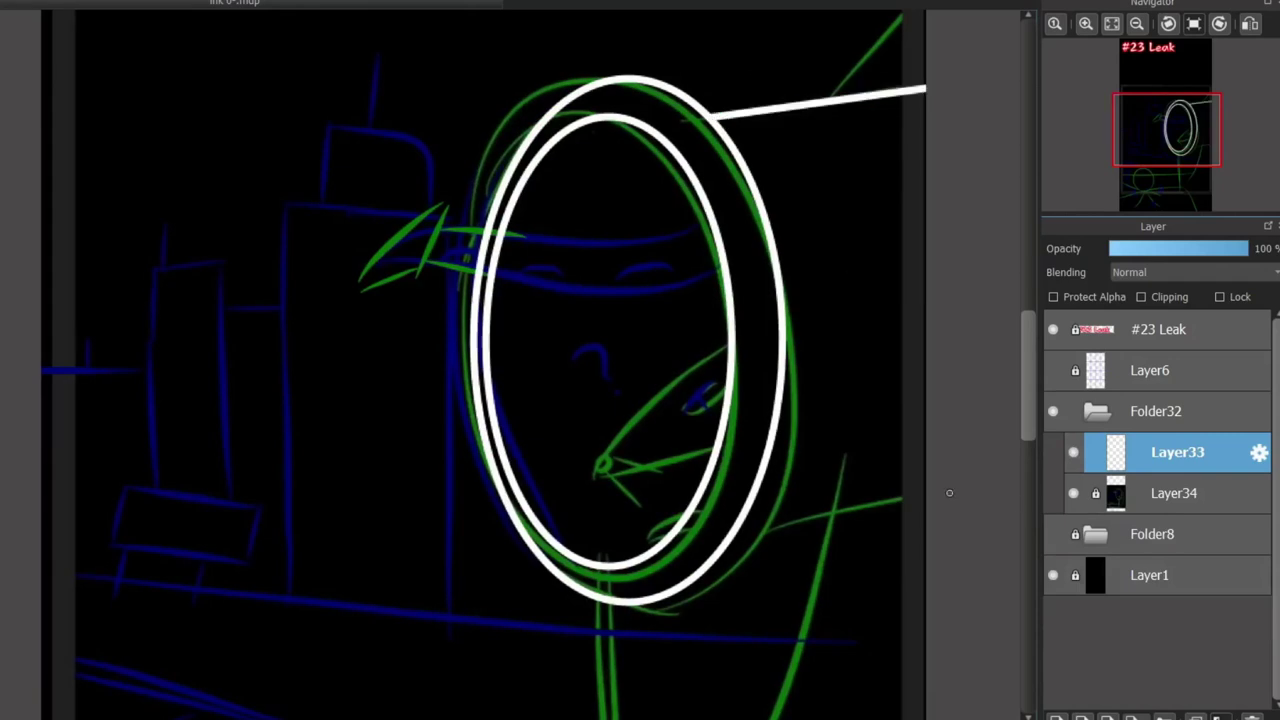
left_click_drag(734, 534, 936, 492)
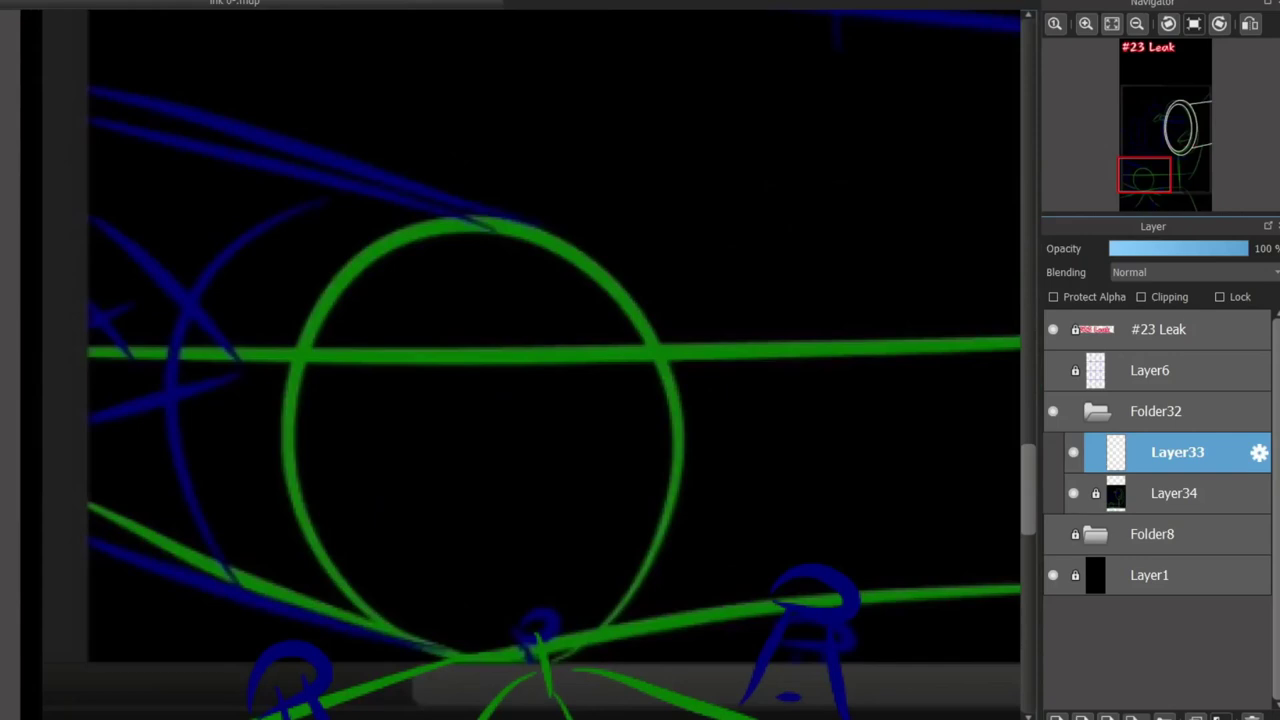
mouse_move(383, 648)
left_mouse_down()
mouse_move(677, 215)
mouse_move(432, 520)
mouse_move(298, 658)
left_mouse_up()
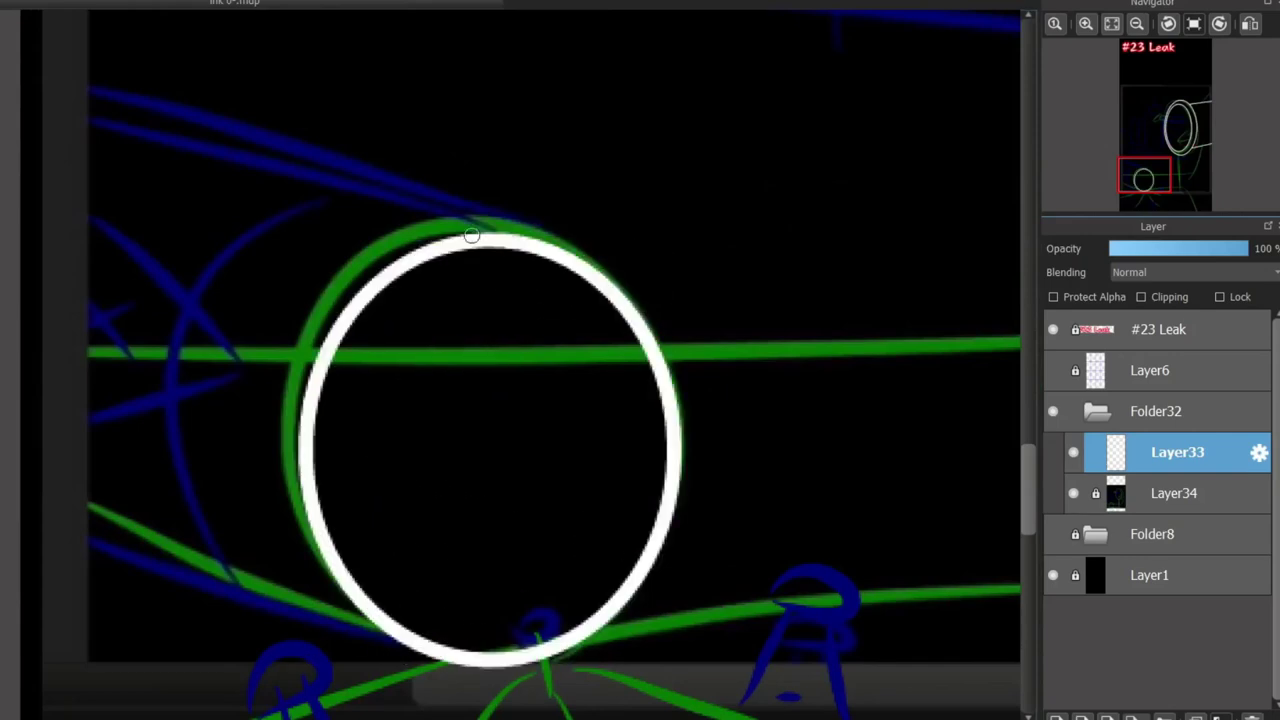
left_click_drag(507, 241, 29, 120)
key("ctrl+z")
left_click_drag(525, 240, 20, 95)
key("ctrl+z")
left_click_drag(496, 233, 34, 94)
key("ctrl+z")
Draw the small pipe's upper and lower straight white edges toward the canvas edge and lock the pipe ink layer.
left_click_drag(491, 231, 65, 122)
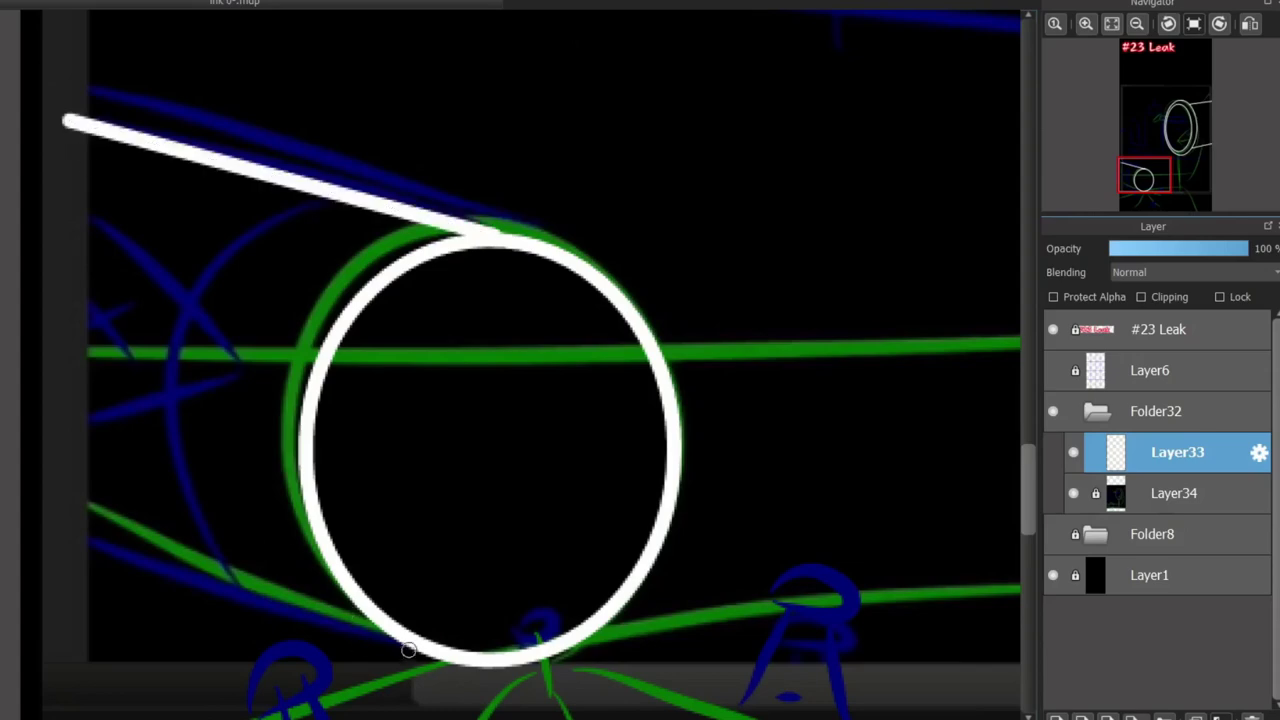
left_click_drag(395, 608, 20, 512)
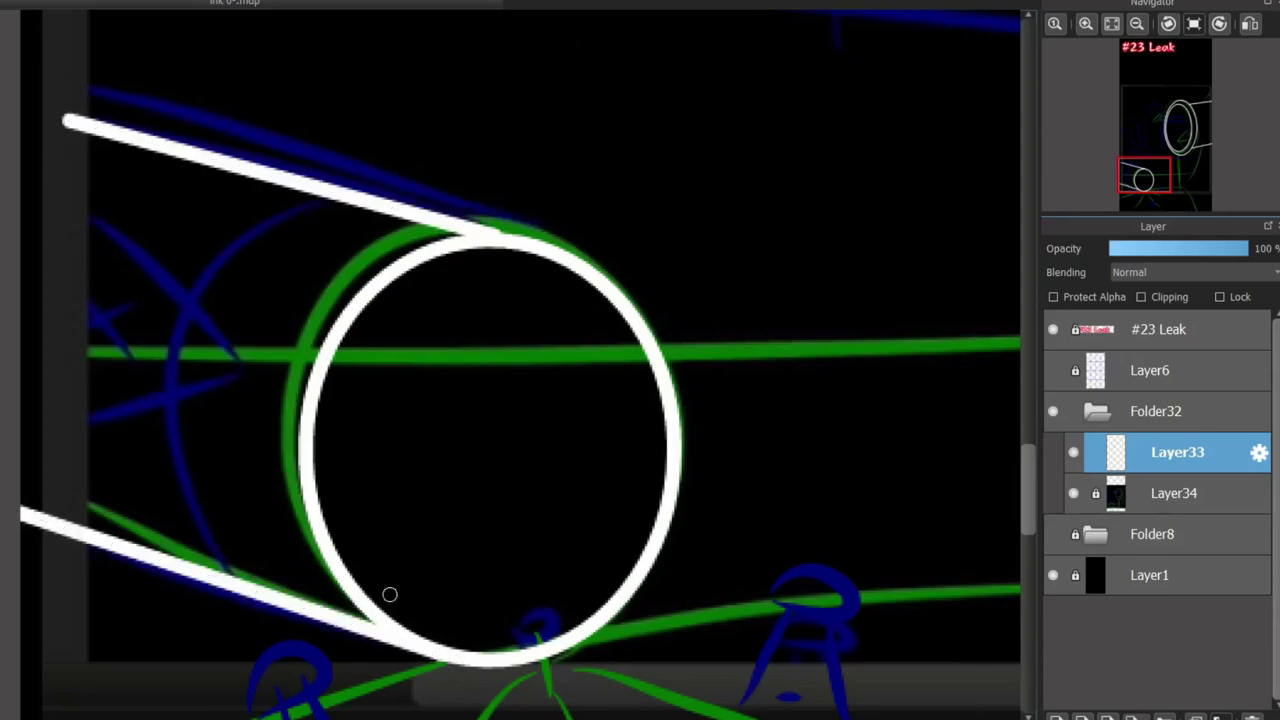
scroll(832, 535, "down", 4)
scroll(832, 535, "up", 2)
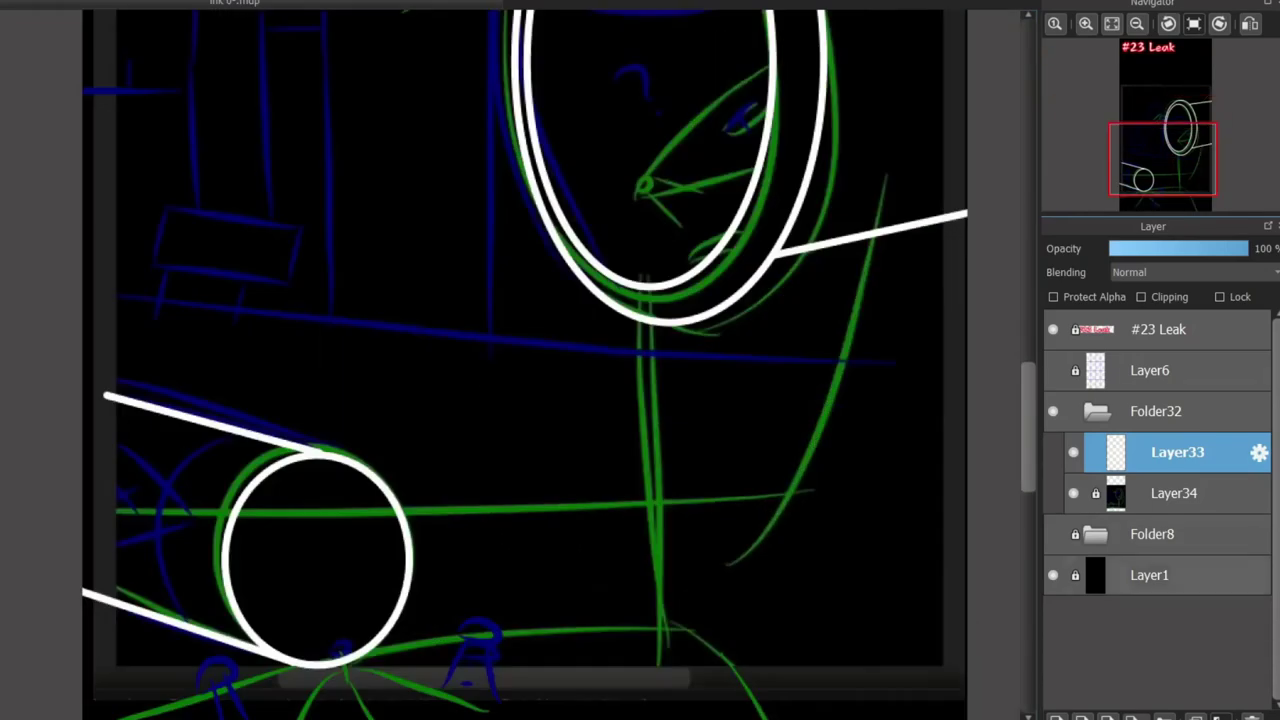
scroll(450, 454, "down", 2)
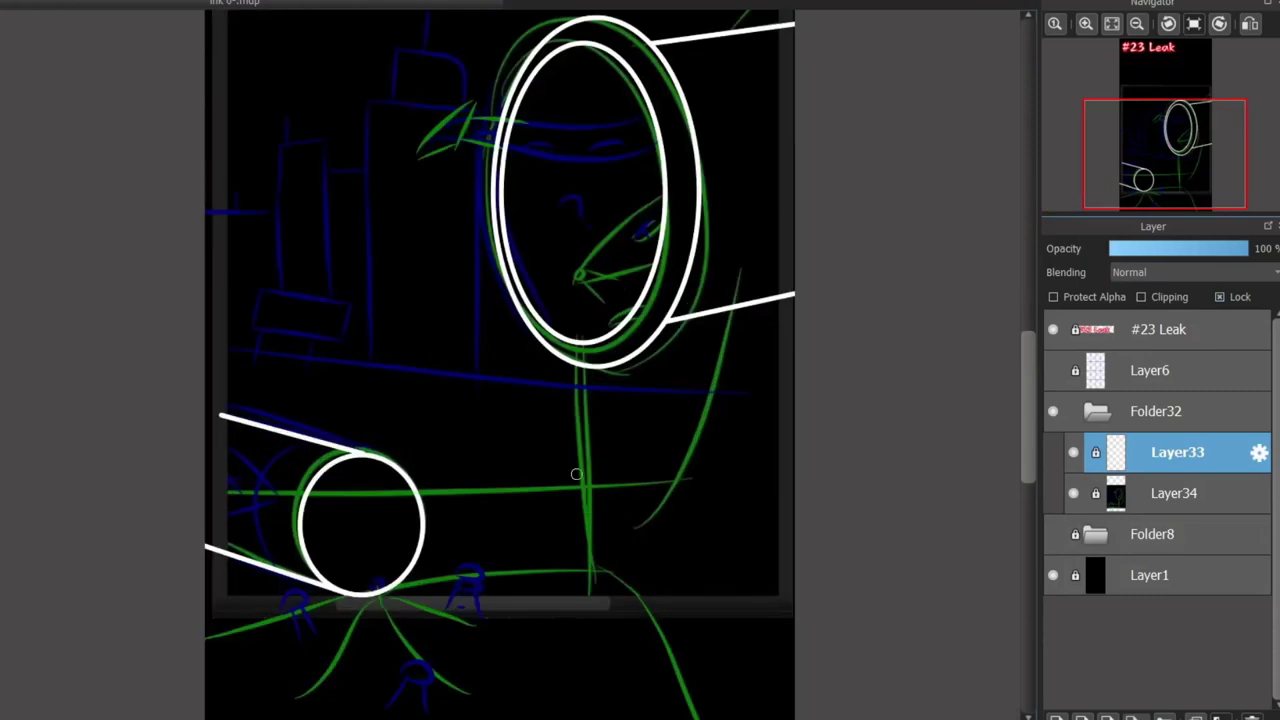
Add a new layer and draw a small white ring just inside the lower rim of the small pipe's opening.
key("ctrl+shift+n")
scroll(552, 171, "up", 2)
scroll(505, 208, "down", 2)
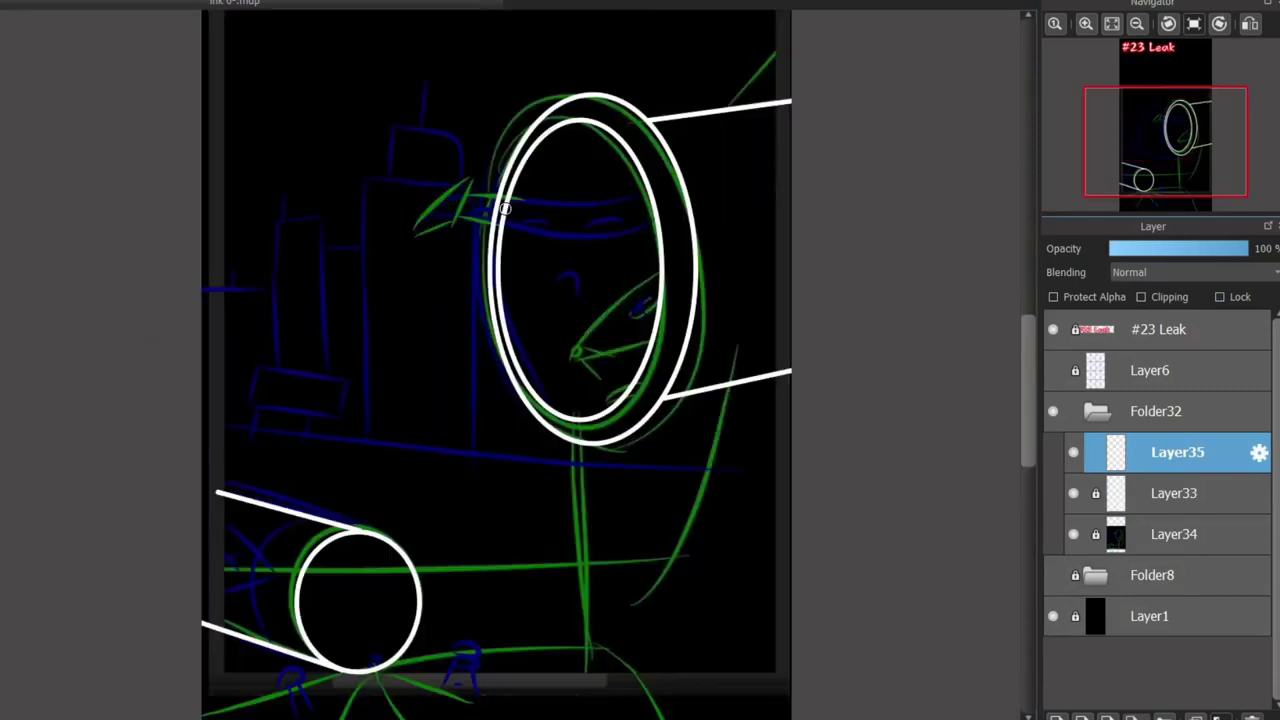
scroll(390, 712, "up", 6)
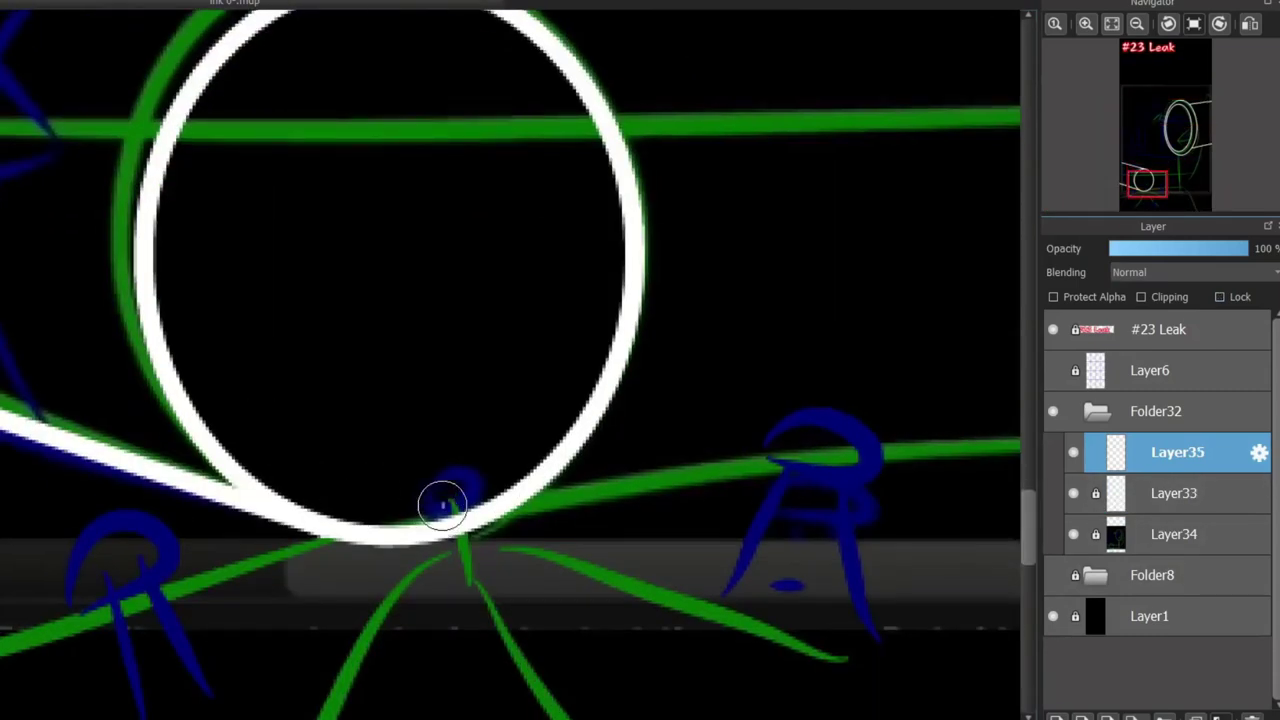
left_click_drag(443, 505, 400, 506)
Draw a curved white band line across the small pipe's body and extend the pipe's upper edge to the canvas edge.
left_click_drag(342, 462, 622, 709)
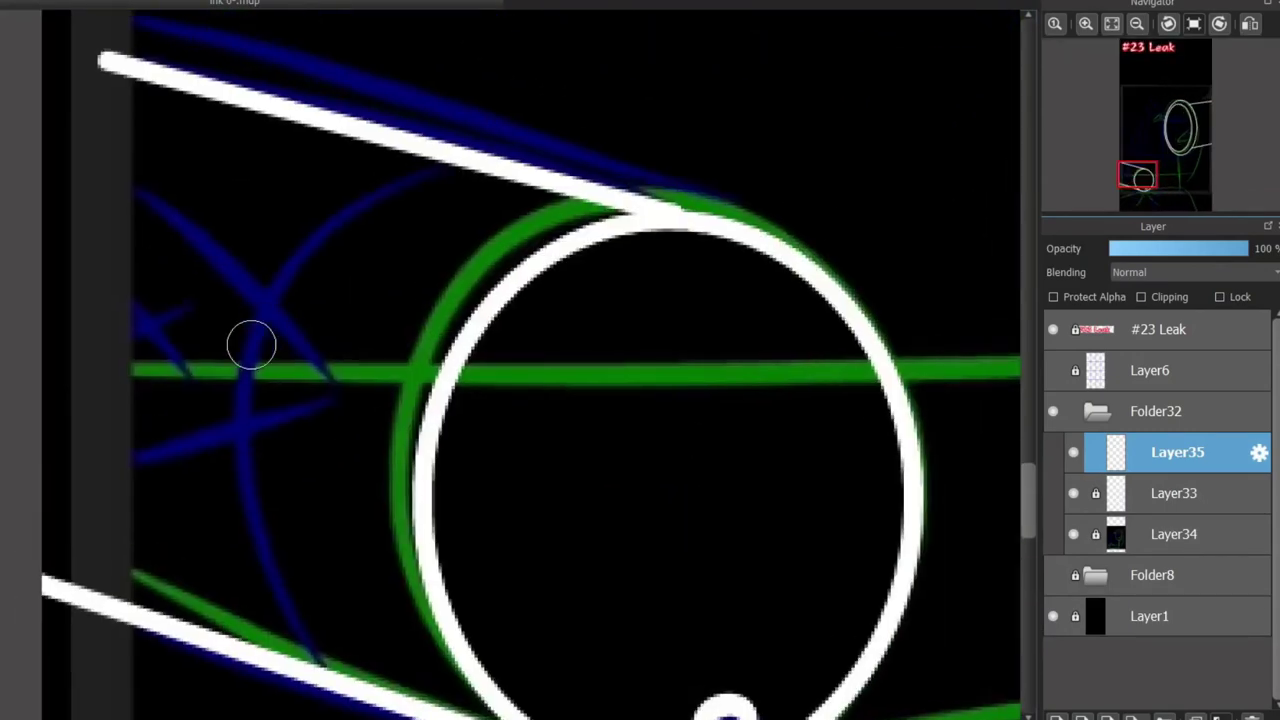
scroll(251, 345, "down", 1)
left_click_drag(366, 206, 330, 556)
key("ctrl+z")
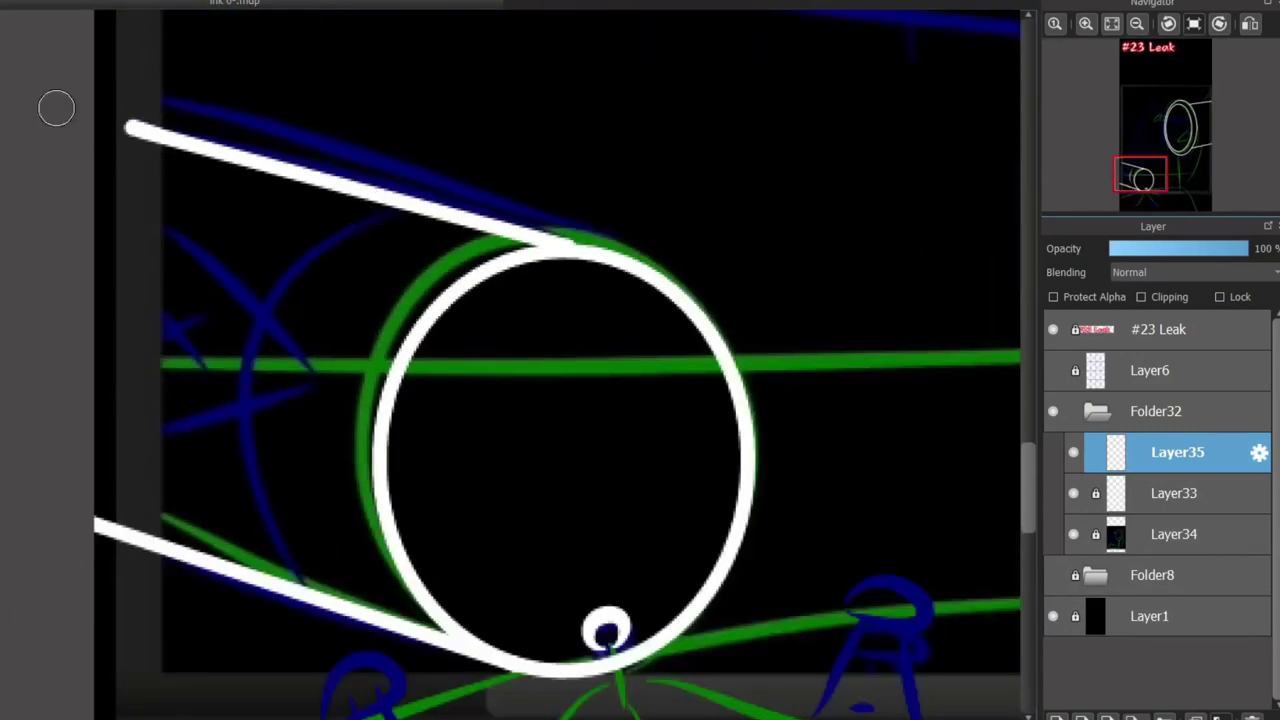
left_click_drag(409, 220, 290, 565)
key("ctrl+z")
mouse_move(371, 226)
left_mouse_down()
mouse_move(333, 541)
mouse_move(434, 214)
left_mouse_up()
key("ctrl+z")
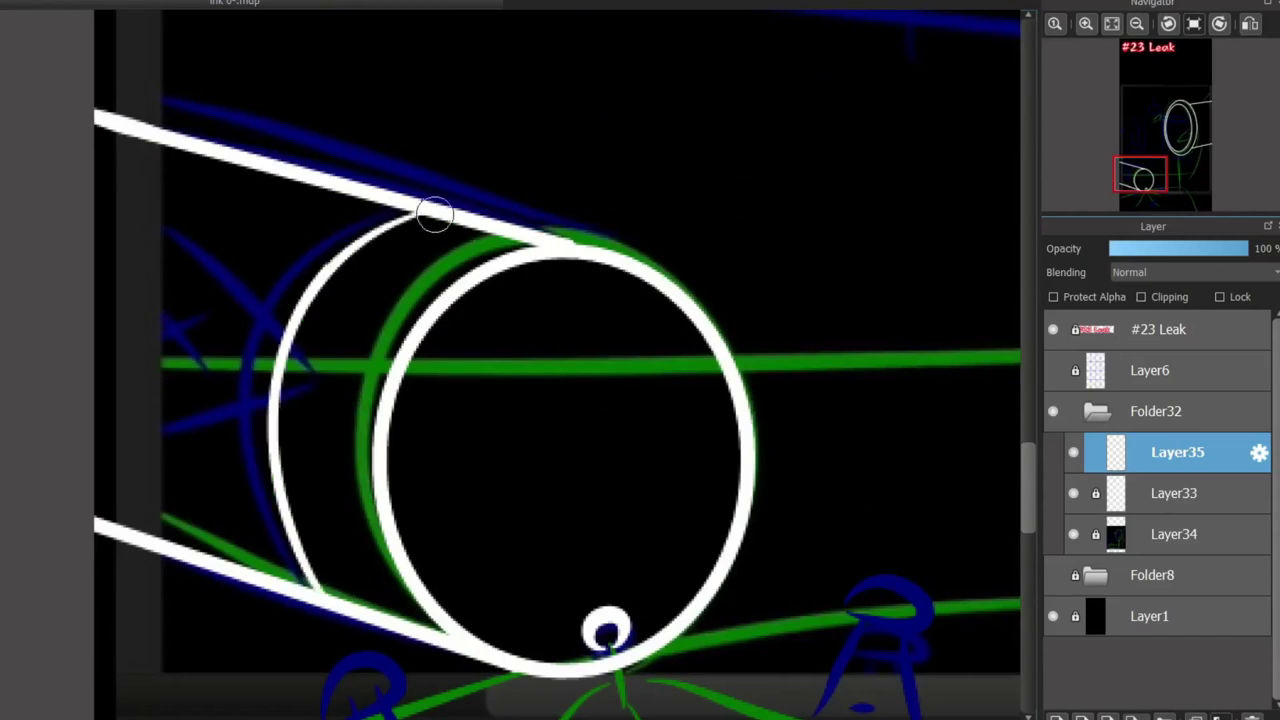
left_click_drag(100, 206, 237, 317)
key("ctrl+z")
key("ctrl+z")
mouse_move(200, 251)
left_mouse_down()
mouse_move(251, 334)
mouse_move(95, 212)
mouse_move(283, 330)
mouse_move(17, 416)
left_mouse_up()
key("ctrl+z")
key("ctrl+z")
key("ctrl+z")
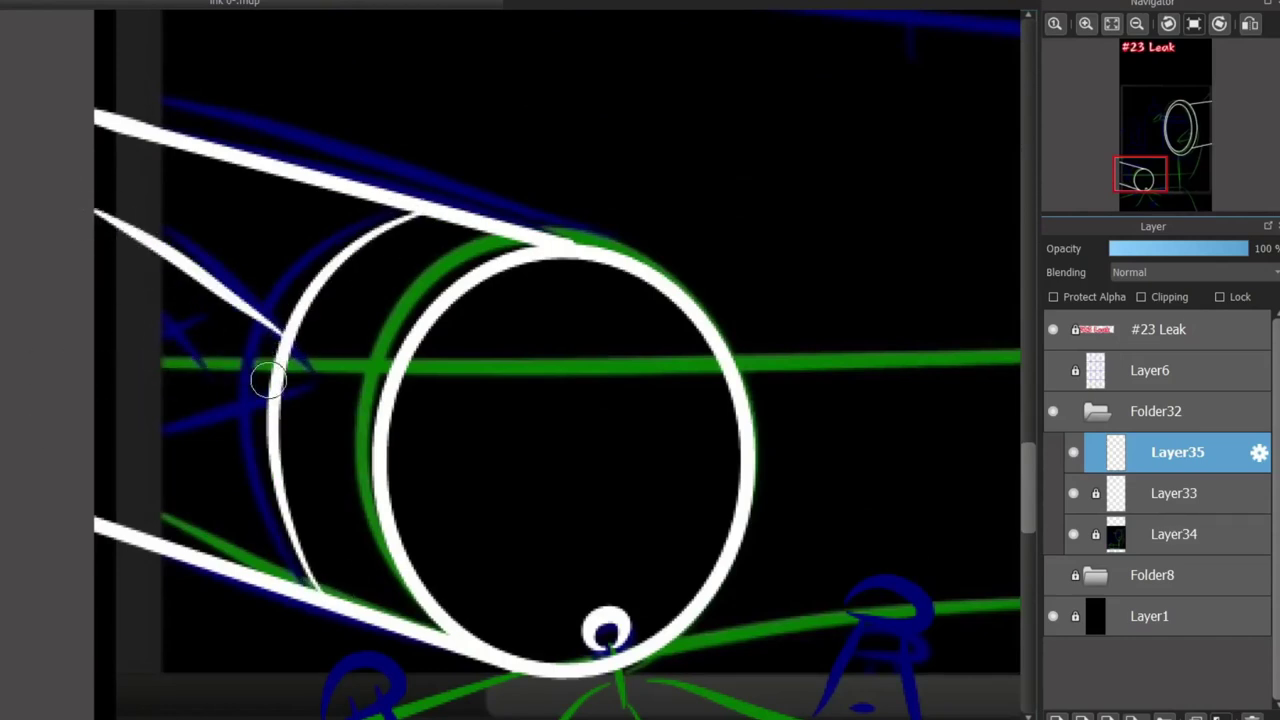
key("ctrl+z")
Draw two white lines converging on the small pipe's curved band line and a second arc interrupted between them.
left_click_drag(270, 385, 95, 435)
left_click_drag(95, 245, 270, 382)
key("ctrl+z")
mouse_move(220, 151)
left_mouse_down()
mouse_move(158, 292)
mouse_move(157, 429)
mouse_move(195, 555)
left_mouse_up()
left_click_drag(88, 300, 151, 331)
key("ctrl+z")
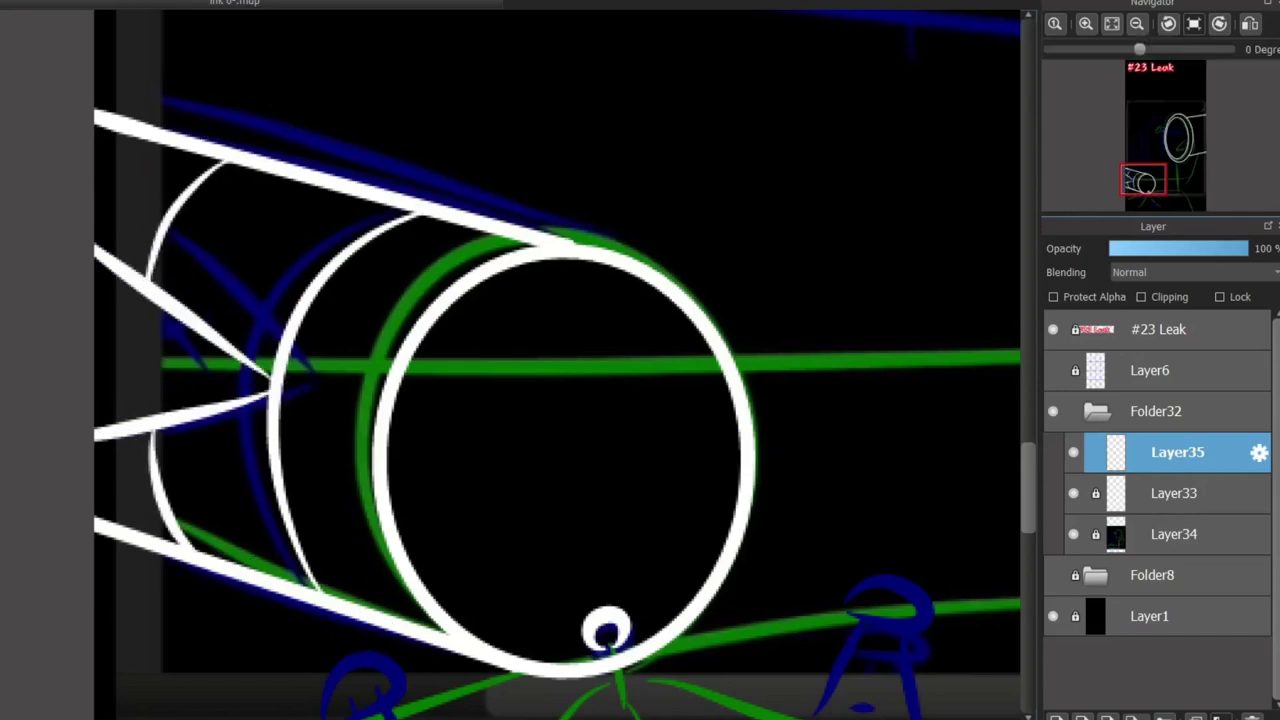
scroll(510, 360, "down", 10)
scroll(510, 360, "up", 4)
left_click_drag(620, 355, 641, 312)
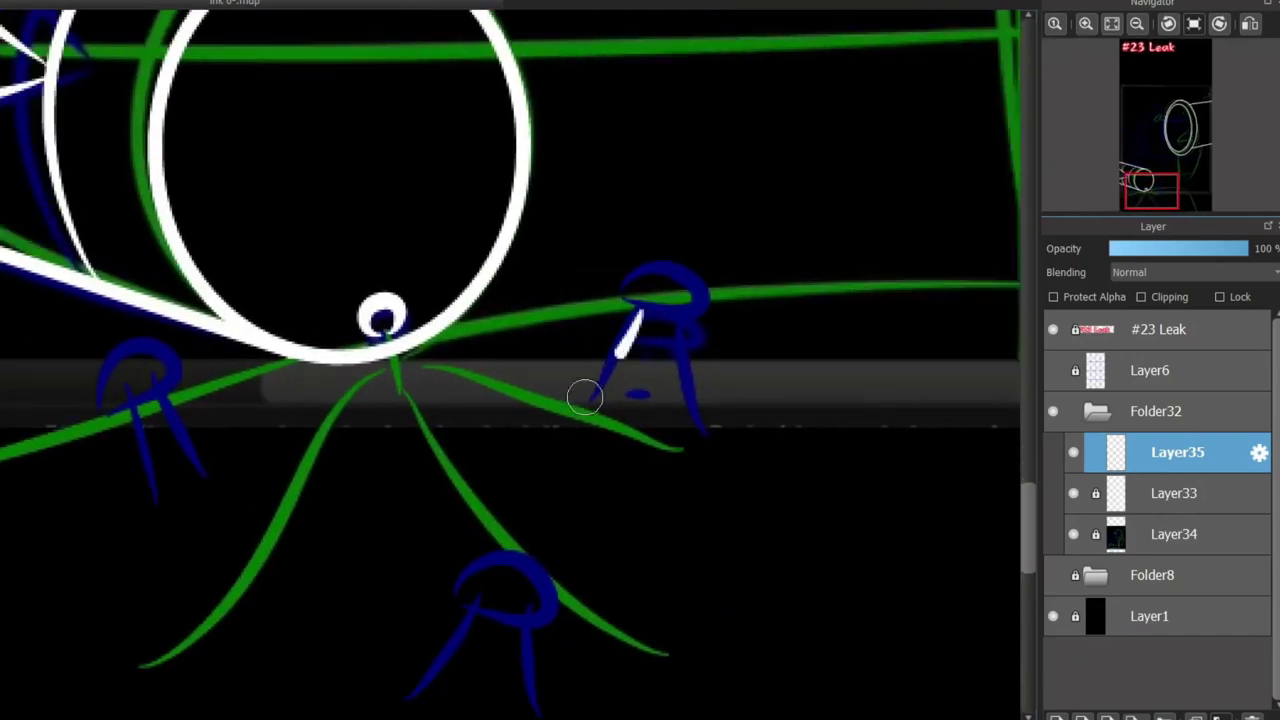
key("ctrl+z")
Ink the creature's pointed snout inside the large pipe with upper and lower white curves and short crossing strokes near its tip.
scroll(585, 398, "up", 10)
left_click_drag(350, 585, 600, 355)
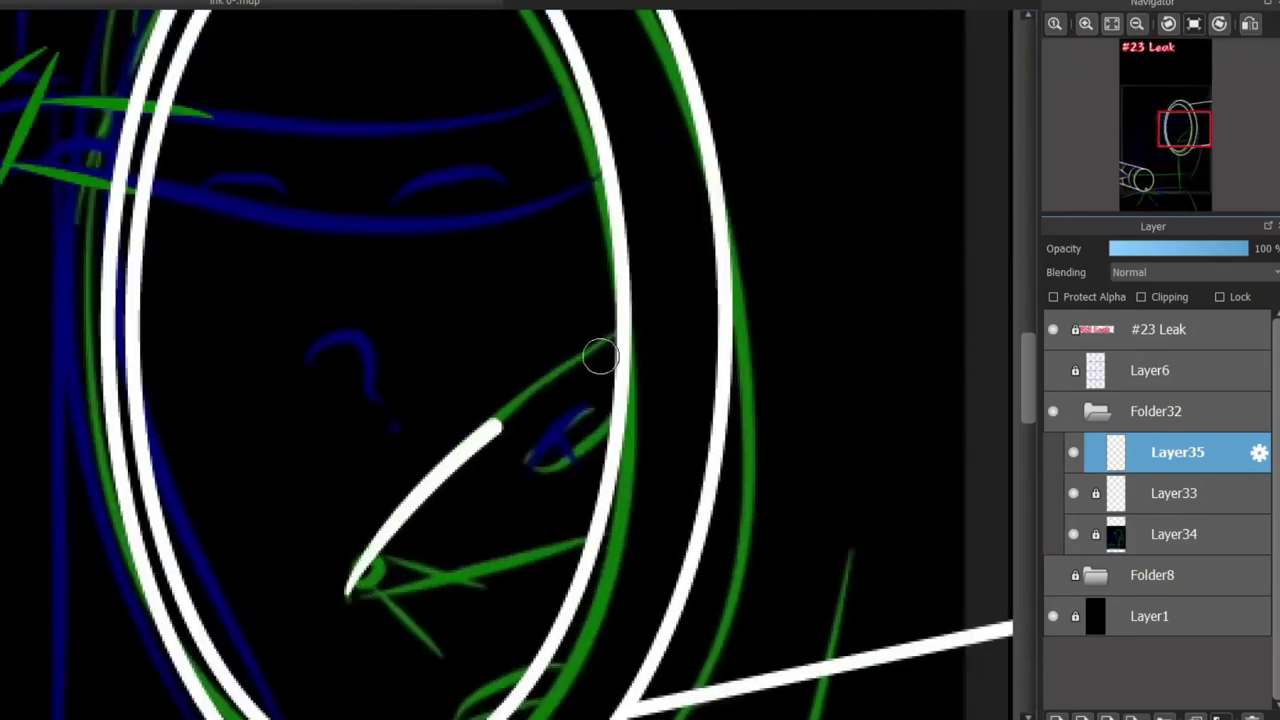
key("ctrl+z")
mouse_move(329, 594)
left_mouse_down()
mouse_move(614, 340)
mouse_move(434, 563)
mouse_move(585, 565)
left_mouse_up()
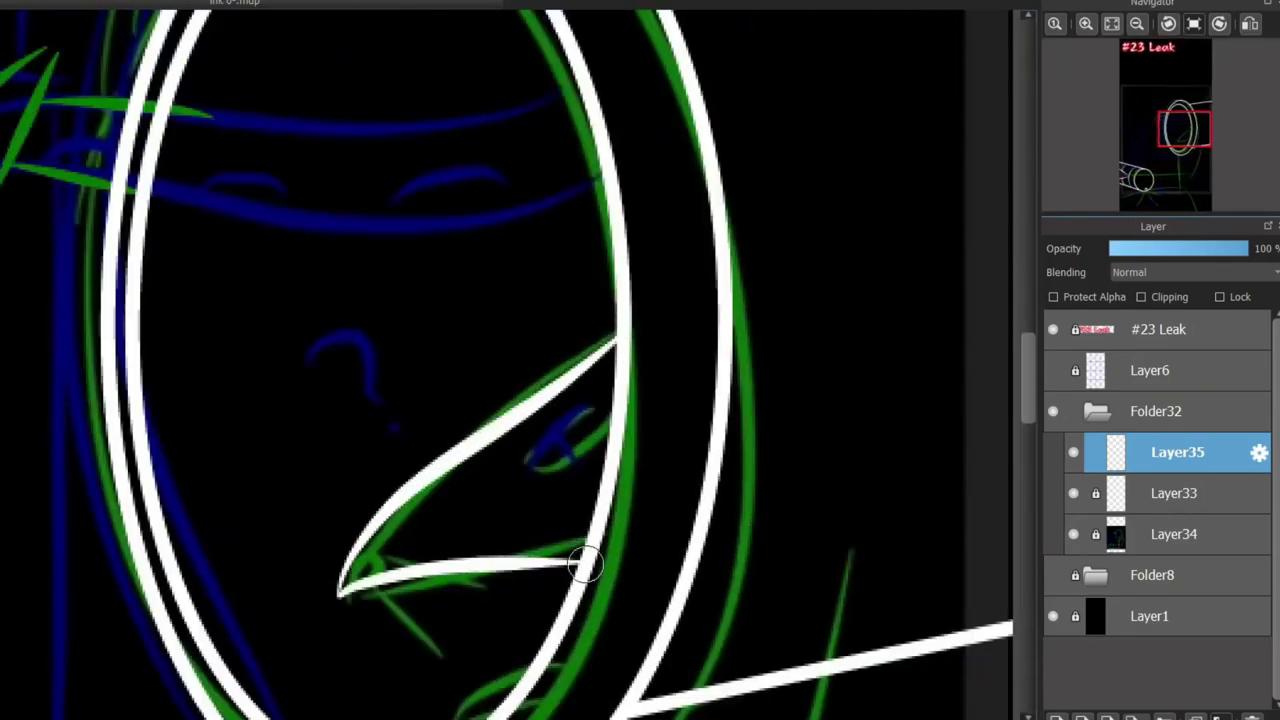
left_click_drag(375, 540, 462, 602)
left_click_drag(380, 540, 466, 590)
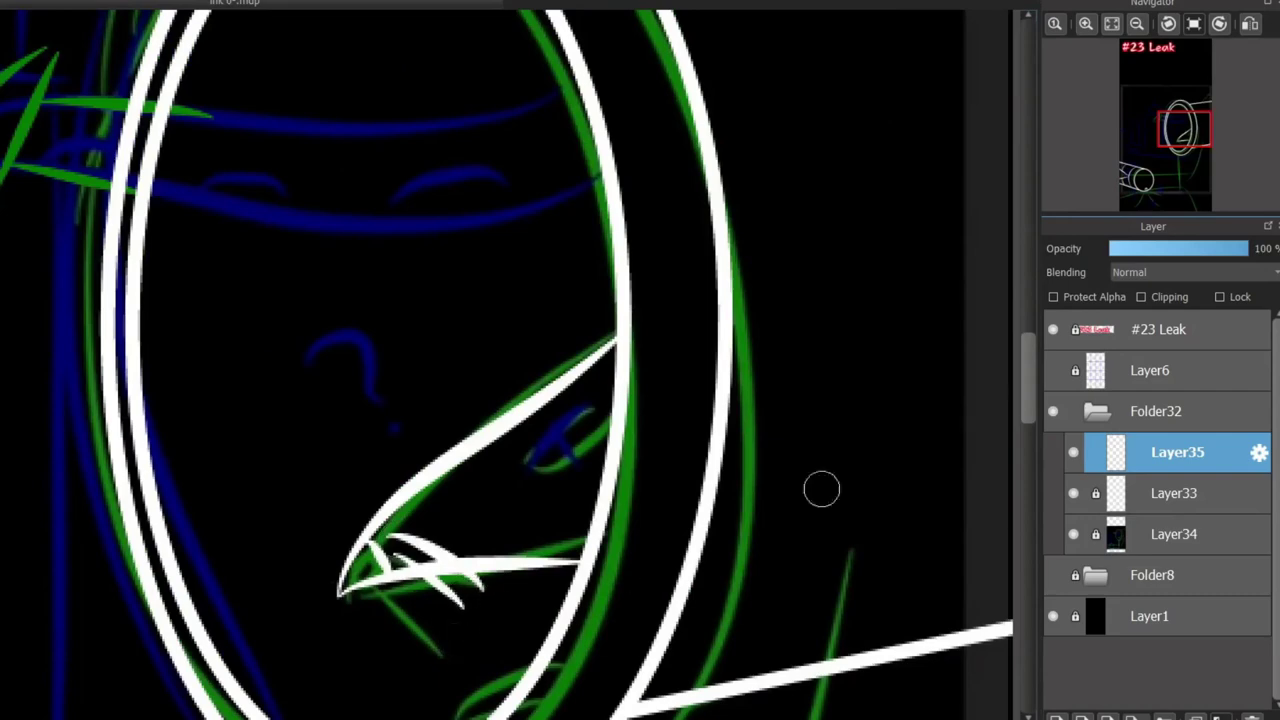
scroll(690, 390, "down", 3)
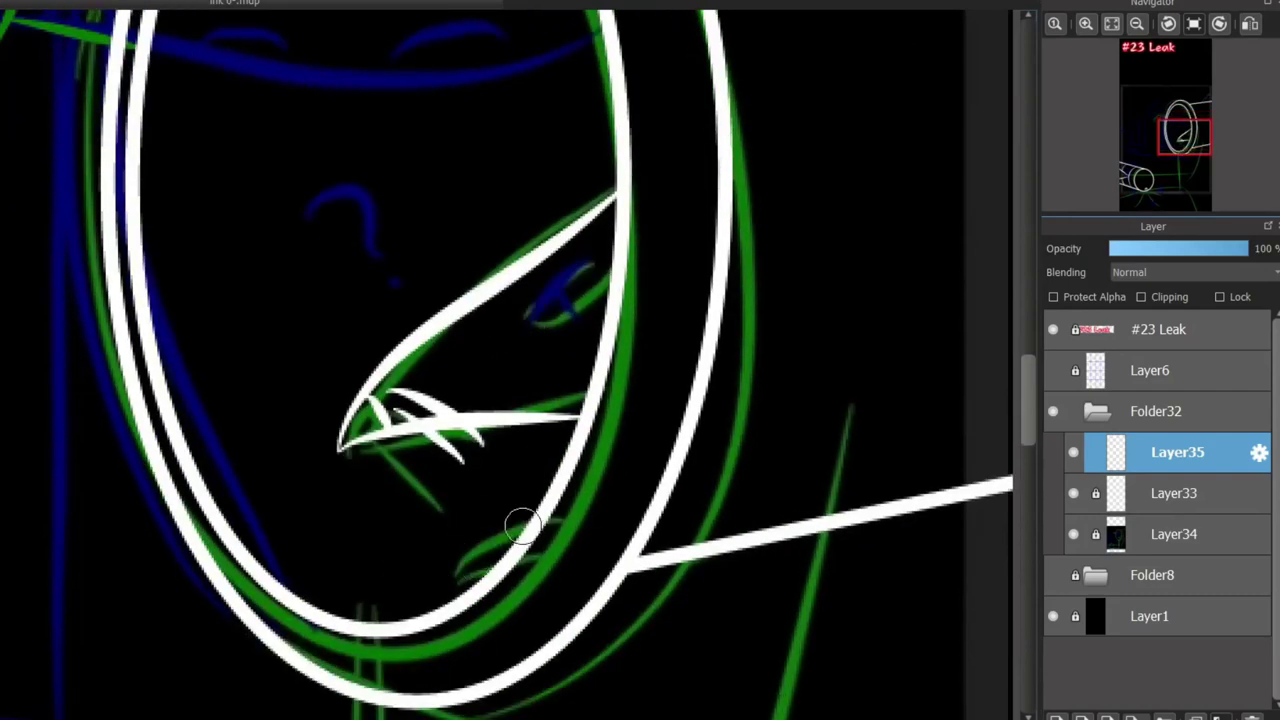
Ink the creature's lower jaw with short white curves just inside the bottom rim of the large pipe's opening.
left_click_drag(521, 524, 470, 575)
key("ctrl+z")
left_click_drag(350, 610, 440, 567)
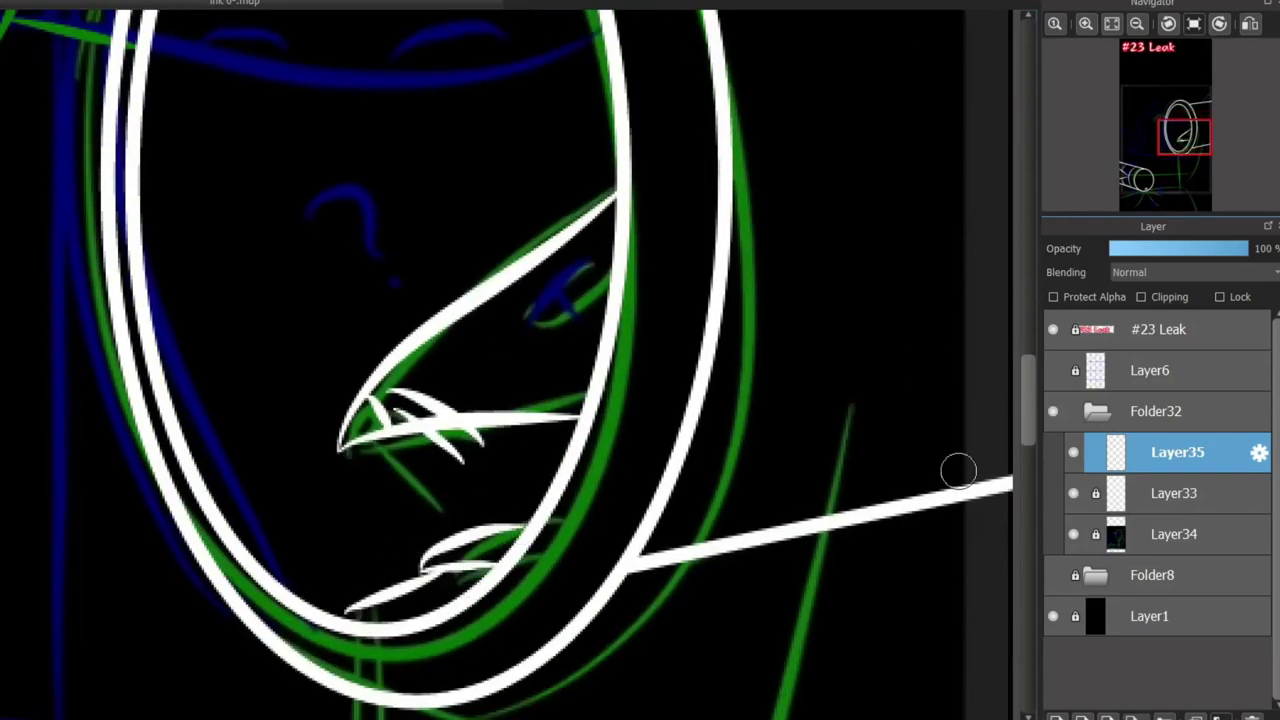
scroll(957, 475, "down", 9)
left_click_drag(357, 180, 333, 395)
scroll(369, 357, "down", 1)
key("ctrl+z")
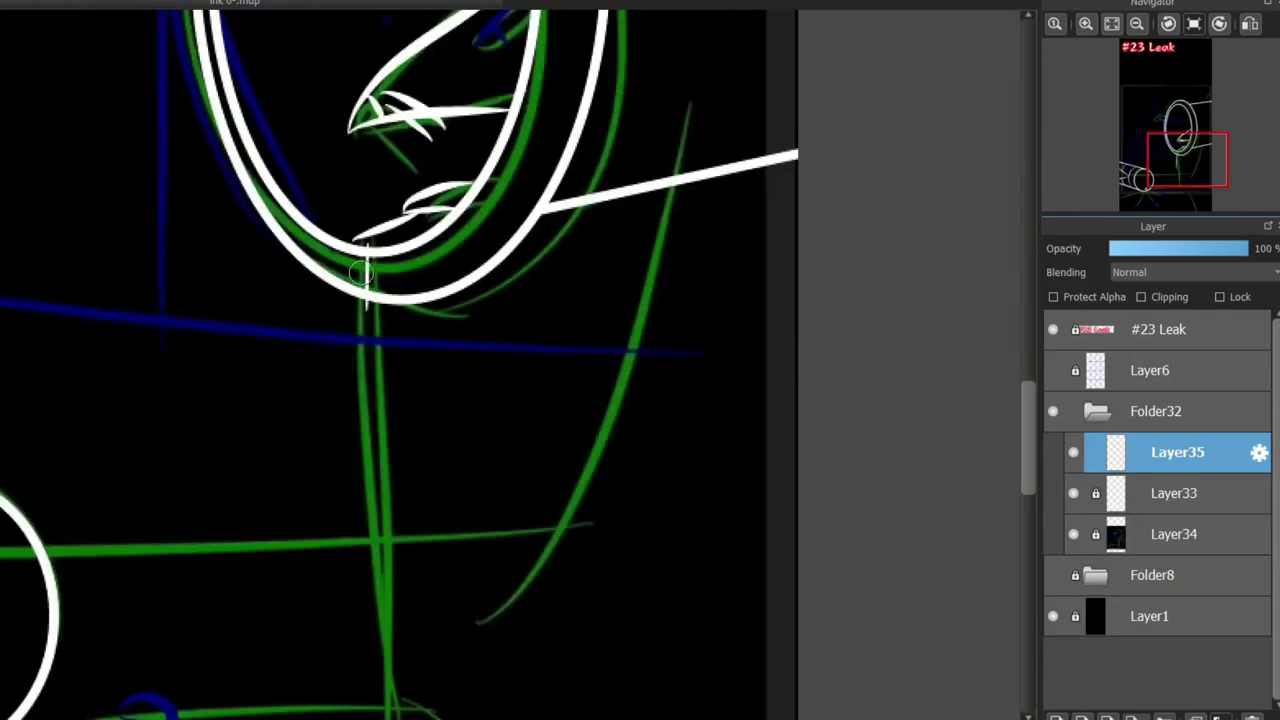
scroll(528, 707, "up", 11)
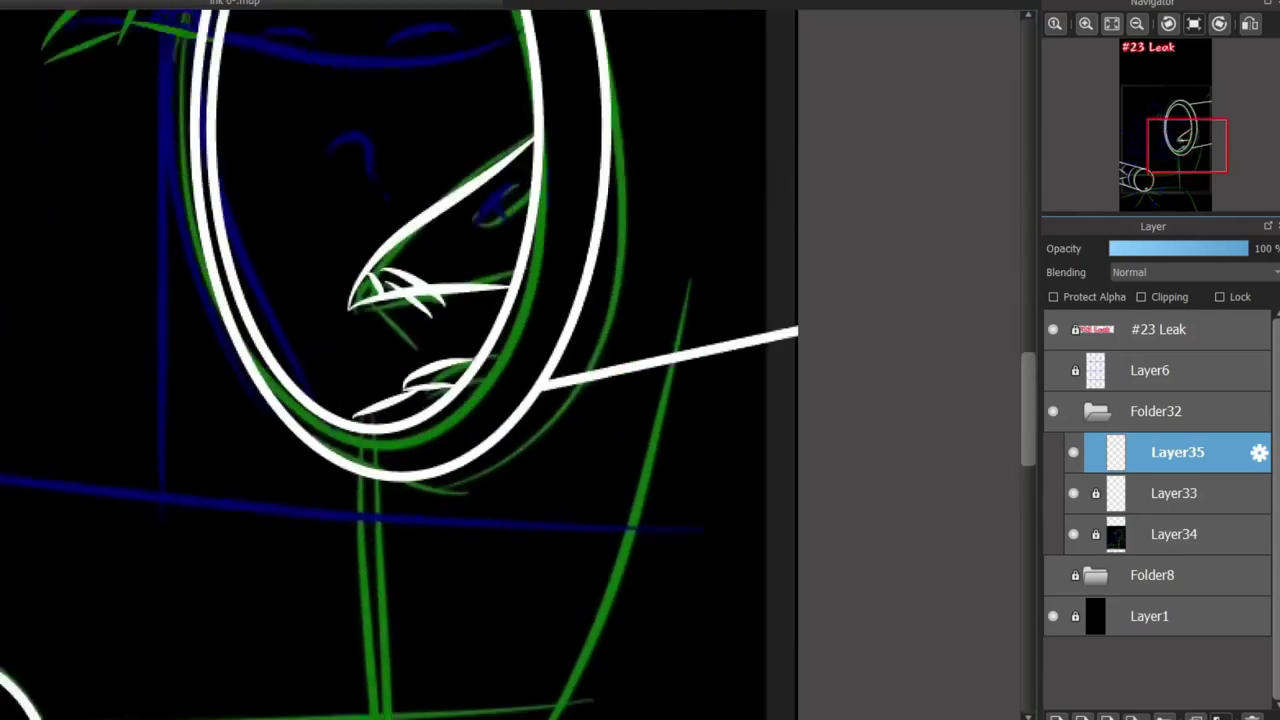
Ink two gently sagging white lines from the arrow-shaped tip across the large pipe's opening to its inner rim.
scroll(343, 458, "left", 2)
scroll(343, 458, "up", 2)
mouse_move(284, 264)
left_mouse_down()
mouse_move(224, 402)
mouse_move(205, 242)
mouse_move(220, 405)
mouse_move(215, 295)
mouse_move(772, 324)
left_mouse_up()
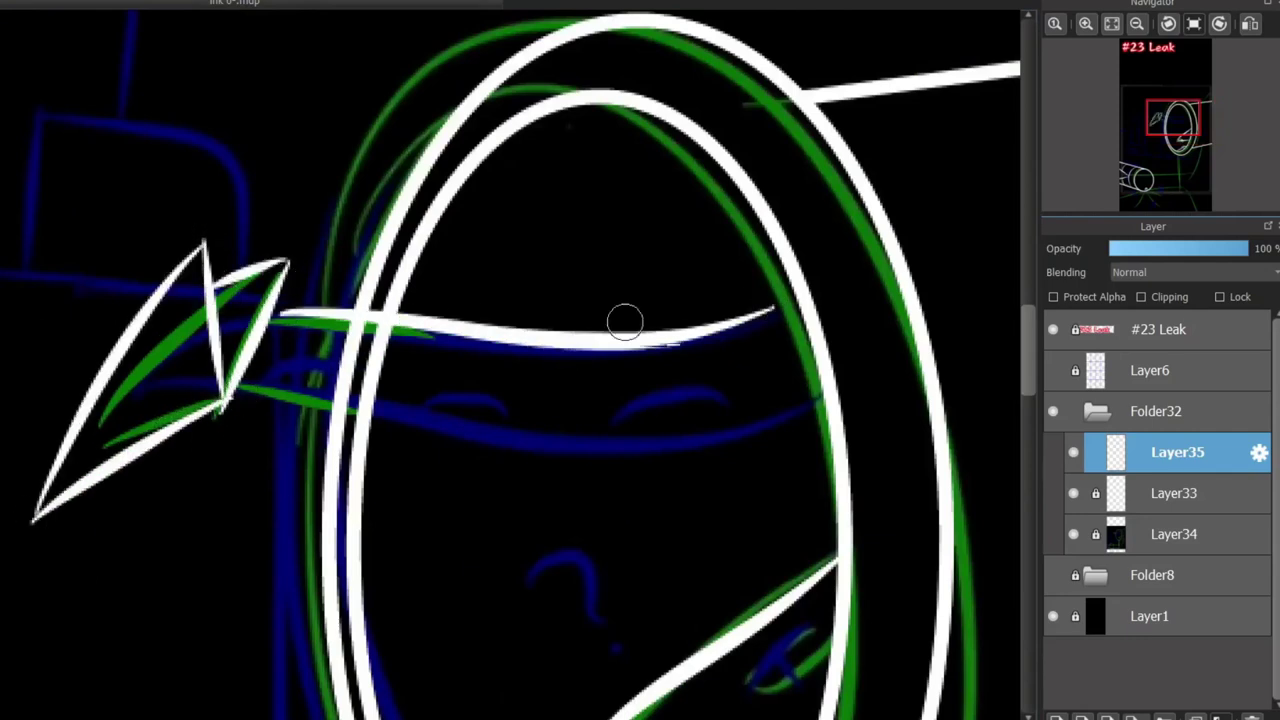
mouse_move(235, 385)
left_mouse_down()
mouse_move(855, 440)
mouse_move(769, 411)
mouse_move(825, 405)
left_mouse_up()
key("ctrl+z")
Duplicate the pipe ink layer and erase the large pipe's rim between the two lines of the arrow-tipped limb.
left_click(1178, 493)
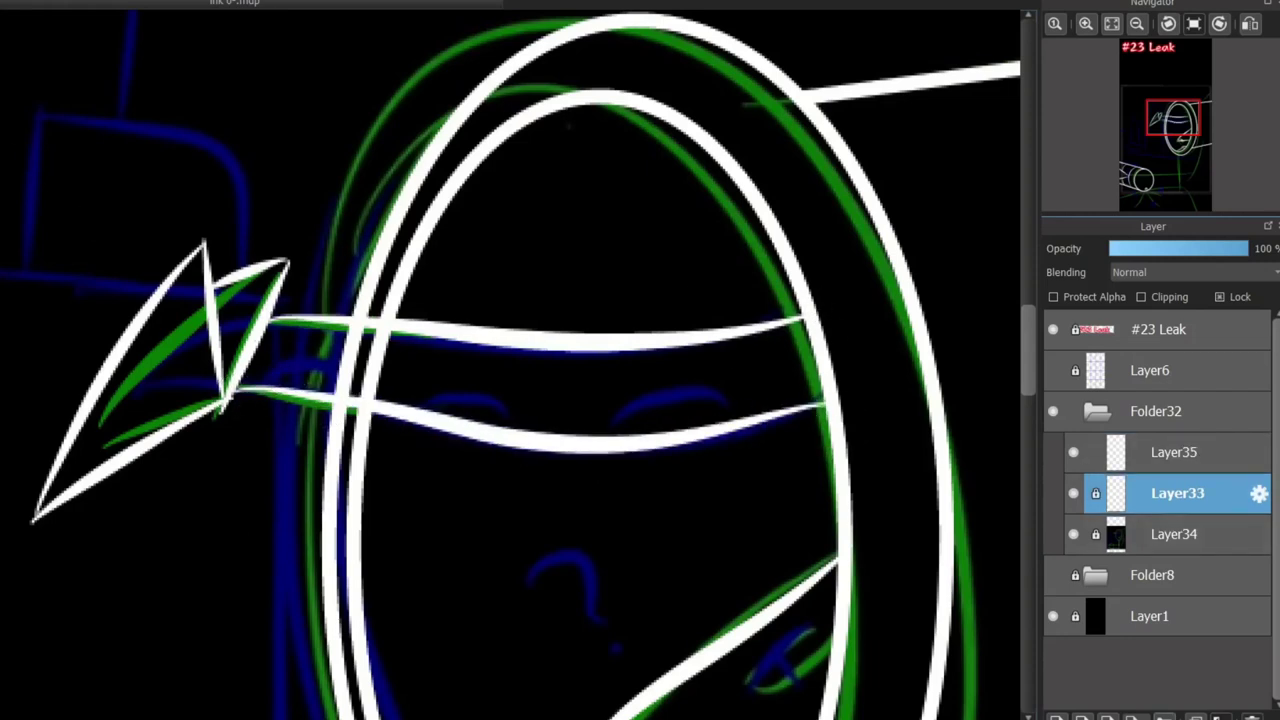
left_click(1250, 716)
mouse_move(340, 382)
left_mouse_down()
mouse_move(389, 398)
mouse_move(373, 386)
mouse_move(414, 381)
mouse_move(385, 345)
left_mouse_up()
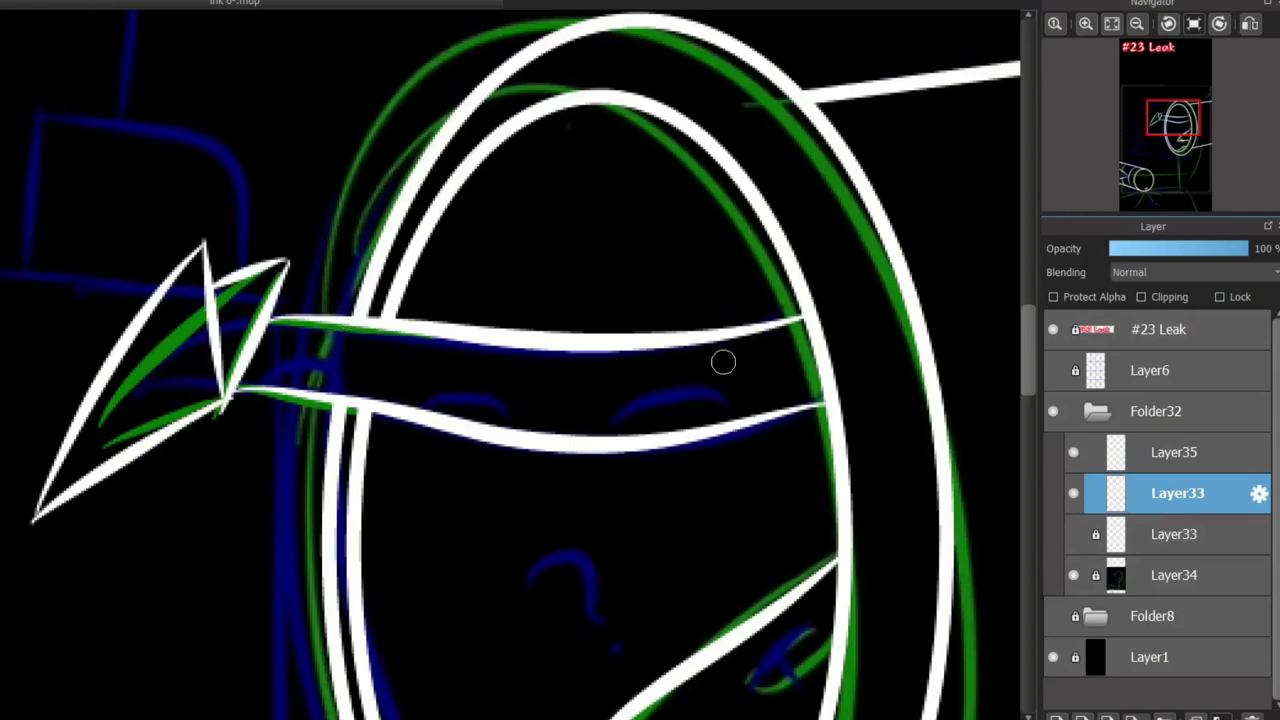
left_click_drag(1008, 383, 1199, 305)
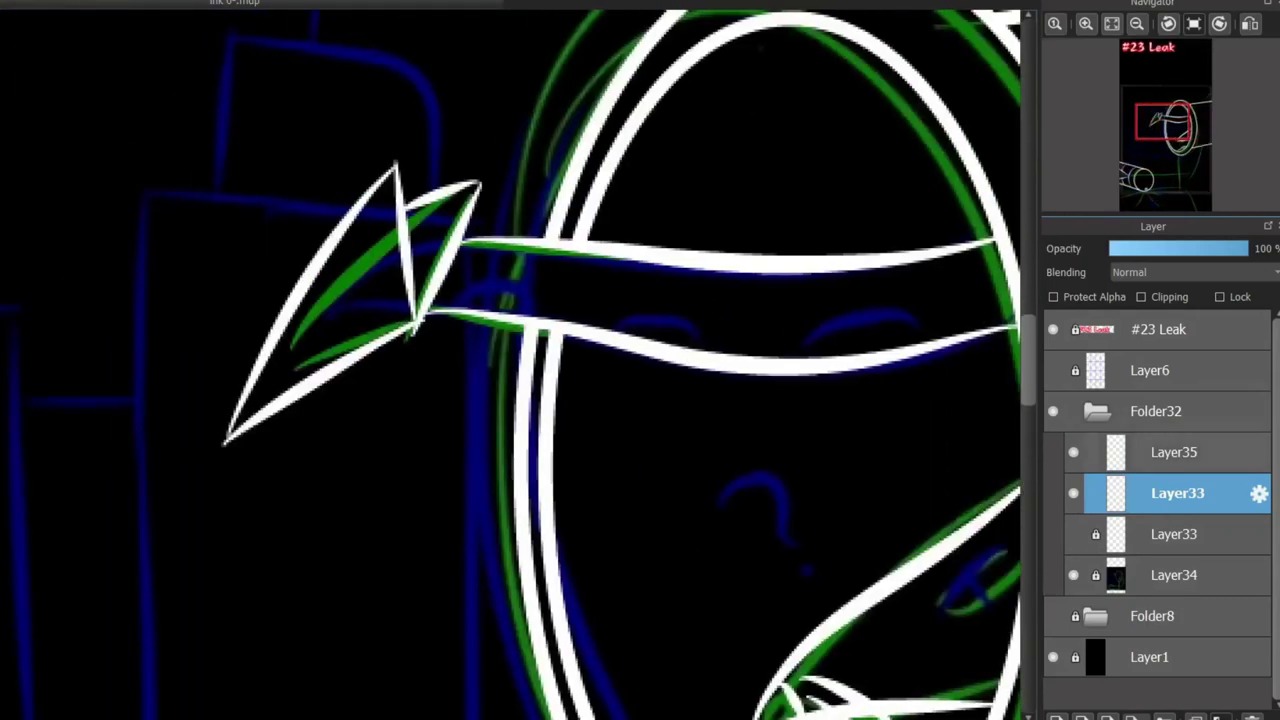
On Layer35, draw a long white curve from the canvas edge above the large pipe, across its body and down below it.
left_click(1177, 452)
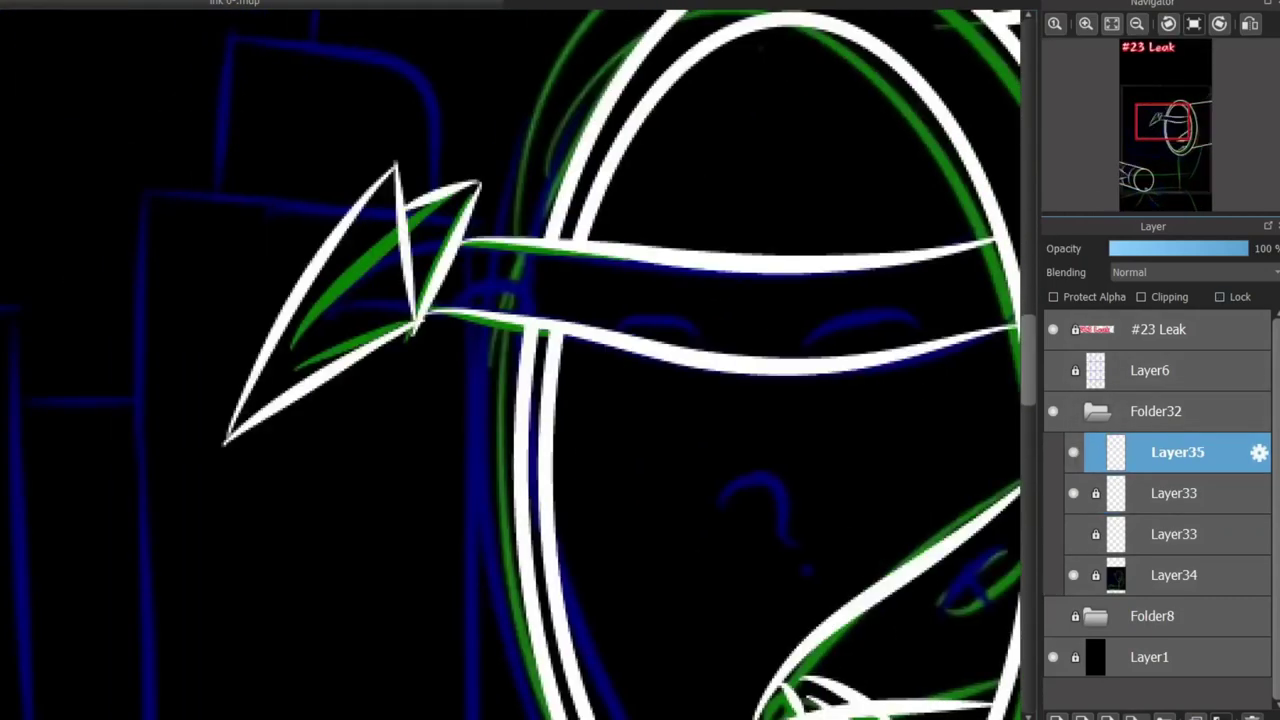
scroll(408, 651, "down", 5)
scroll(364, 479, "up", 3)
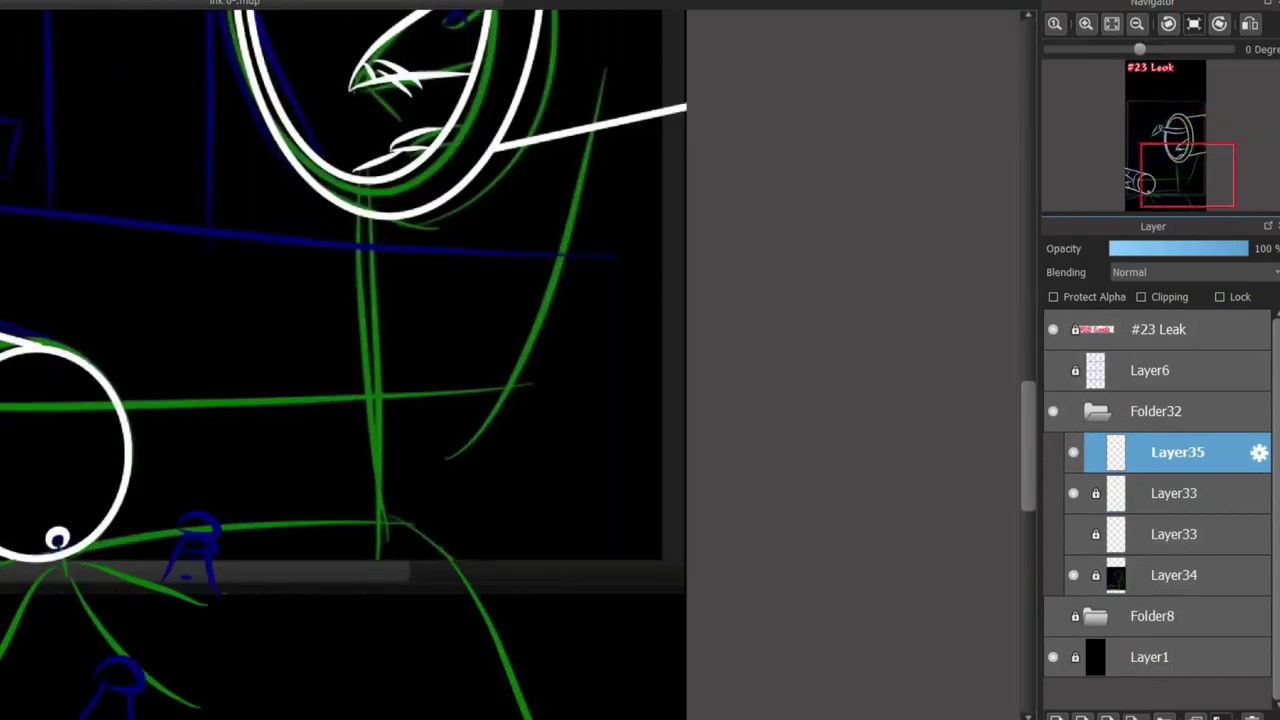
scroll(645, 306, "up", 2)
scroll(645, 306, "down", 3)
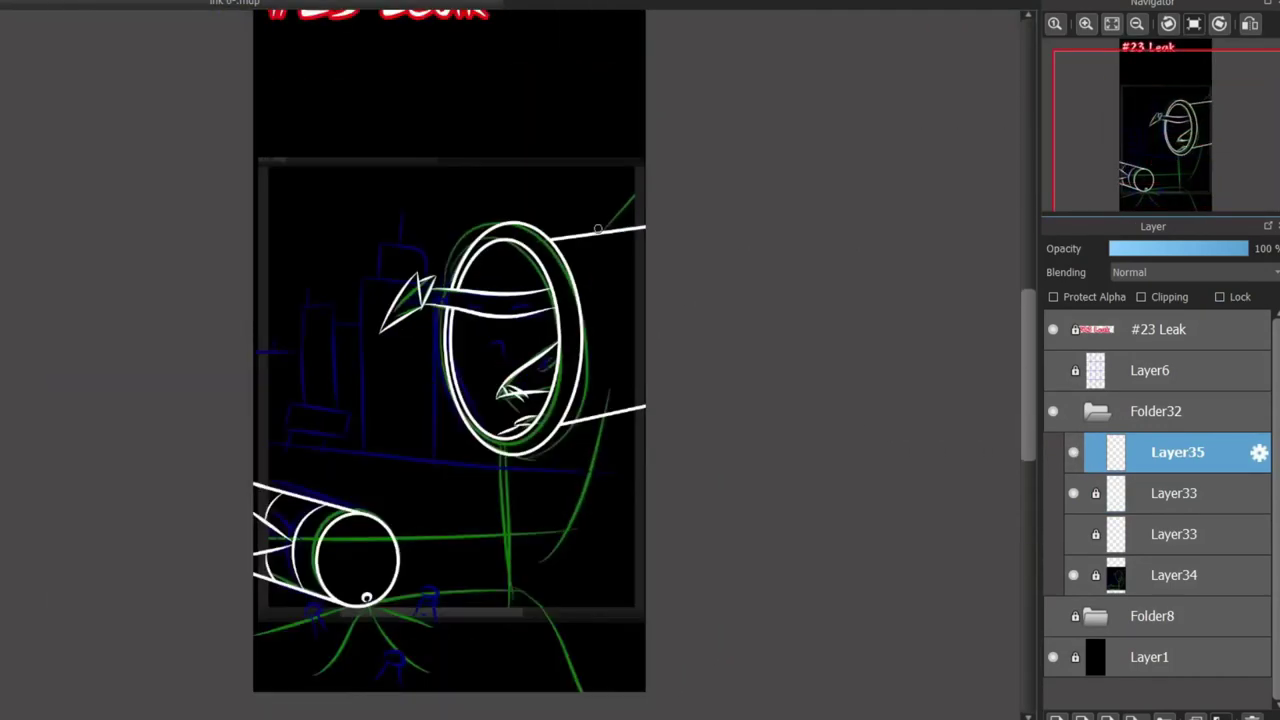
left_click_drag(642, 212, 533, 560)
key("ctrl+z")
key("ctrl+z")
left_click_drag(642, 212, 533, 560)
key("ctrl+z")
Remove the section of the long curve that crosses the large pipe's body.
scroll(606, 277, "up", 3)
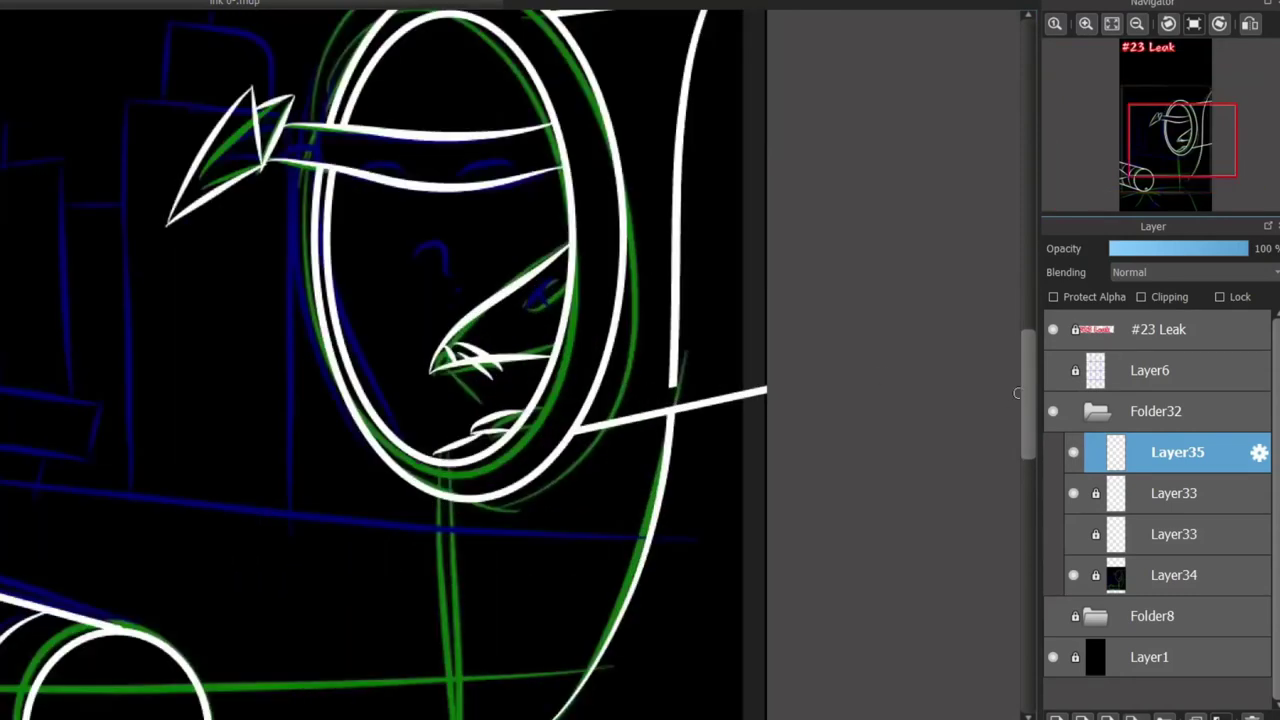
scroll(1017, 393, "up", 3)
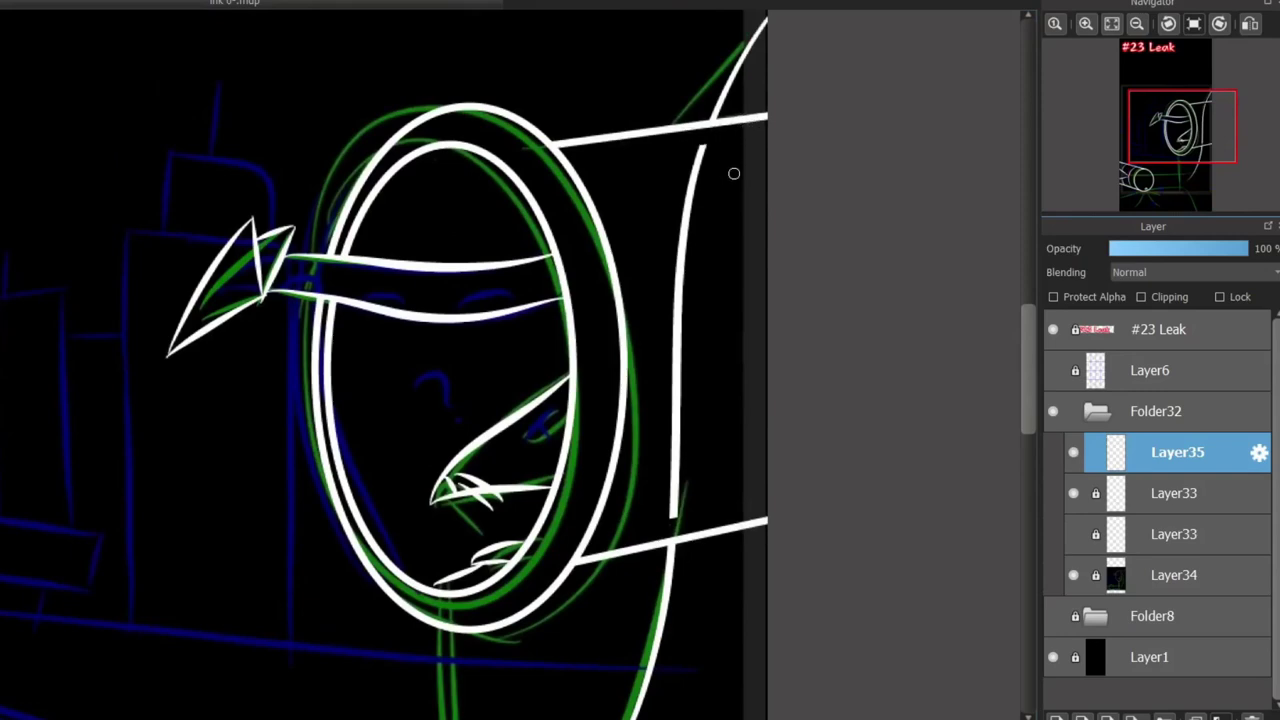
left_click_drag(724, 134, 640, 530)
key("Delete")
key("ctrl+d")
scroll(384, 360, "down", 5)
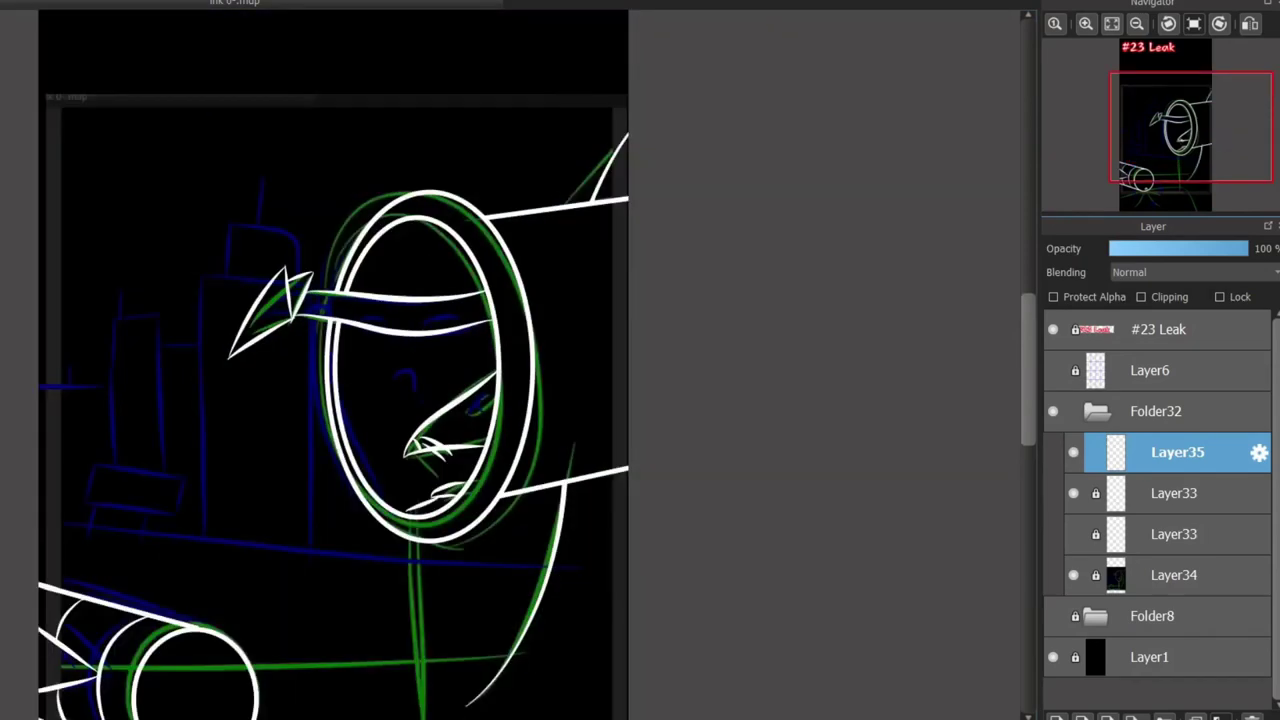
Add a new layer above Layer35 and ink the ground line from the canvas edge above the small pipe to the long curve.
scroll(282, 553, "up", 4)
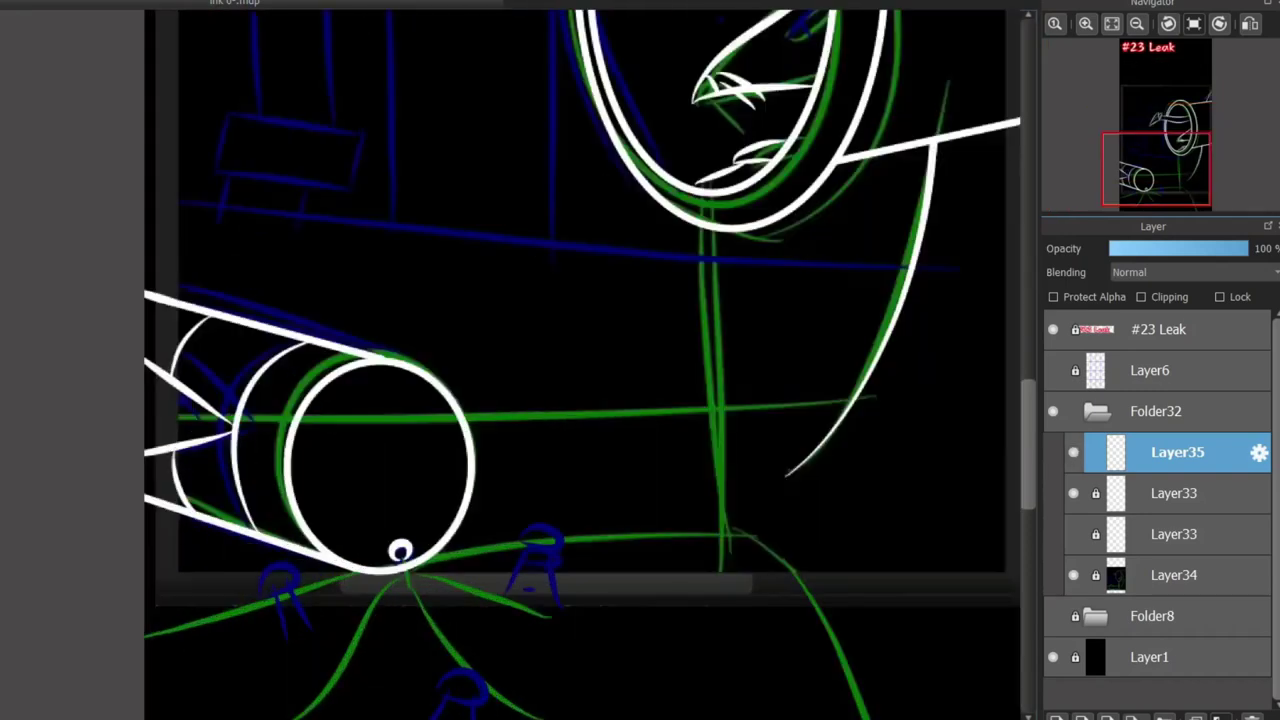
scroll(400, 551, "up", 5)
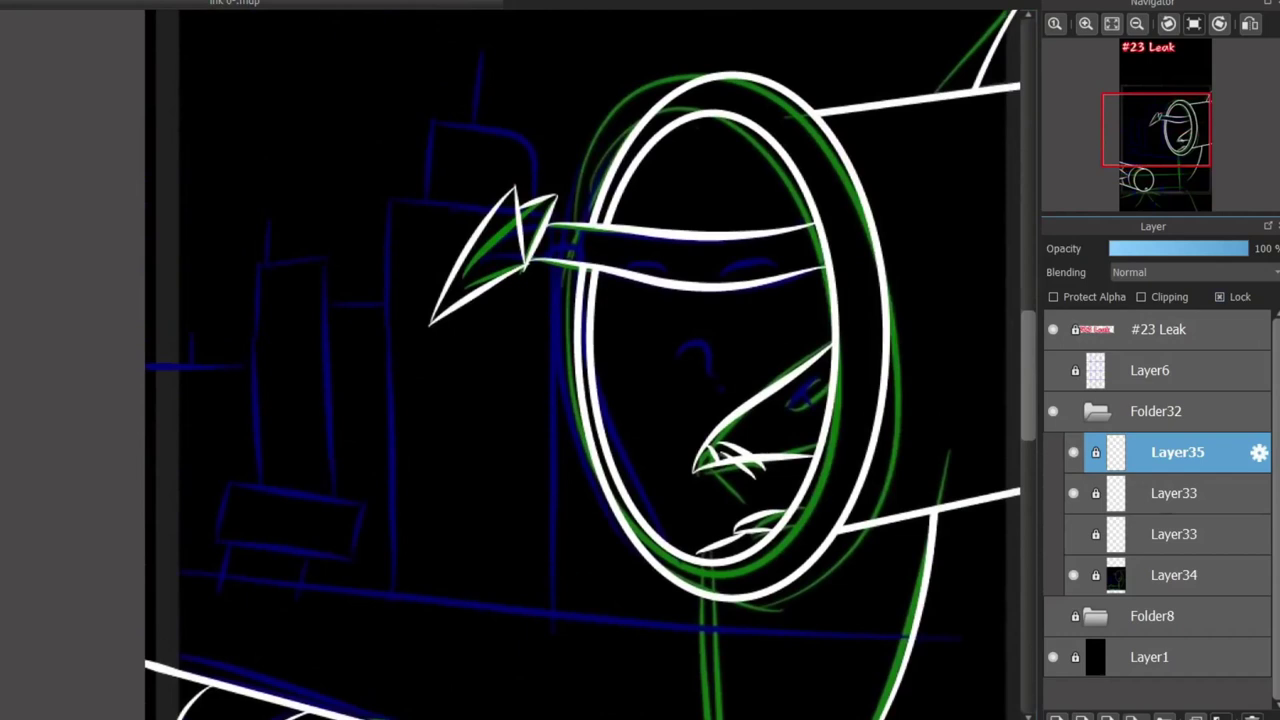
scroll(466, 640, "down", 3)
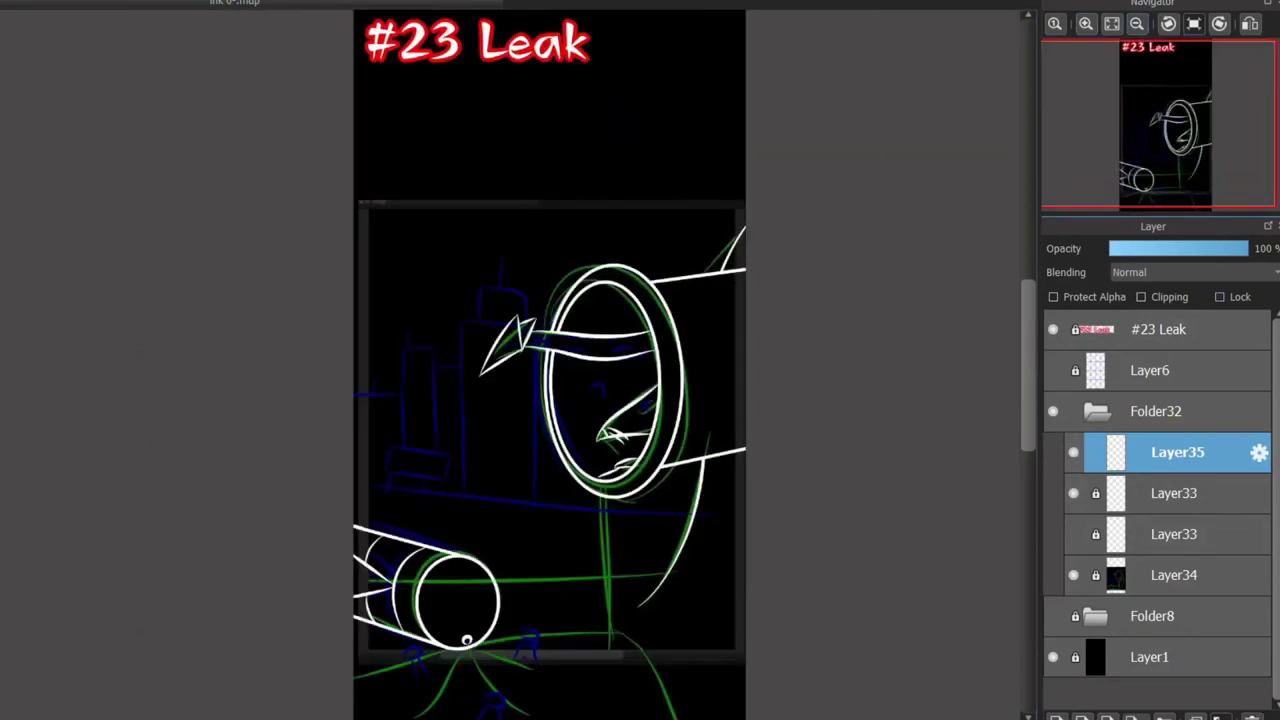
key("ctrl+shift+n")
scroll(428, 693, "up", 3)
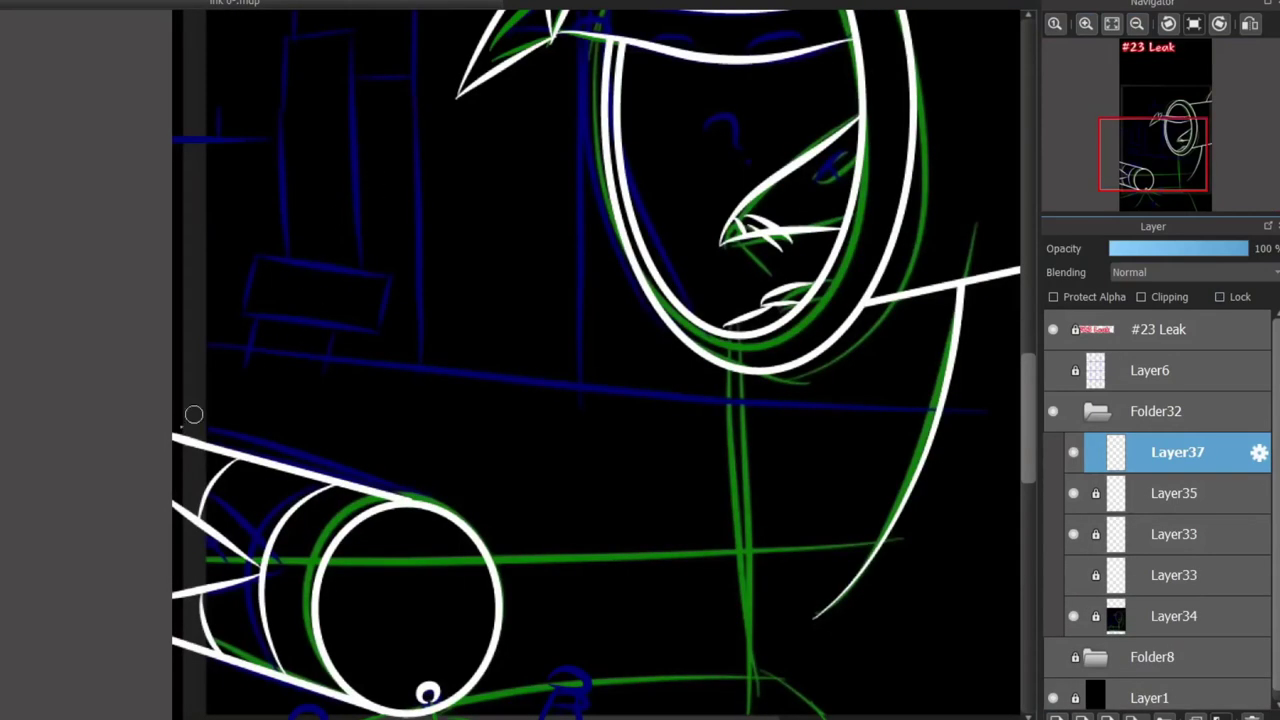
left_click_drag(935, 410, 174, 360)
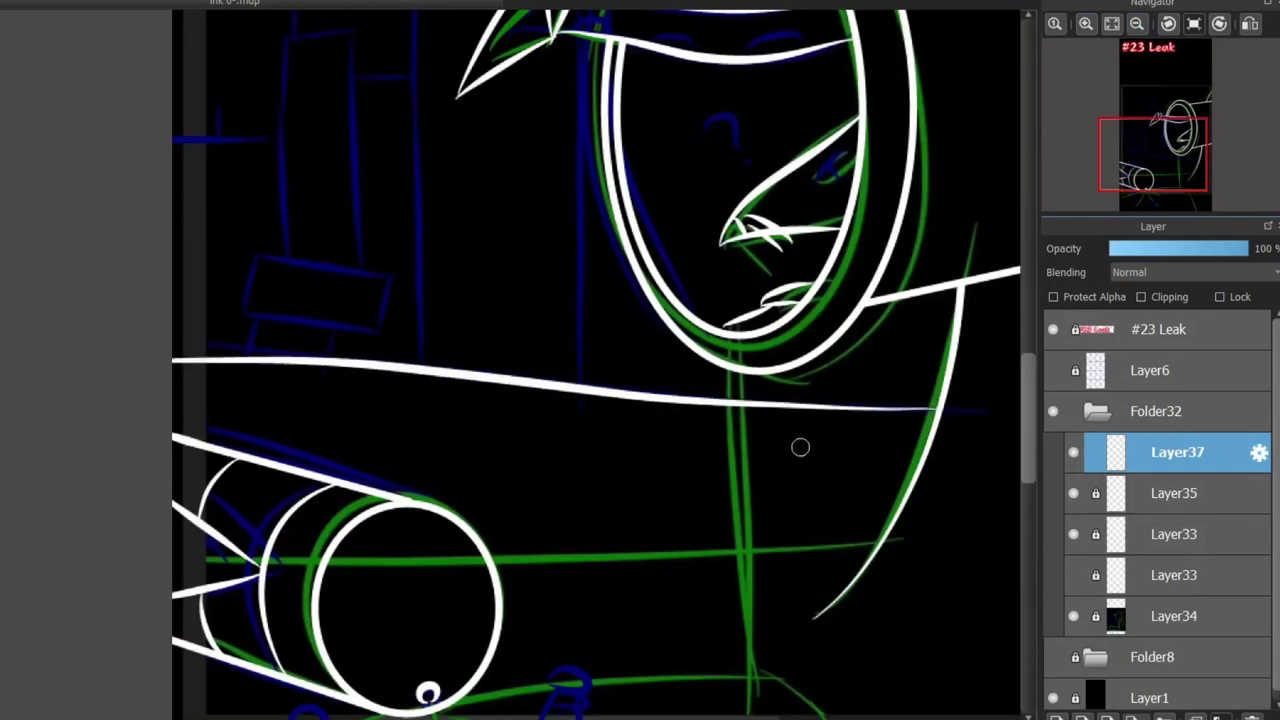
key("ctrl+z")
left_click_drag(938, 410, 172, 330)
Ink a small rounded box standing on two short legs over the ground line above the small pipe.
scroll(314, 374, "up", 2)
left_click_drag(257, 360, 259, 292)
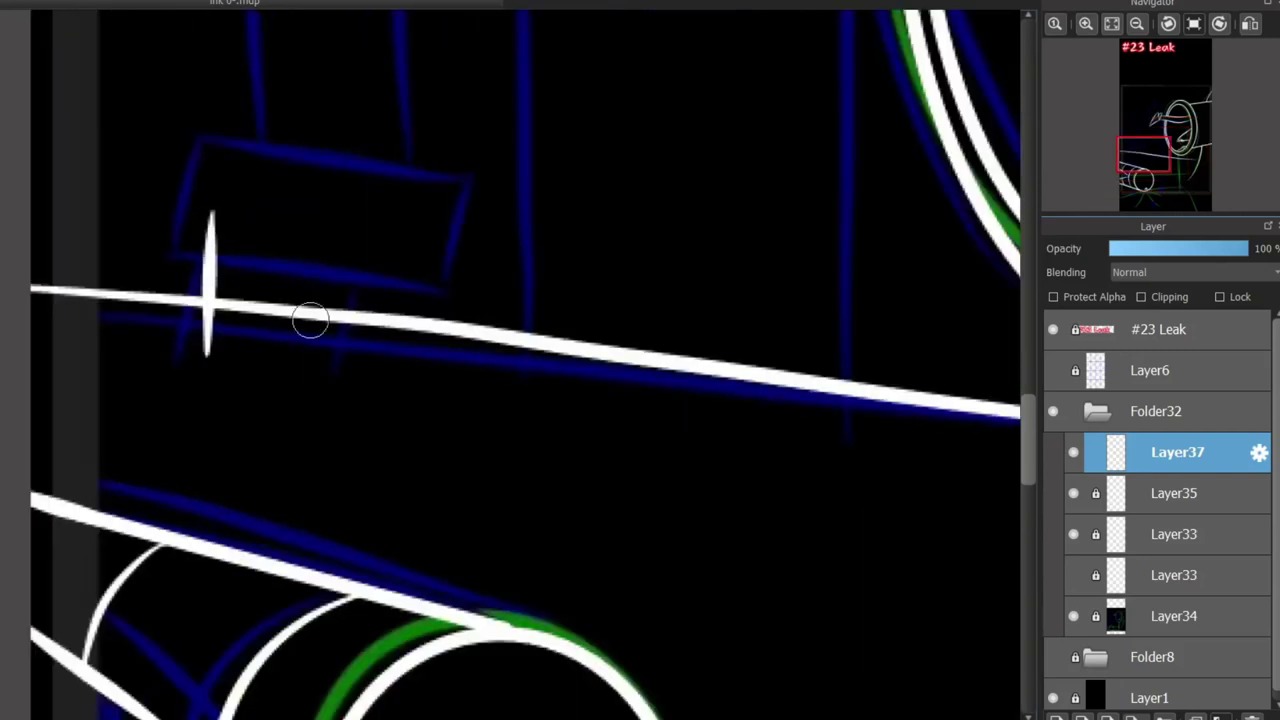
key("ctrl+z")
left_click_drag(206, 218, 180, 352)
left_click_drag(357, 236, 338, 365)
key("ctrl+z")
mouse_move(172, 212)
left_mouse_down()
mouse_move(442, 207)
mouse_move(460, 160)
left_mouse_up()
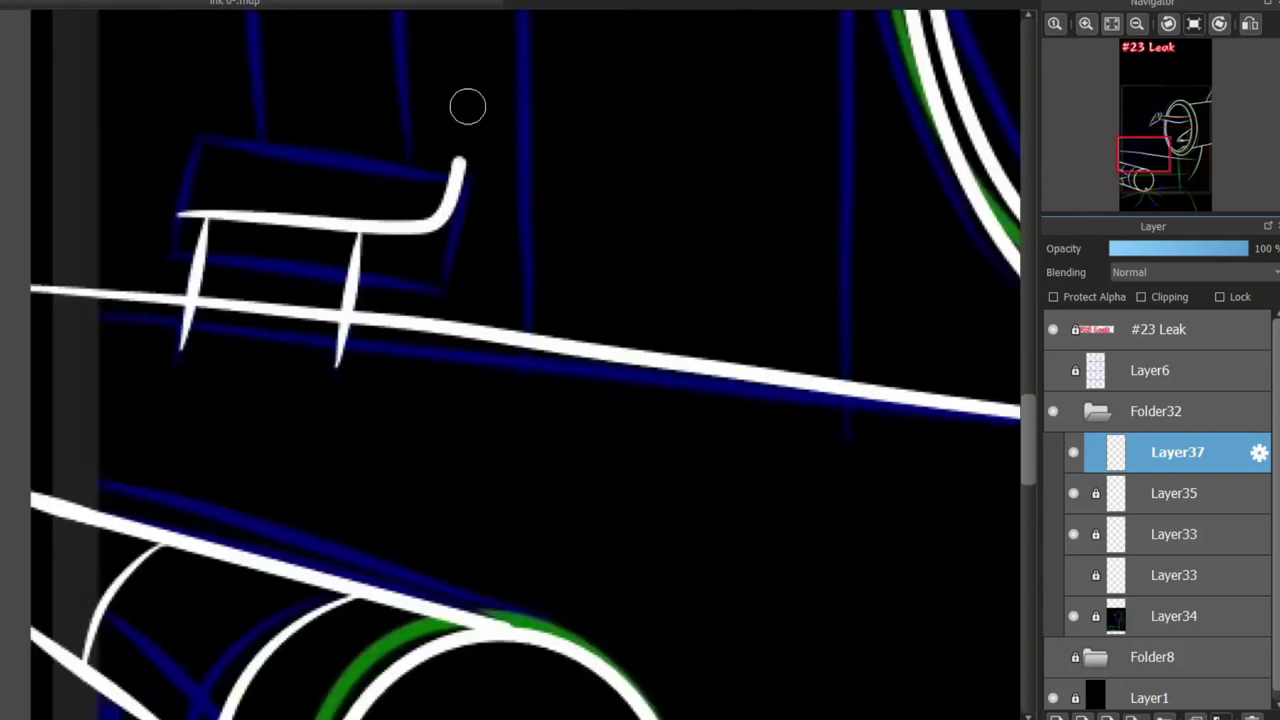
key("ctrl+z")
mouse_move(467, 107)
left_mouse_down()
mouse_move(183, 114)
mouse_move(458, 78)
left_mouse_up()
scroll(400, 280, "down", 3)
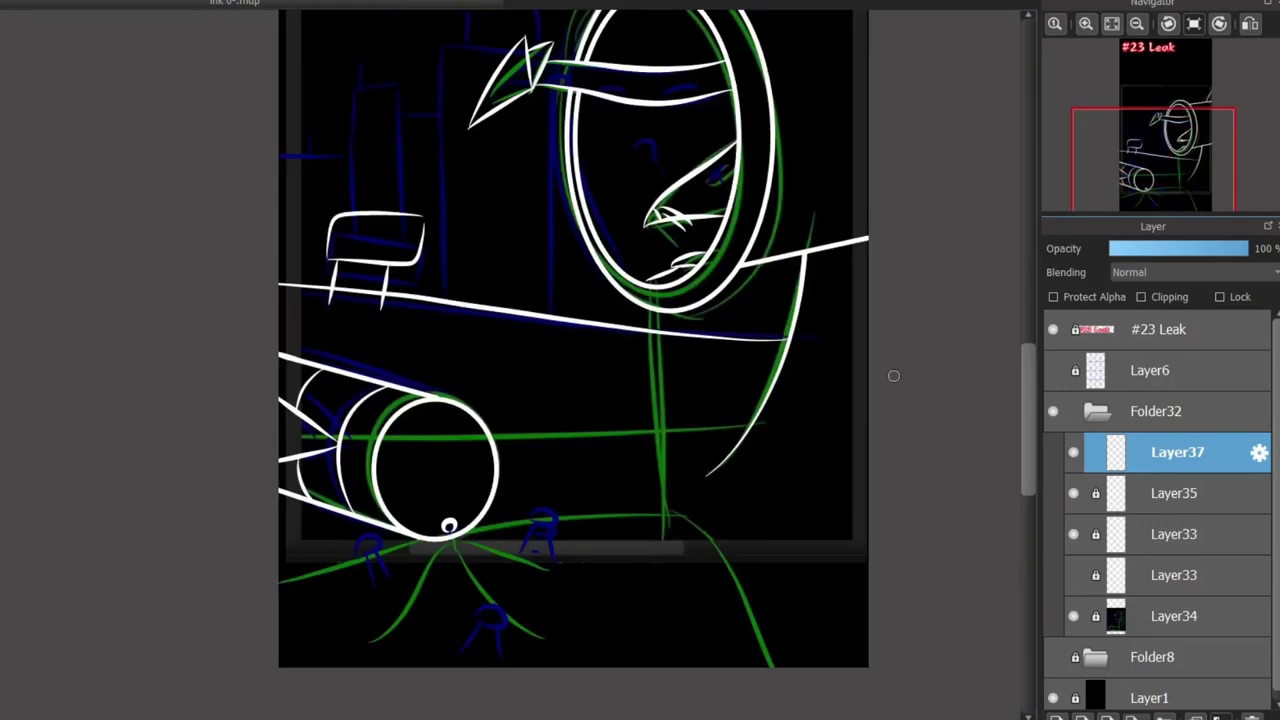
Ink the narrow tower above the rounded box, with its antenna and horizontal connecting lines on both sides.
scroll(1016, 365, "up", 3)
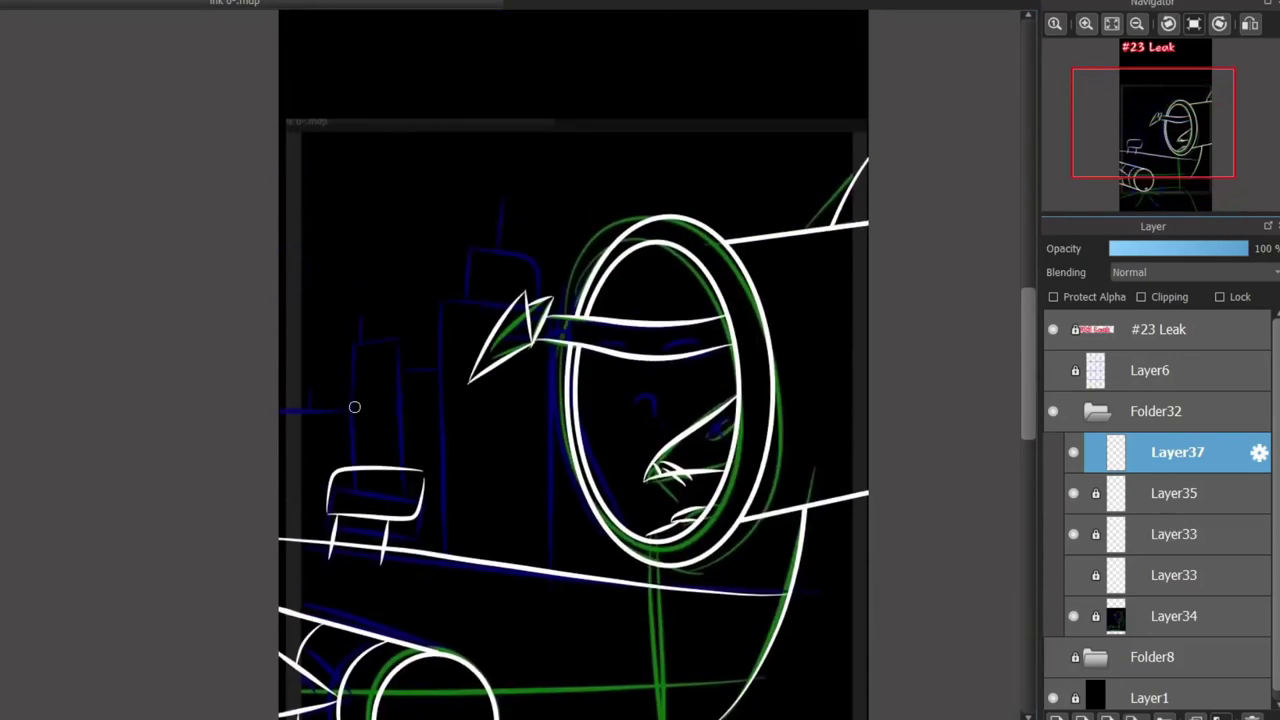
scroll(355, 407, "up", 2)
mouse_move(365, 515)
left_mouse_down()
mouse_move(357, 278)
mouse_move(460, 474)
mouse_move(455, 522)
left_mouse_up()
left_click_drag(352, 410, 191, 403)
left_click_drag(314, 352, 307, 400)
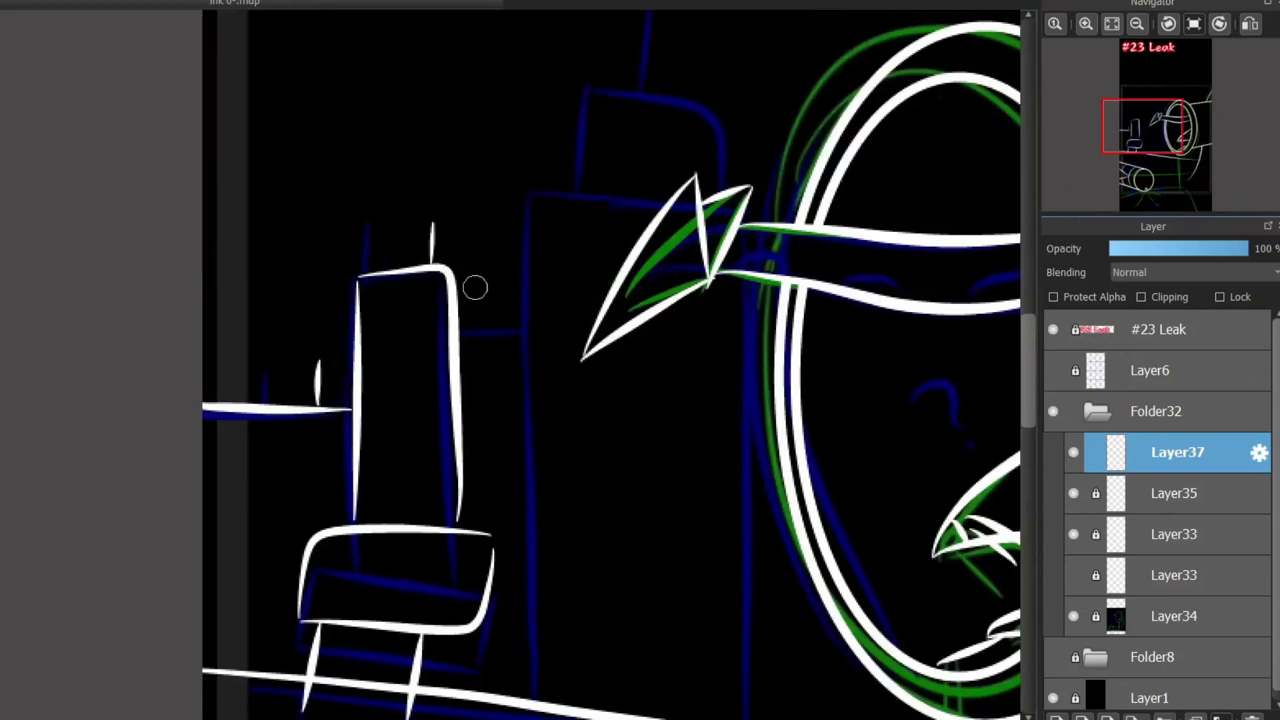
left_click_drag(456, 307, 528, 299)
Ink the tall building beside the large pipe with its rounded top corner, roof line and two vertical sides.
mouse_move(531, 690)
left_mouse_down()
mouse_move(526, 294)
mouse_move(672, 190)
left_mouse_up()
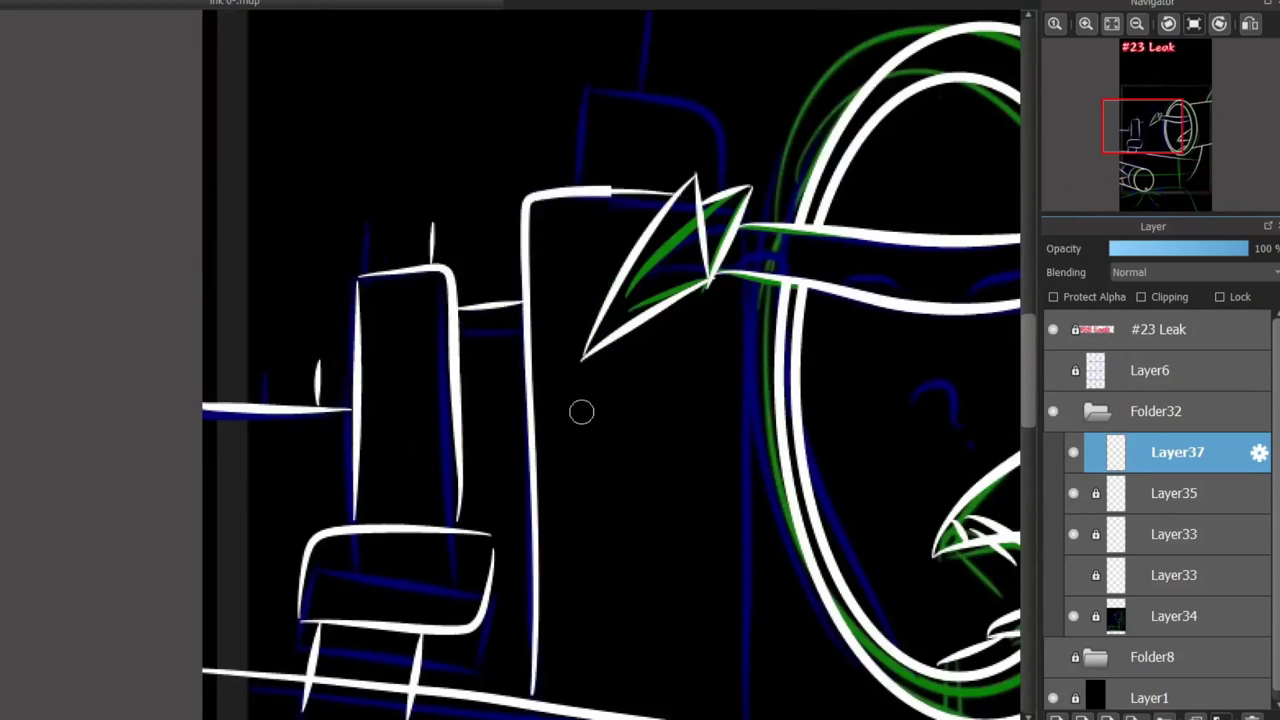
scroll(580, 411, "right", 3)
scroll(1012, 385, "down", 2)
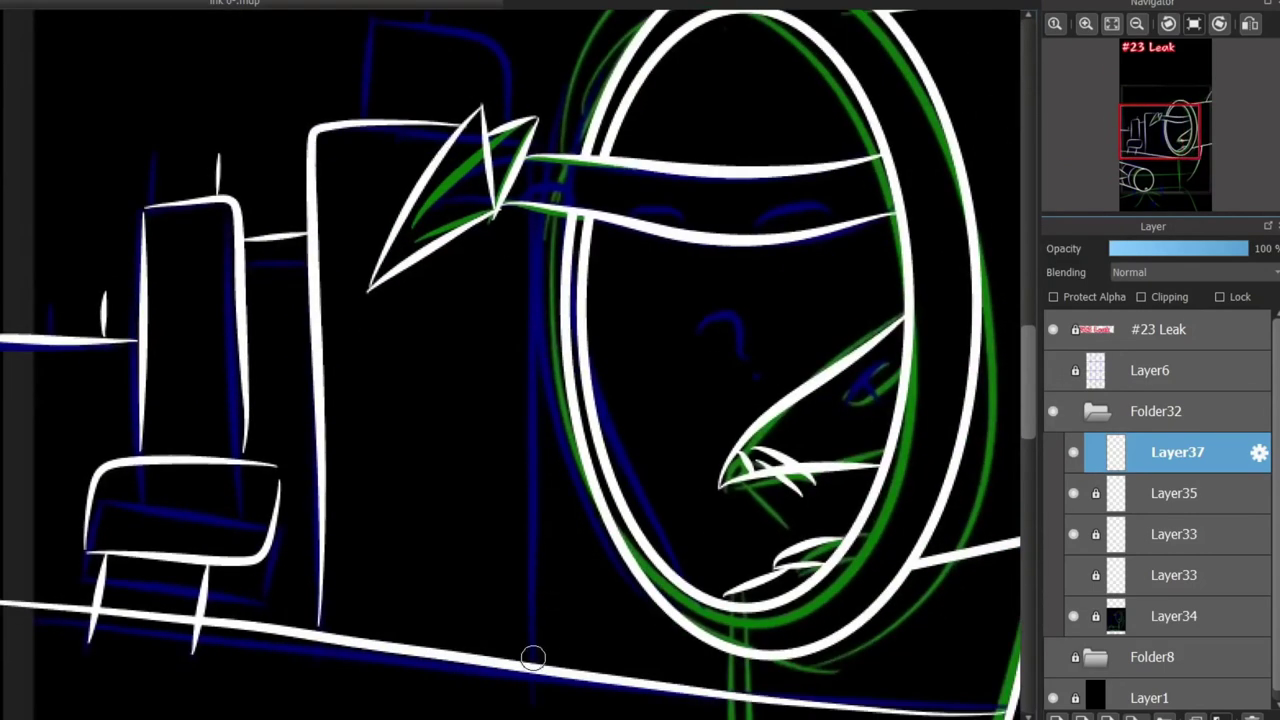
left_click_drag(533, 657, 541, 10)
scroll(866, 300, "up", 2)
scroll(557, 616, "down", 1)
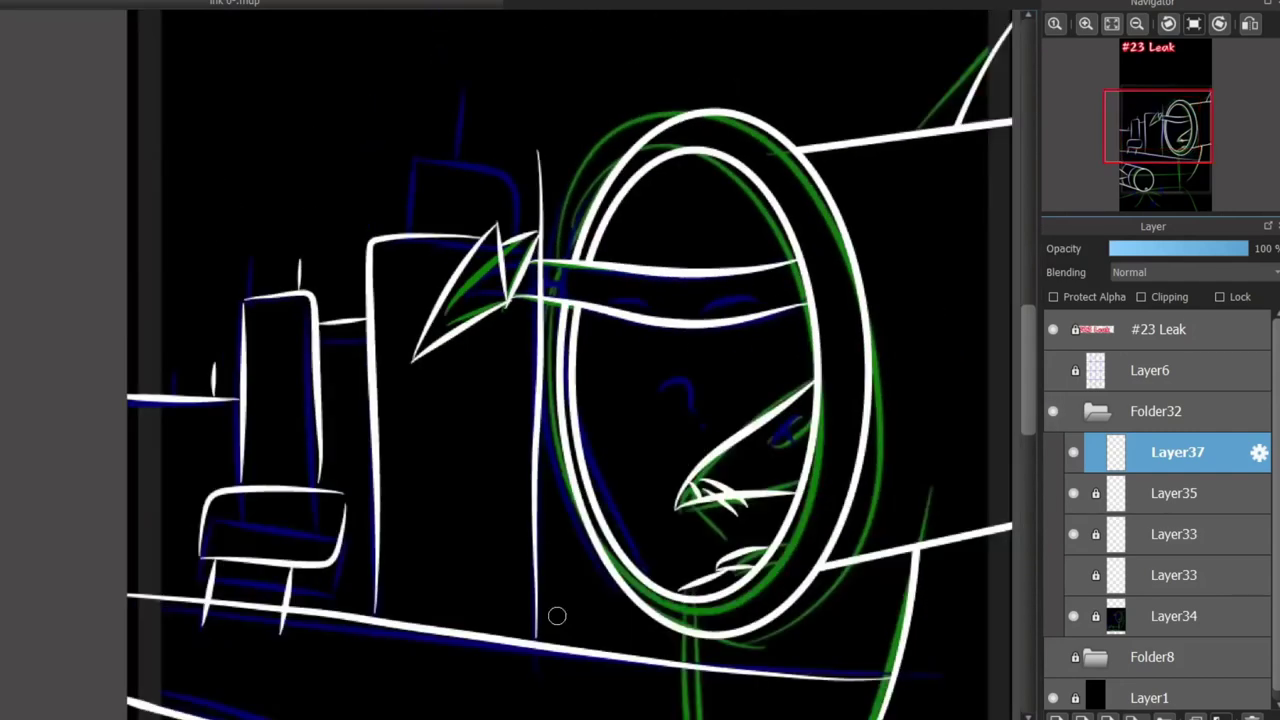
key("ctrl+z")
mouse_move(557, 616)
left_mouse_down()
mouse_move(540, 126)
mouse_move(540, 626)
mouse_move(524, 160)
left_mouse_up()
key("ctrl+z")
key("ctrl+z")
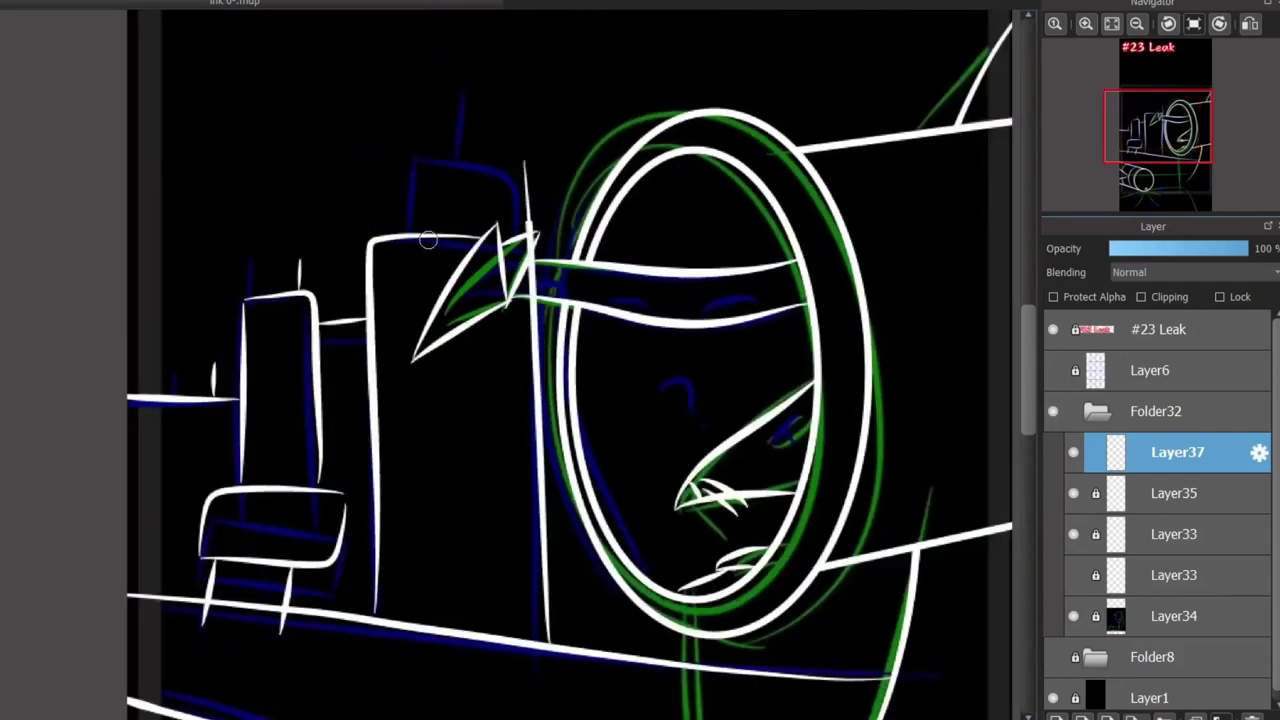
Ink a small block with an antenna on the tall building's roof and erase the building's side where it crosses the arrow-tipped limb.
left_click_drag(452, 228, 522, 160)
key("ctrl+z")
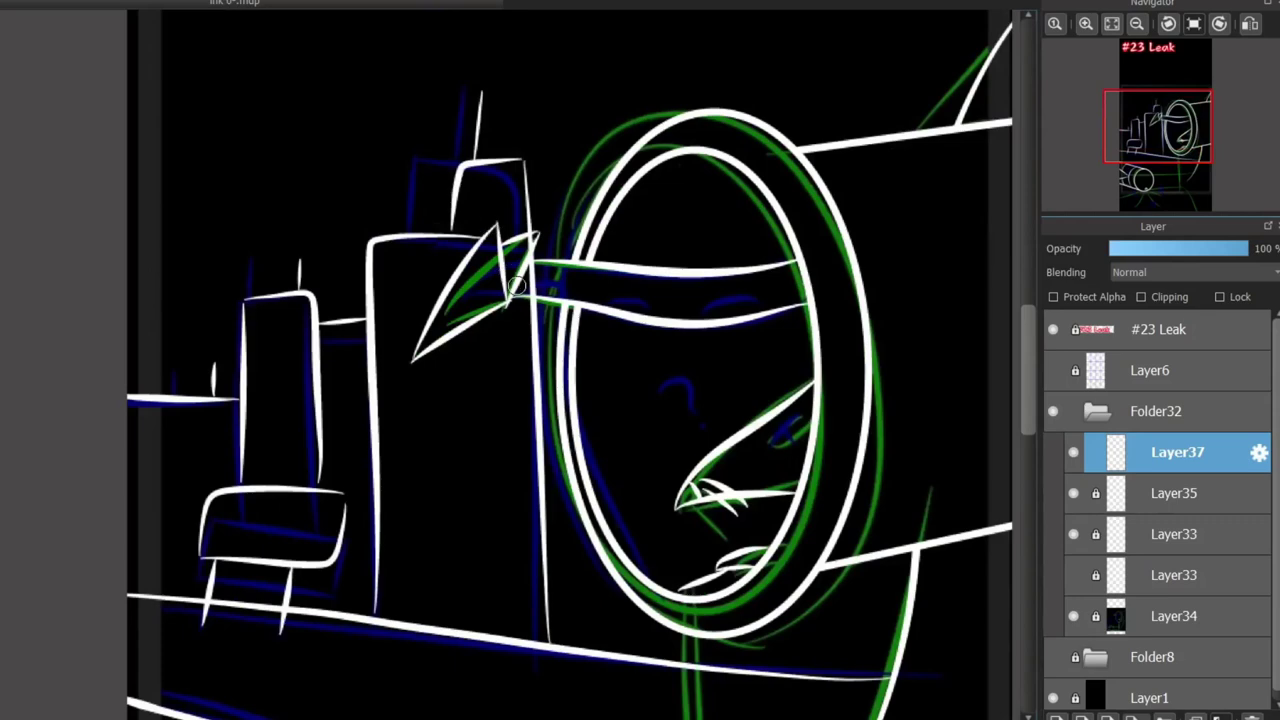
scroll(516, 286, "up", 3)
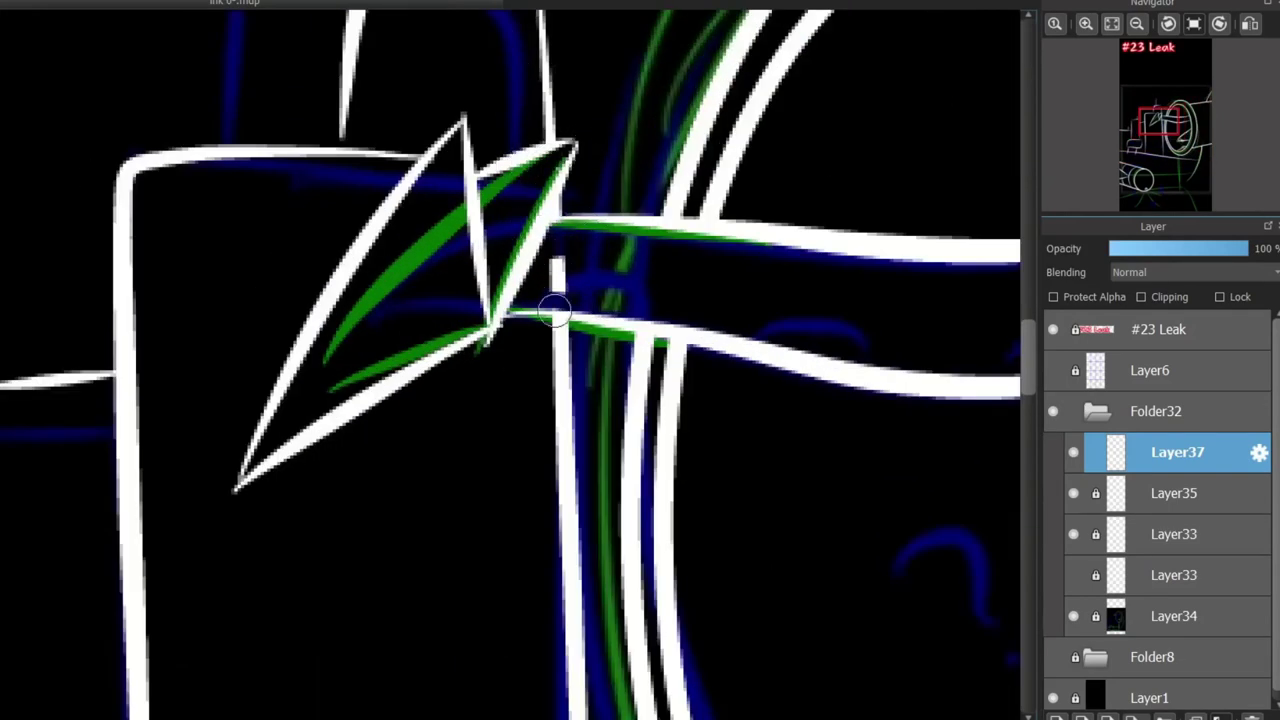
scroll(566, 260, "down", 3)
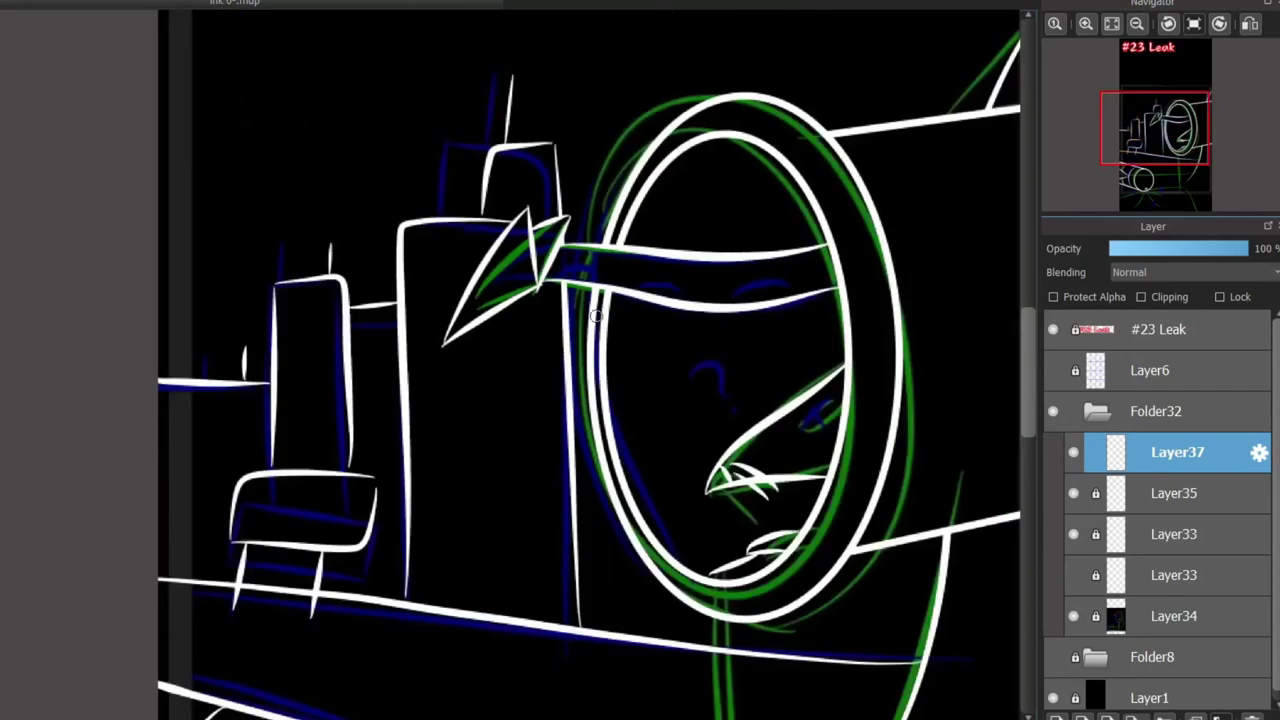
scroll(590, 360, "up", 5)
left_click_drag(177, 88, 137, 274)
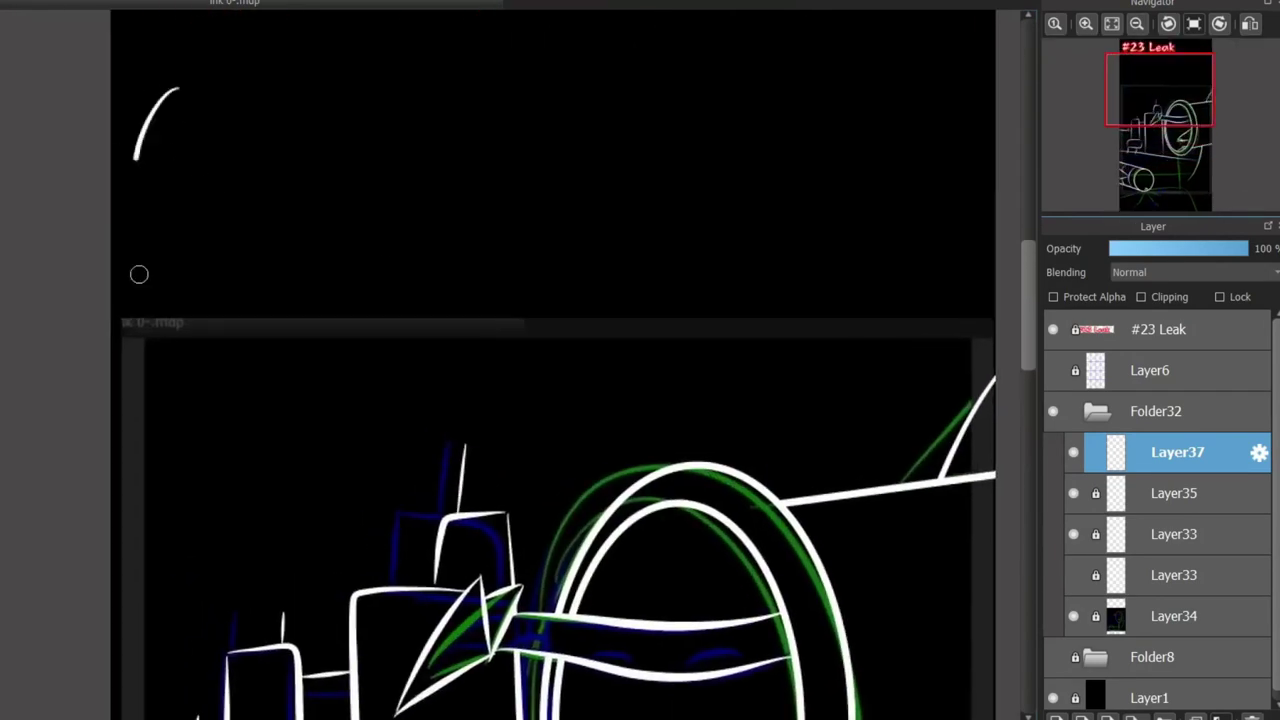
key("ctrl+z")
mouse_move(243, 71)
left_mouse_down()
mouse_move(123, 197)
mouse_move(248, 268)
left_mouse_up()
left_click_drag(190, 113, 248, 268)
key("ctrl+z")
left_click_drag(190, 113, 248, 268)
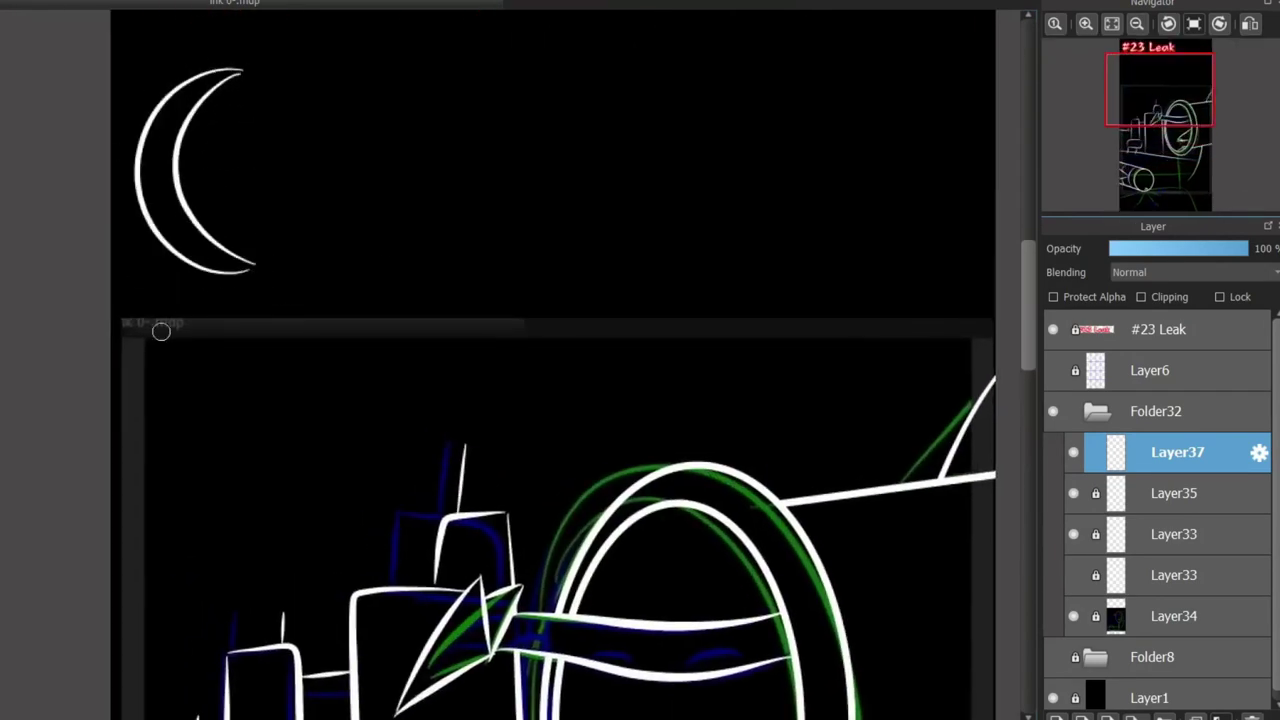
key("ctrl+z")
left_click_drag(177, 123, 248, 268)
key("ctrl+z")
key("ctrl+z")
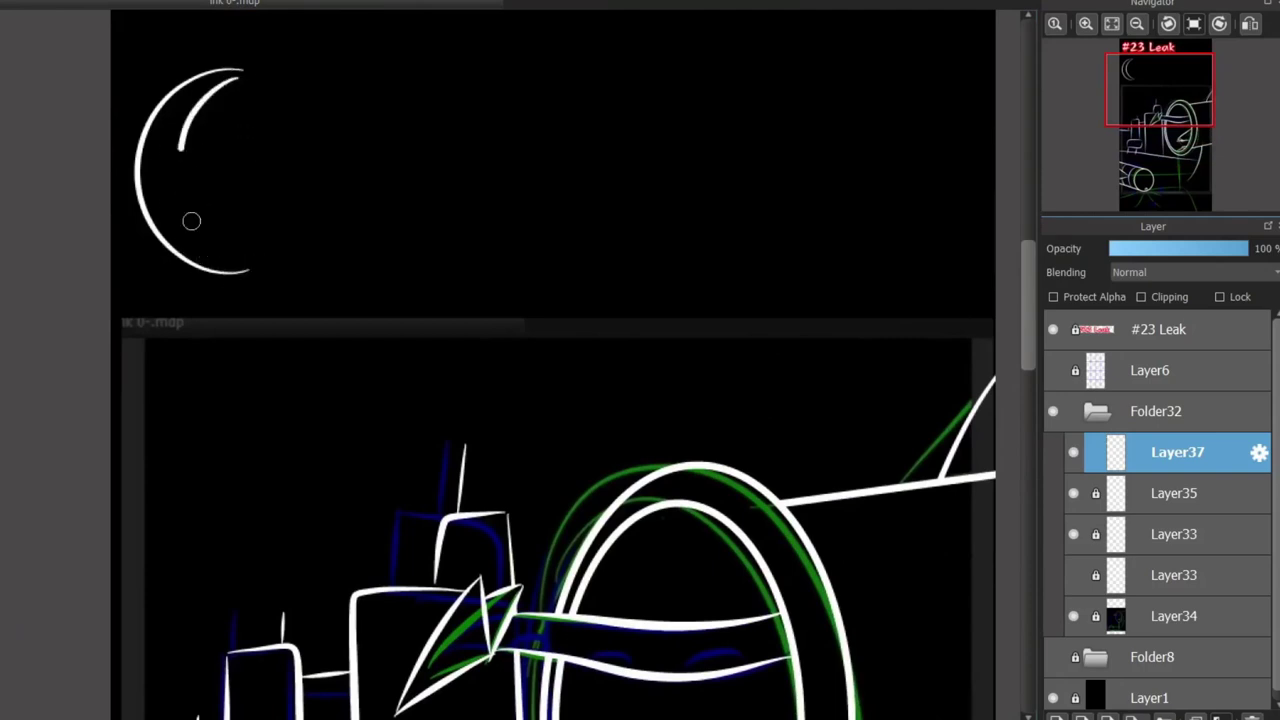
left_click_drag(191, 221, 248, 268)
key("ctrl+z")
left_click_drag(243, 71, 248, 268)
key("ctrl+z")
key("ctrl+z")
Draw a white crescent moon below the "#23 Leak" title and dot small stars across the sky.
mouse_move(270, 85)
left_mouse_down()
mouse_move(227, 254)
mouse_move(287, 218)
left_mouse_up()
left_click_drag(268, 88, 285, 218)
key("ctrl+z")
left_click_drag(262, 92, 286, 216)
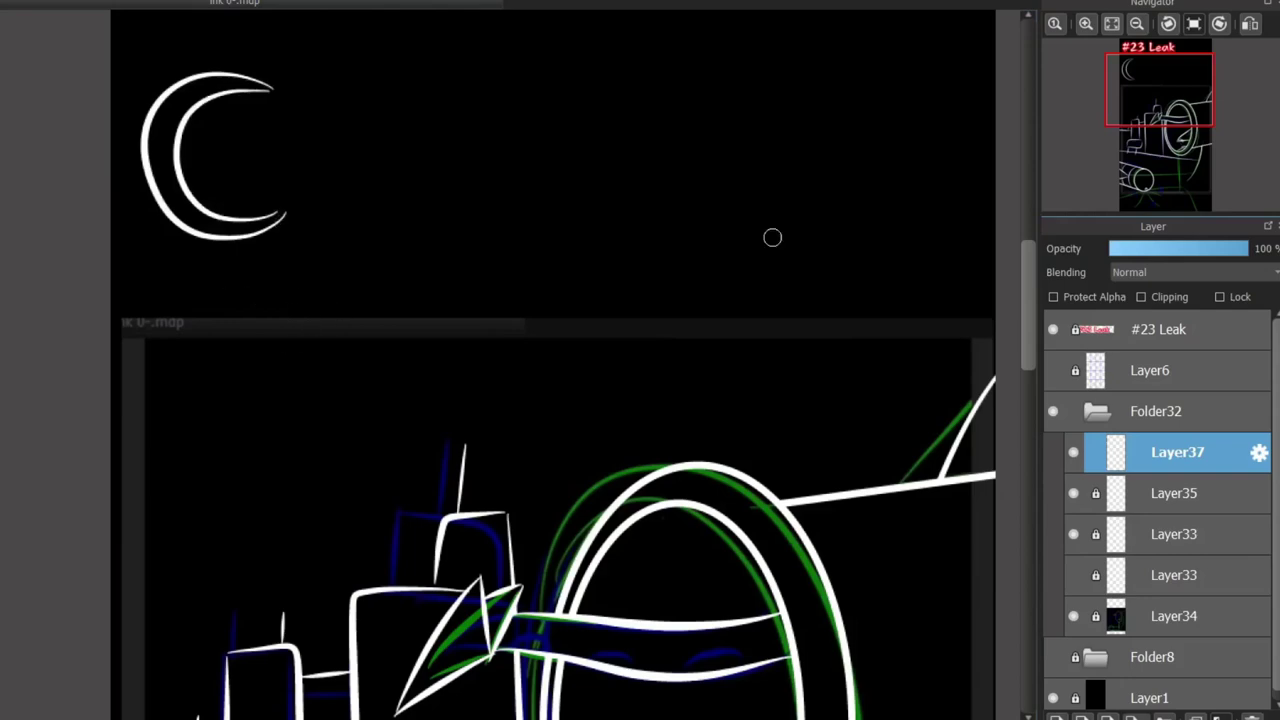
scroll(772, 237, "up", 3)
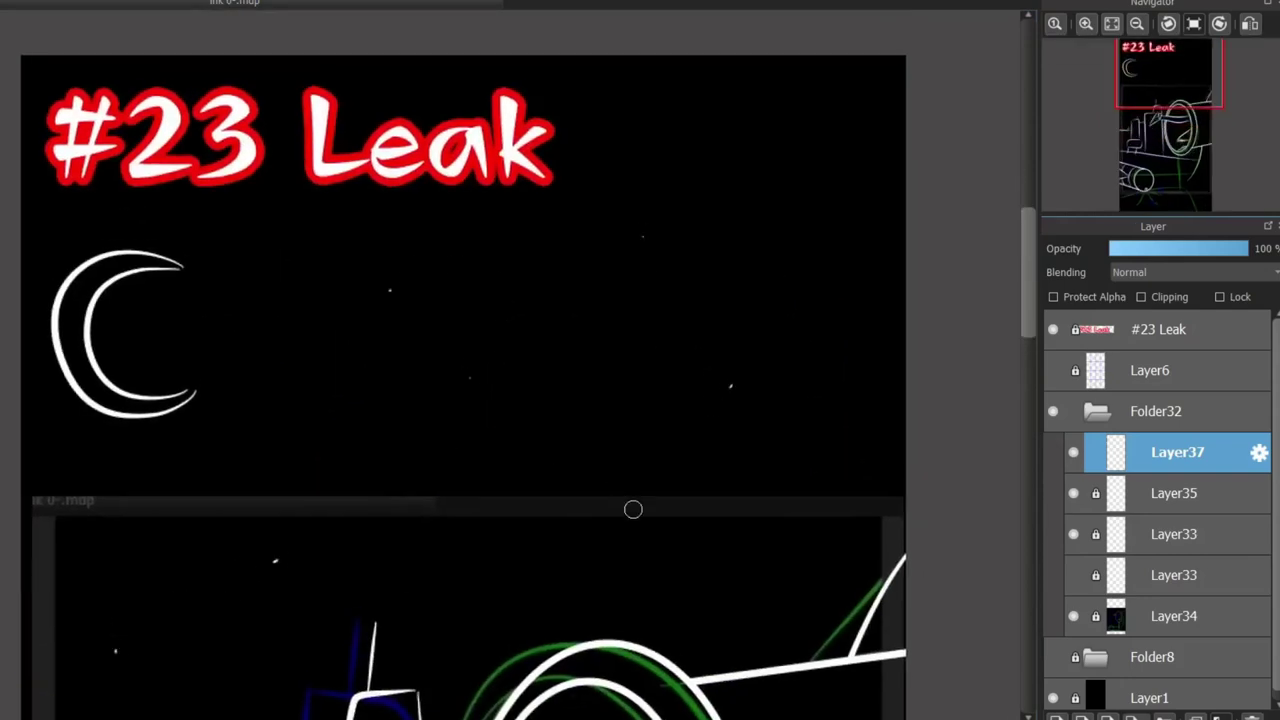
Unlock the white ink layers Layer35 and Layer33, and merge Layer37 and Layer35 down into Layer33.
scroll(766, 317, "down", 10)
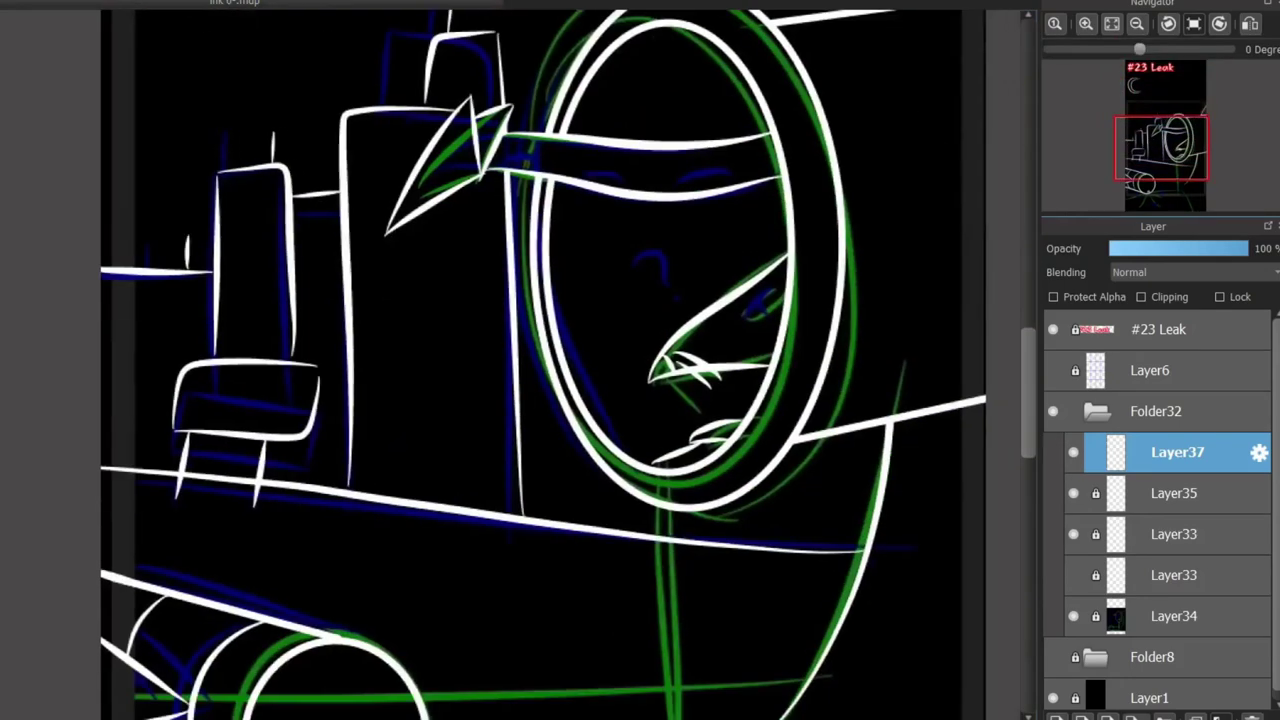
scroll(253, 415, "up", 2)
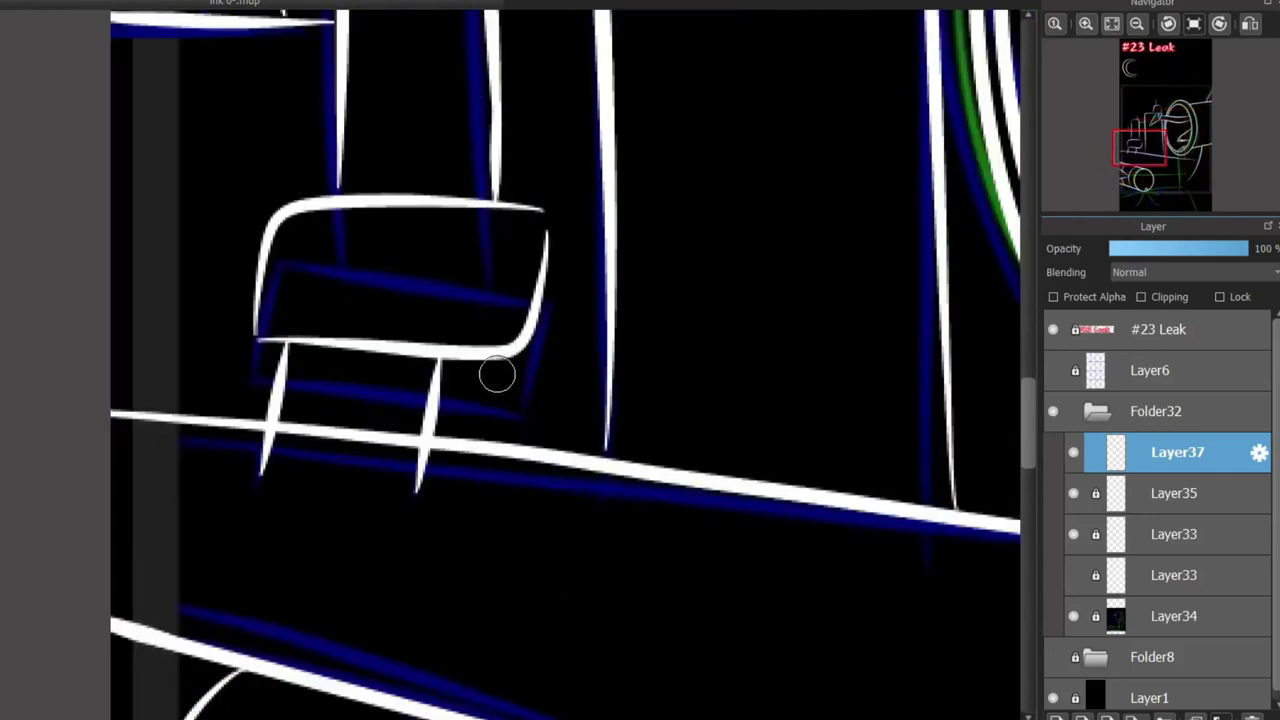
scroll(411, 200, "down", 3)
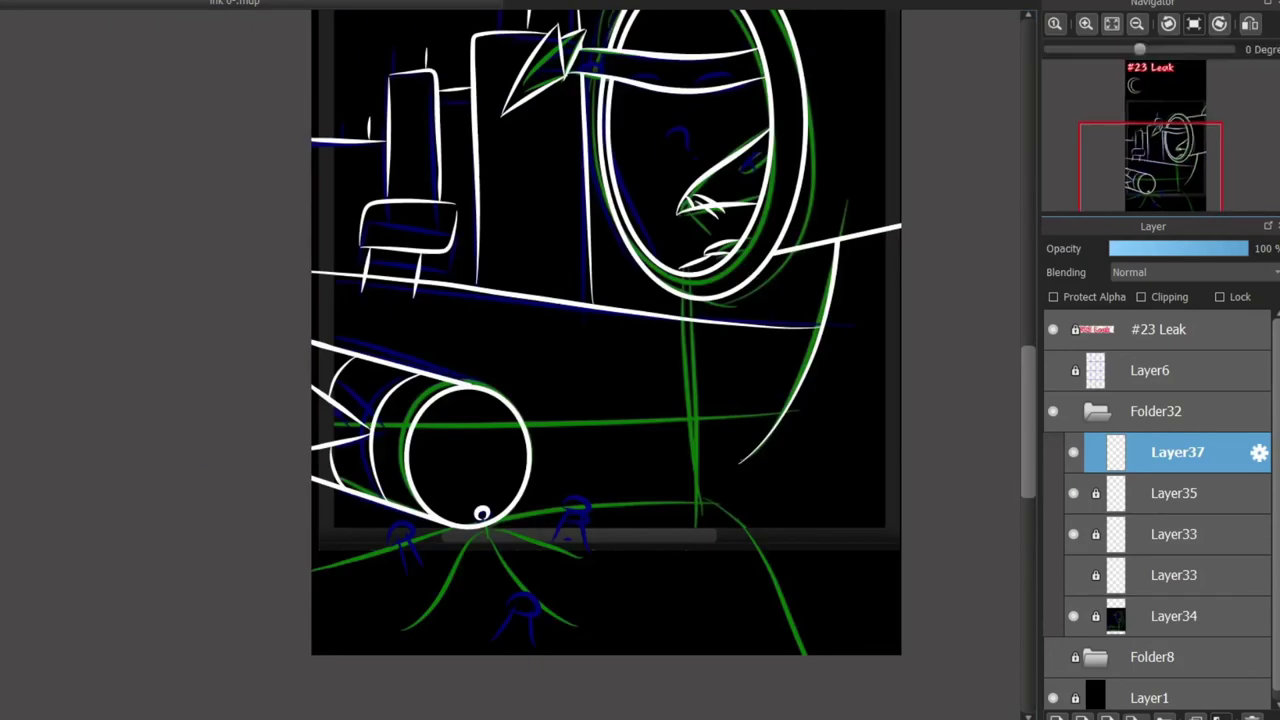
left_click_drag(480, 514, 417, 458)
left_click_drag(328, 571, 352, 537)
scroll(352, 537, "up", 2)
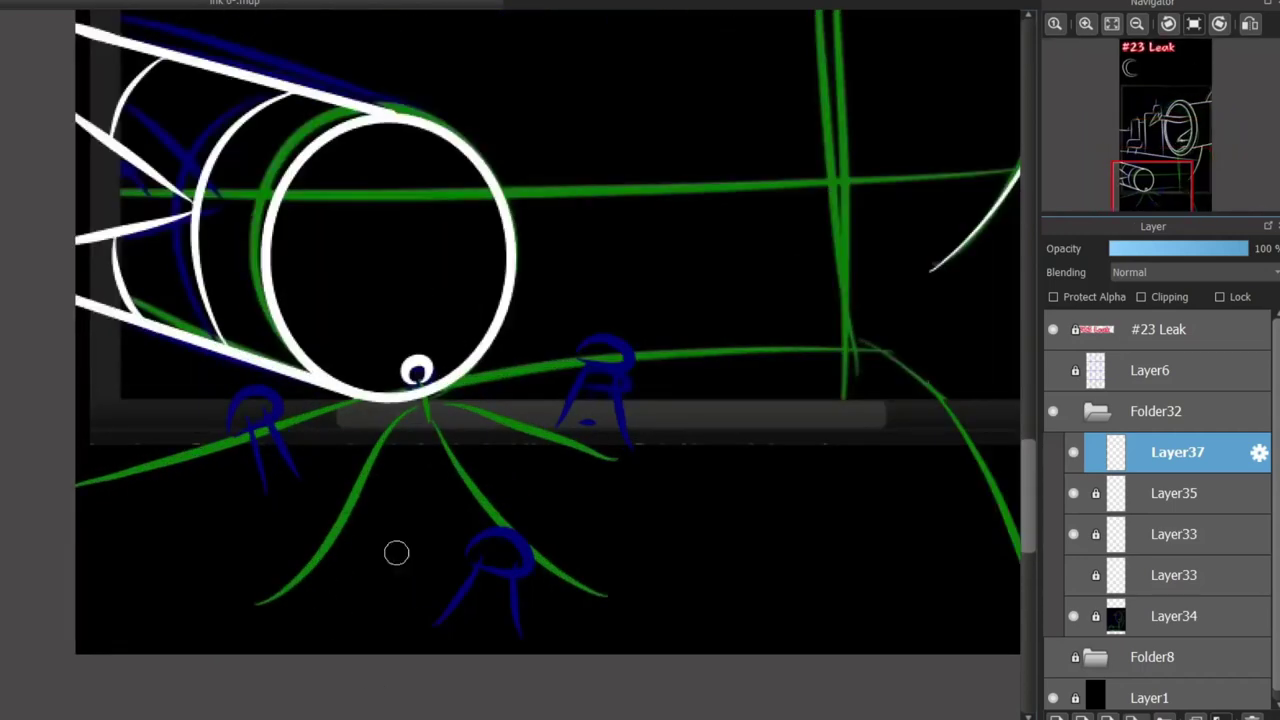
left_click(1173, 493)
left_click(1173, 534)
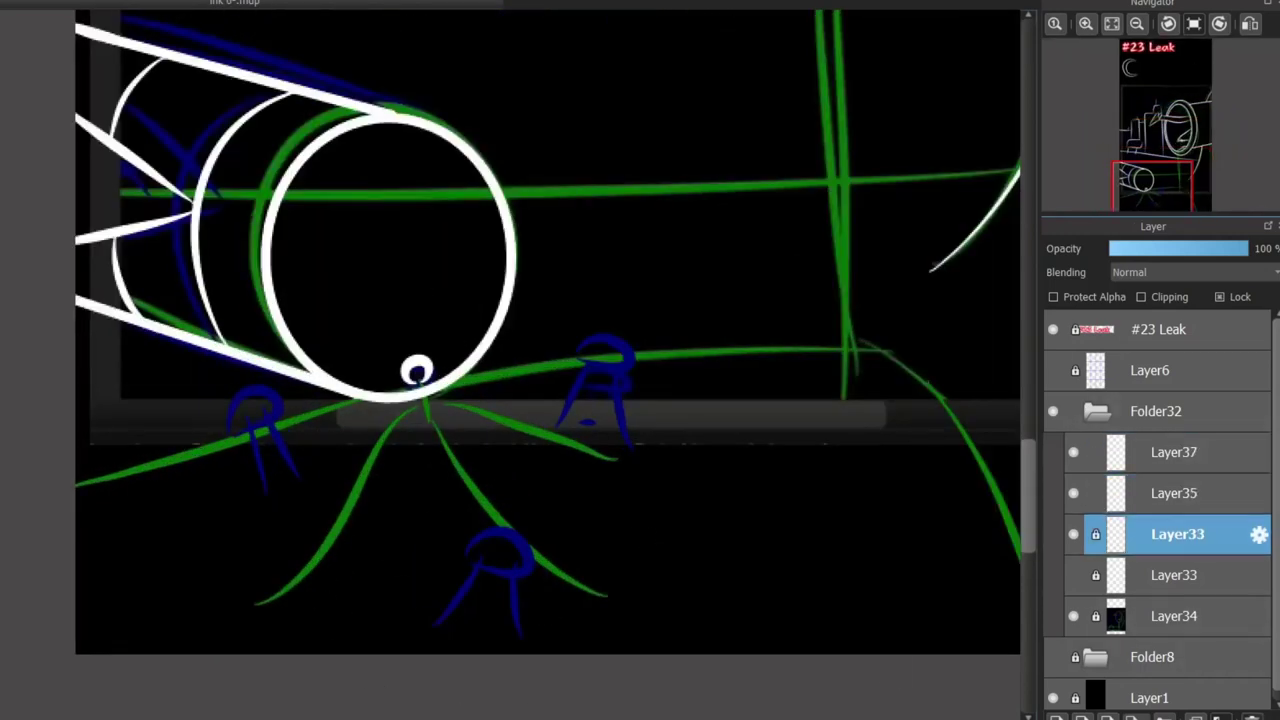
left_click(1177, 452)
key("ctrl+e")
key("ctrl+e")
scroll(548, 330, "down", 3)
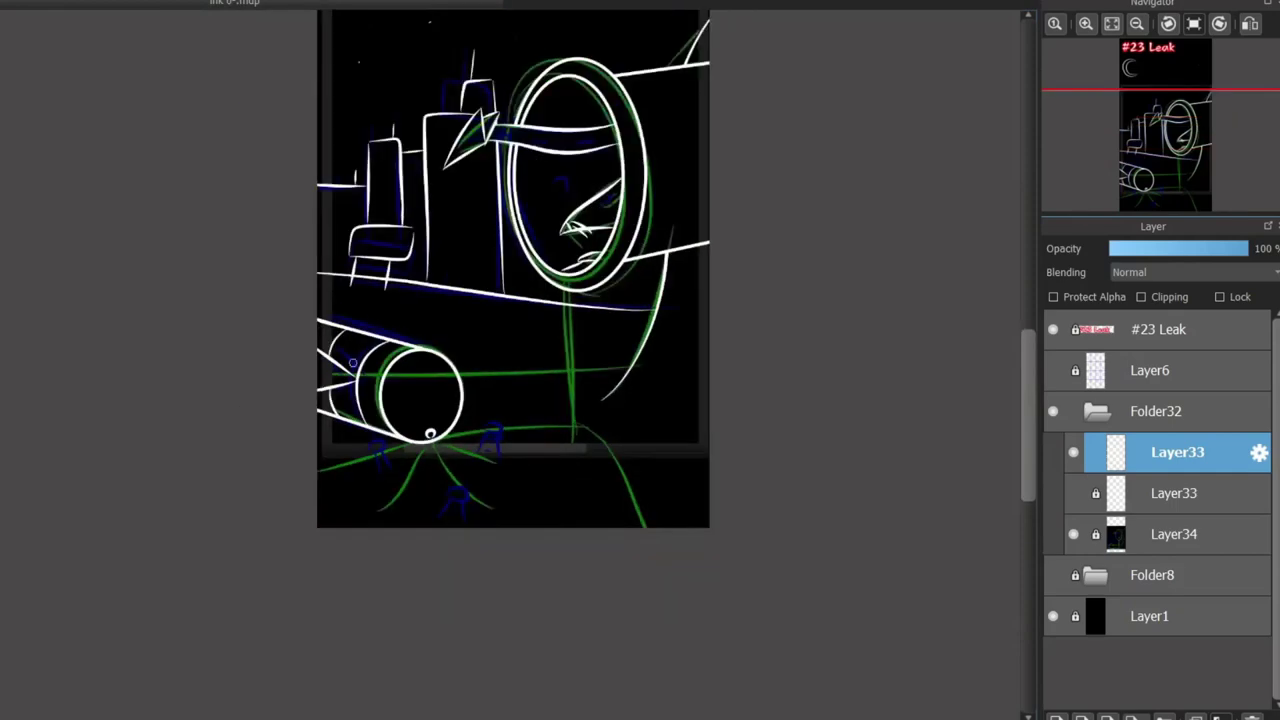
On a new layer, ink the horizontal line between the small pipe and the long curve, and delete its part inside the pipe opening.
scroll(548, 330, "up", 3)
left_click(1056, 716)
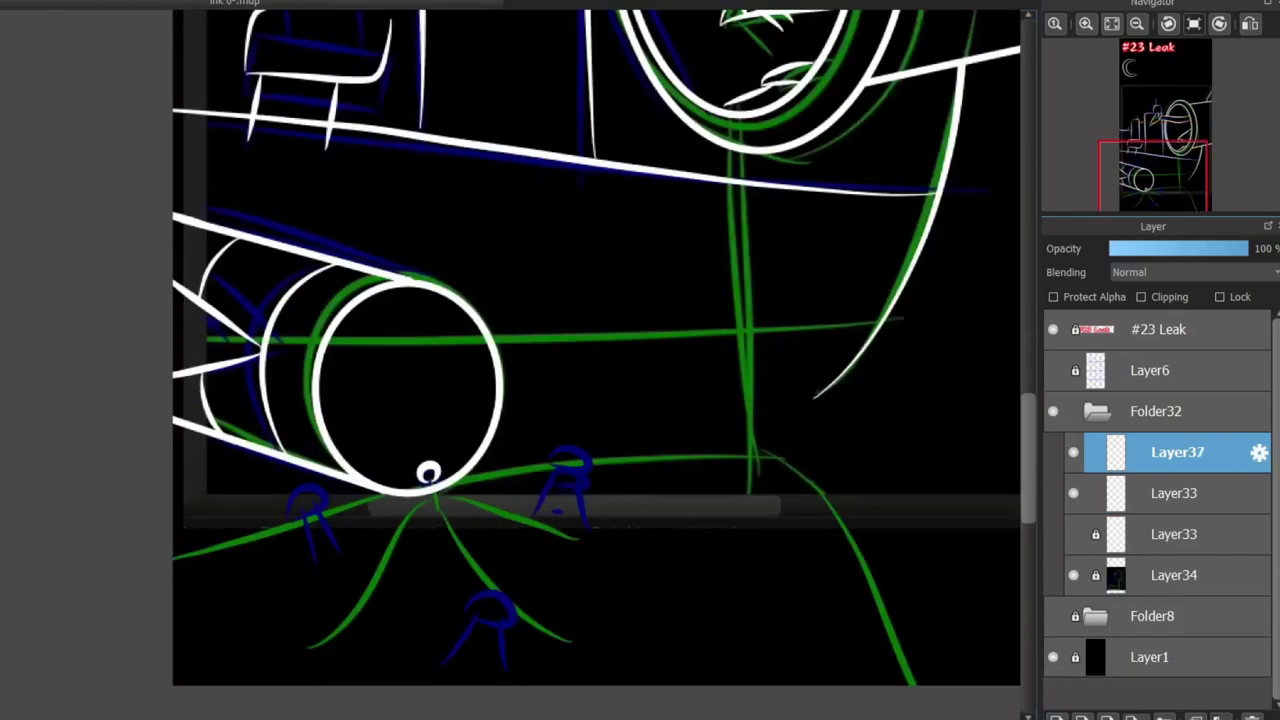
left_click_drag(880, 318, 220, 365)
key("ctrl+z")
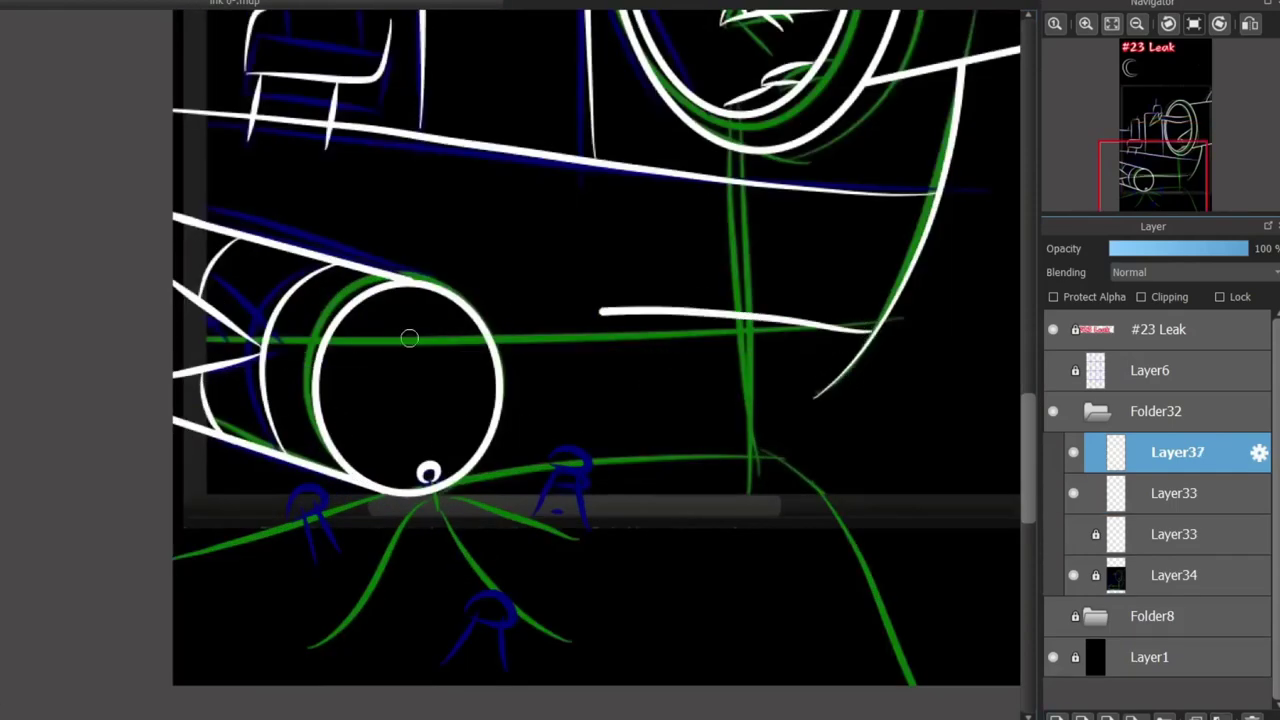
left_click_drag(880, 318, 390, 344)
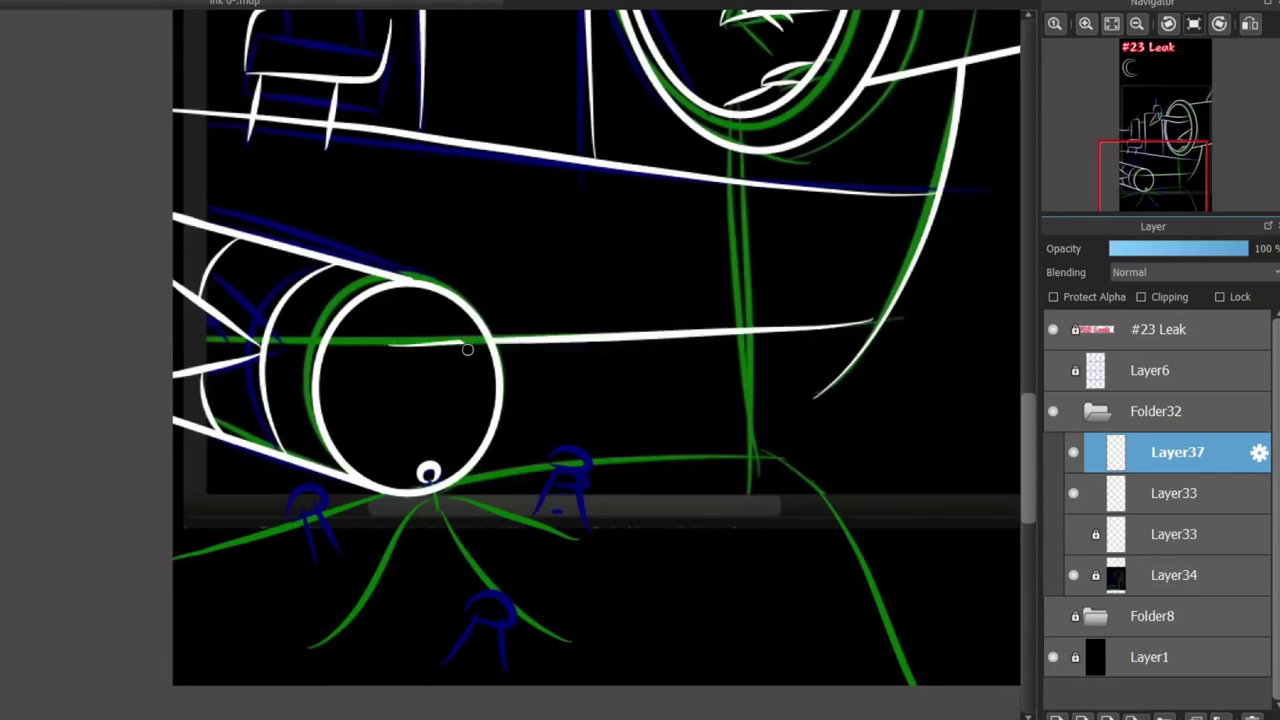
left_click_drag(320, 314, 477, 373)
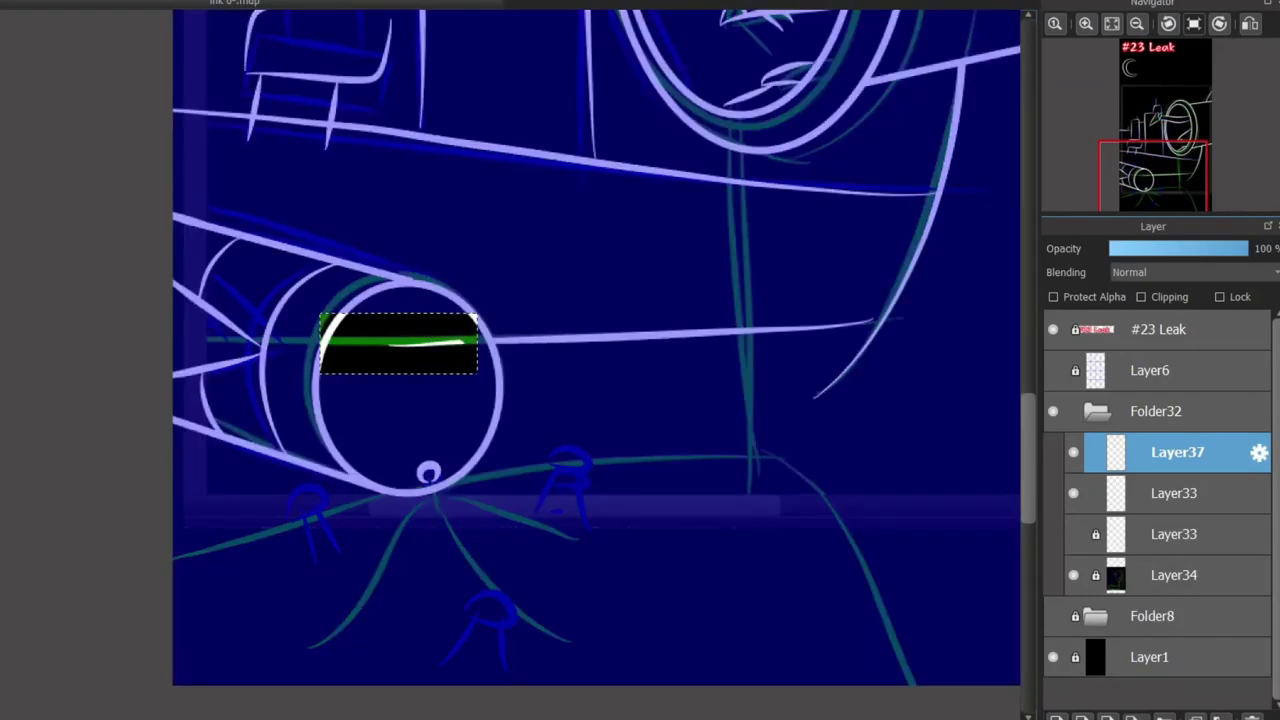
key("Delete")
key("ctrl+d")
Draw a red cross between the pointed lines on the small pipe and a red slanted eye on the creature in the large pipe.
scroll(206, 383, "up", 3)
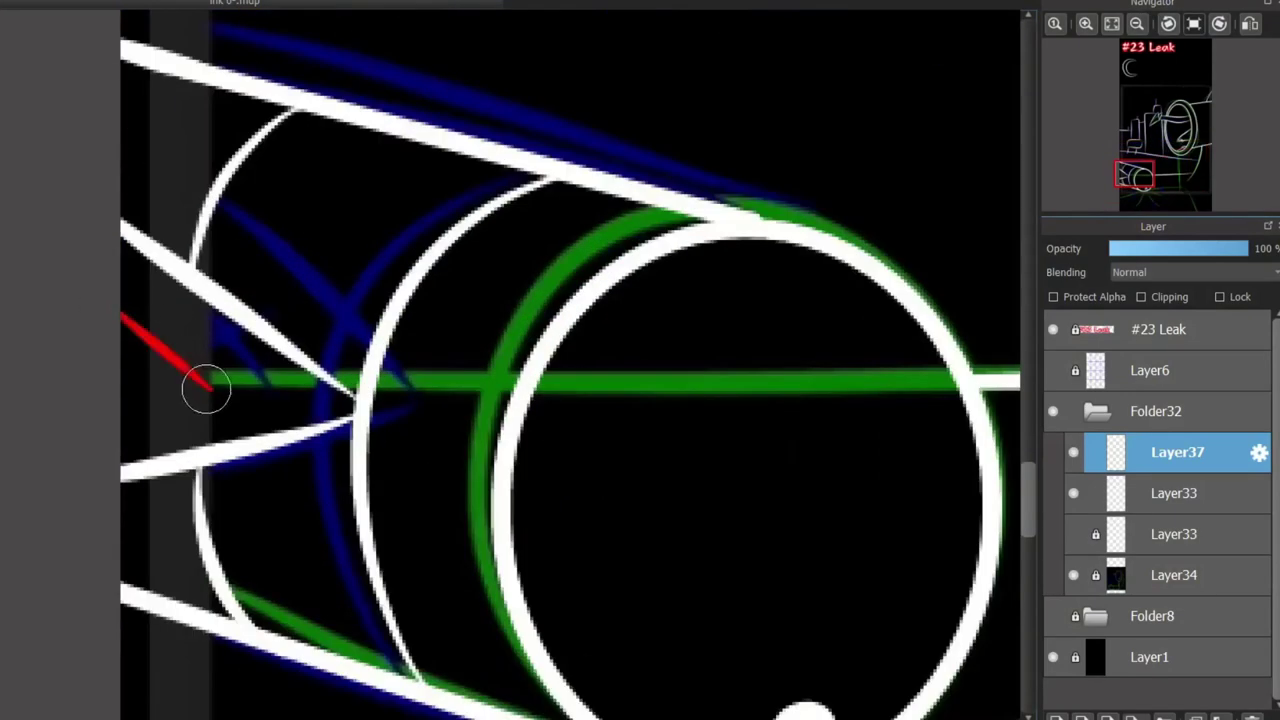
scroll(642, 289, "up", 5)
left_click_drag(643, 285, 748, 204)
left_click_drag(705, 232, 730, 292)
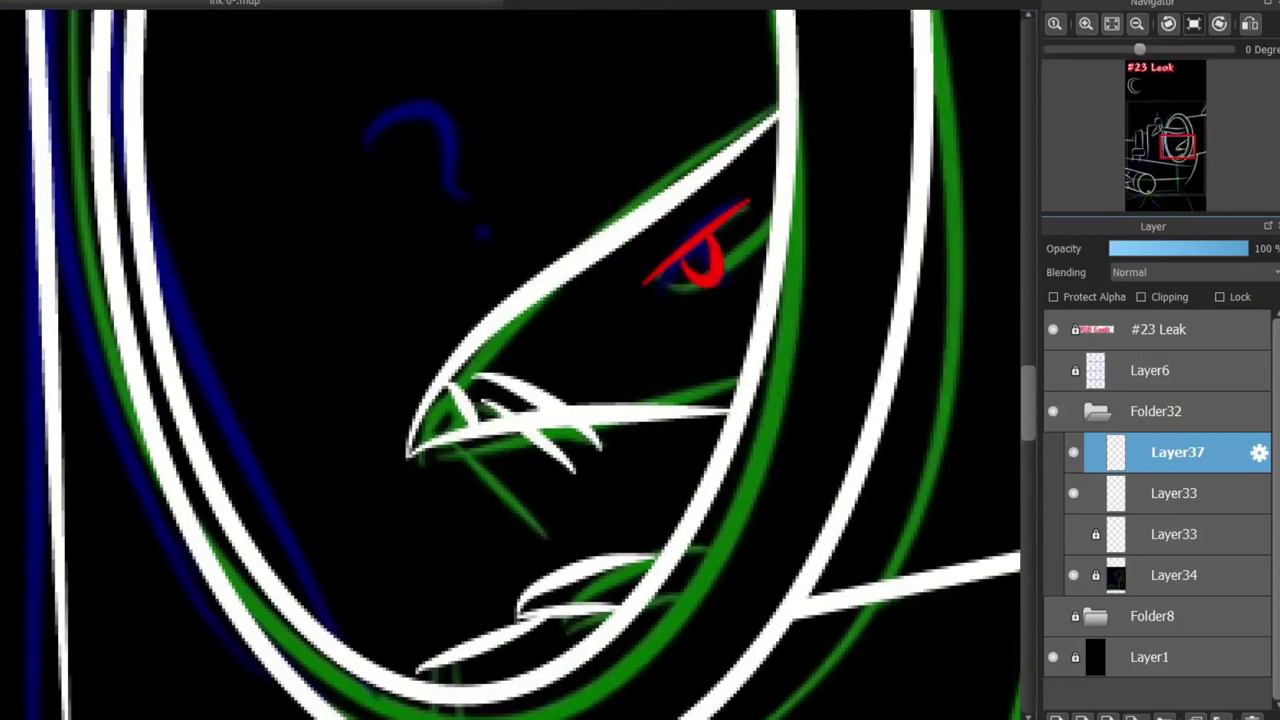
left_click_drag(640, 200, 1020, 700)
Move Layer37 below the merged and locked Layer33, and draw four red half-circles along the lower edge of the creature's limb.
left_click_drag(1177, 452, 1177, 495)
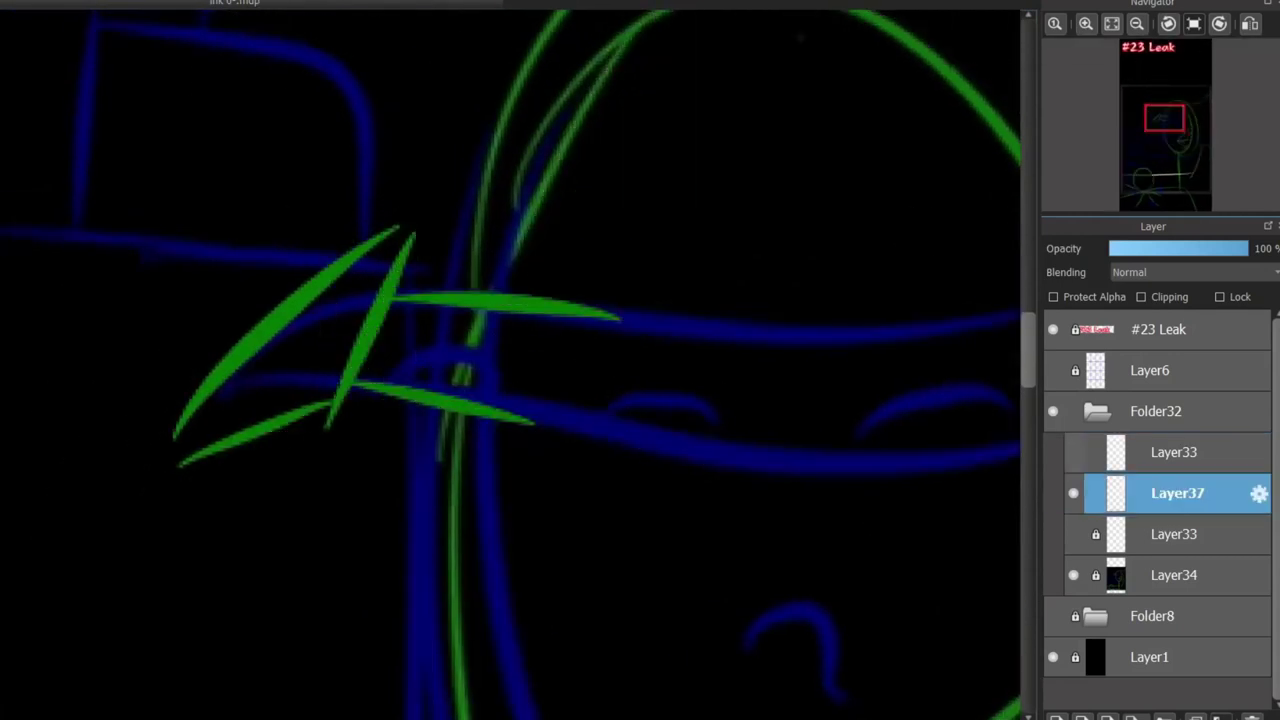
left_click(1177, 452)
left_click(1177, 493)
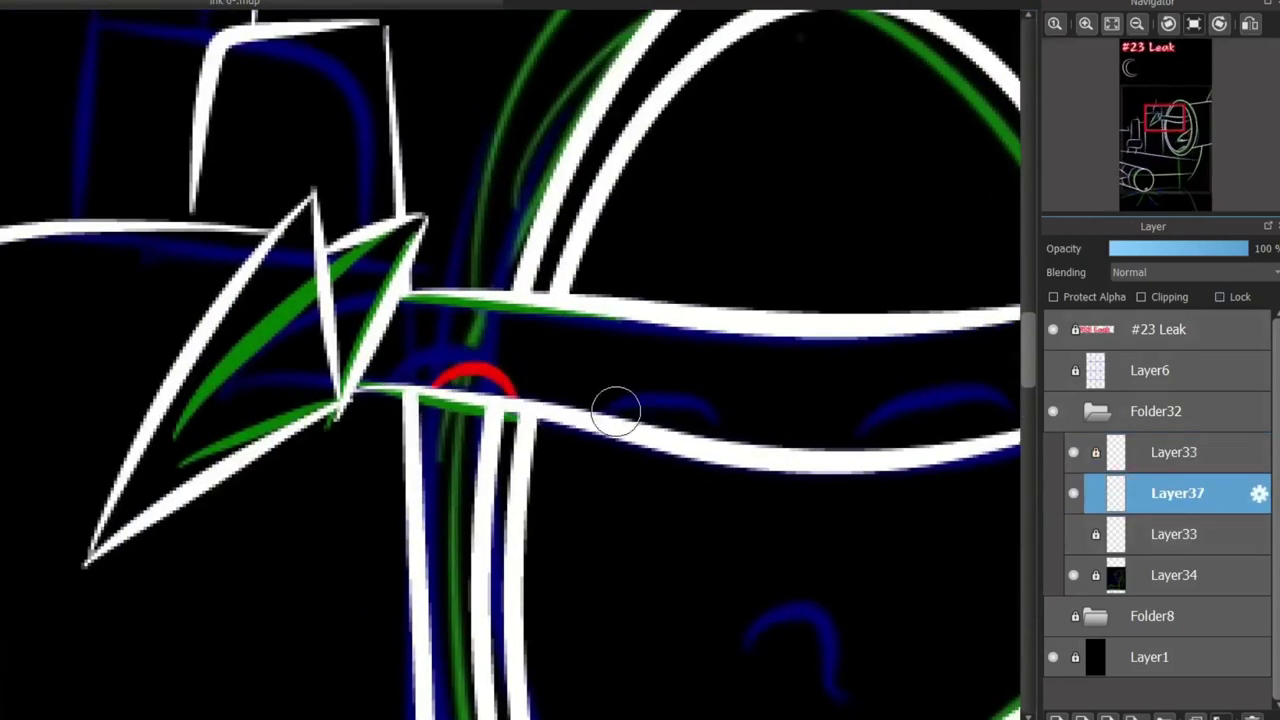
left_click_drag(600, 428, 690, 428)
left_click_drag(832, 440, 898, 438)
mouse_move(686, 606)
left_mouse_down()
mouse_move(556, 717)
mouse_move(551, 449)
left_mouse_up()
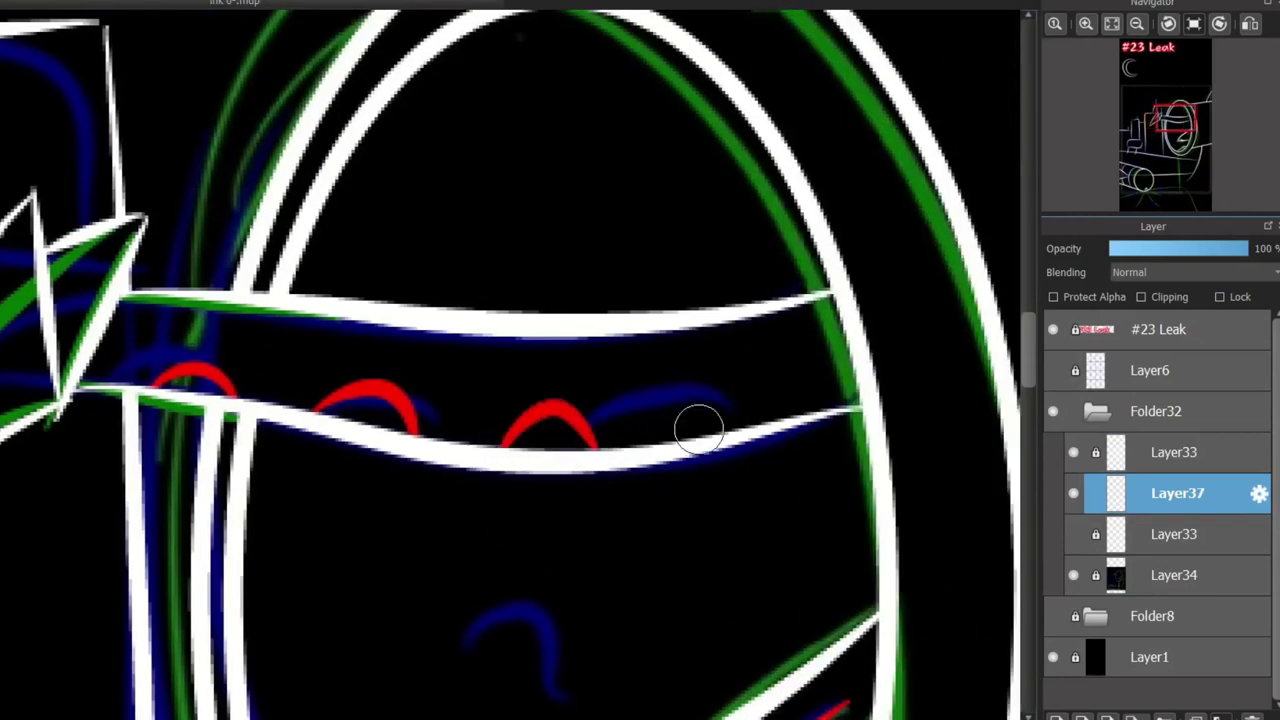
left_click_drag(676, 446, 752, 444)
Add a new layer above the merged ink layer and ink a broken white vertical drip line falling from the large pipe.
left_click_drag(1175, 120, 1143, 183)
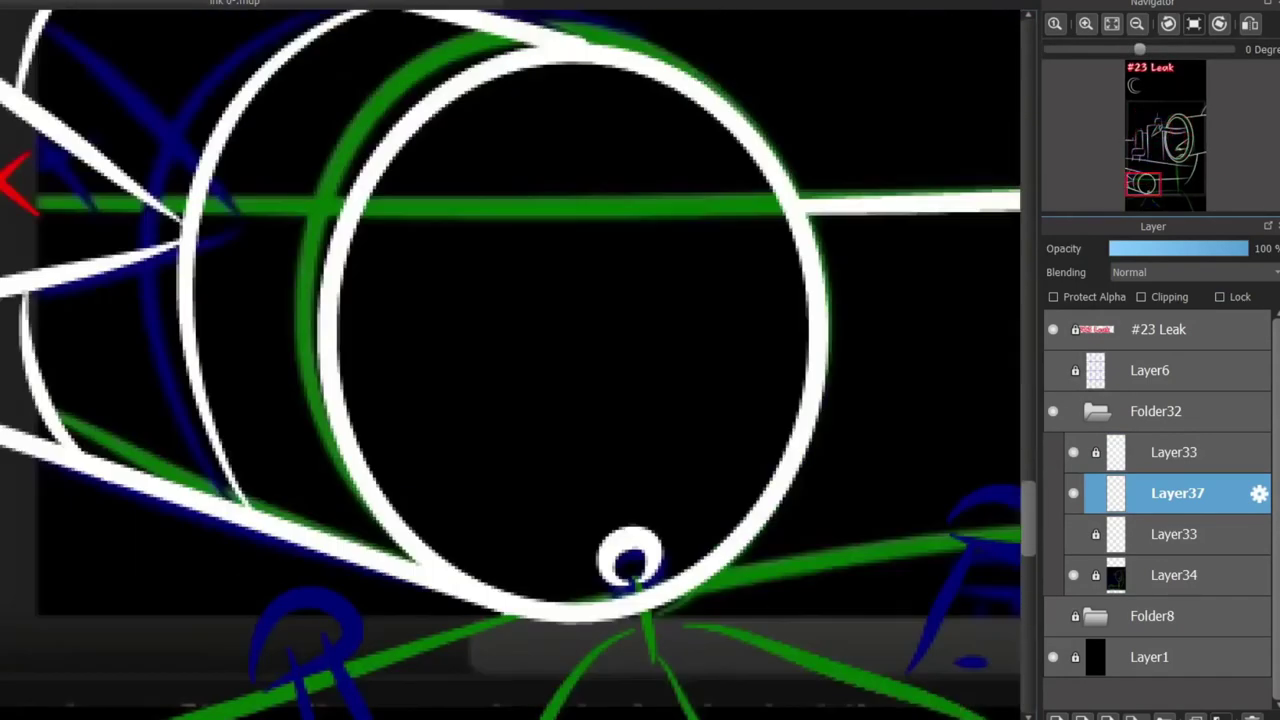
key("ctrl+shift+n")
key("ctrl+Up")
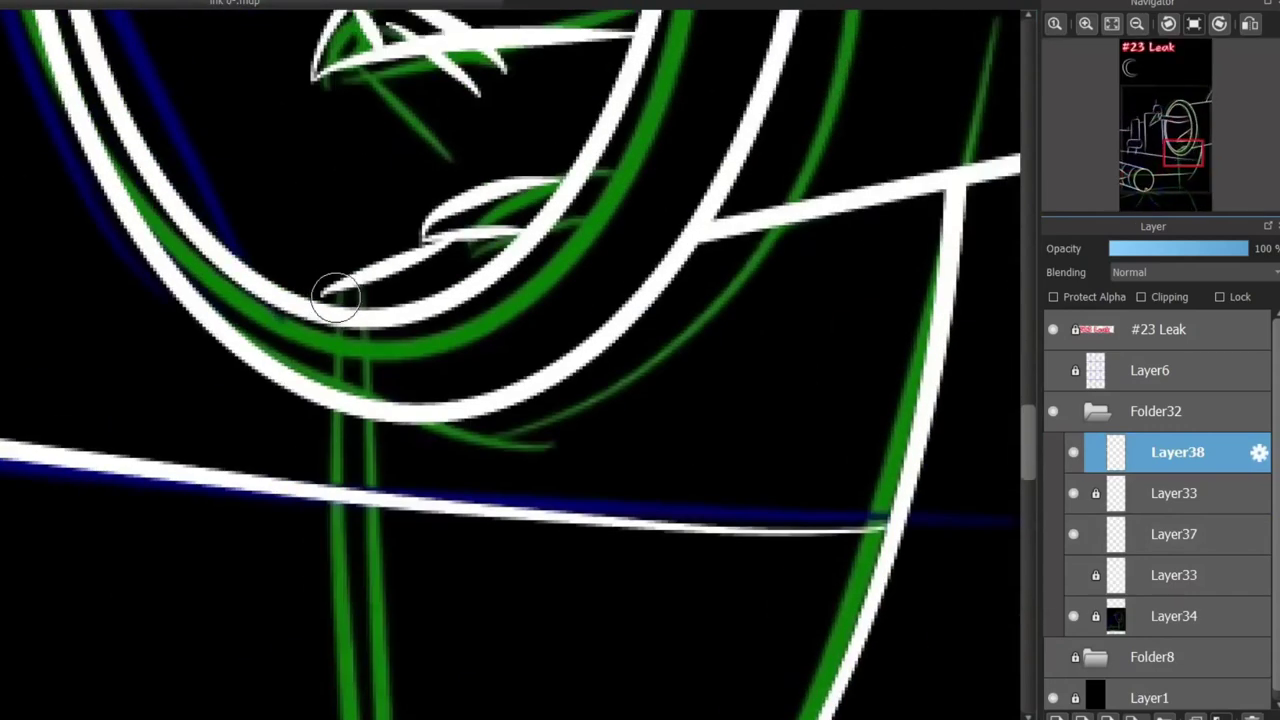
left_click_drag(337, 306, 346, 462)
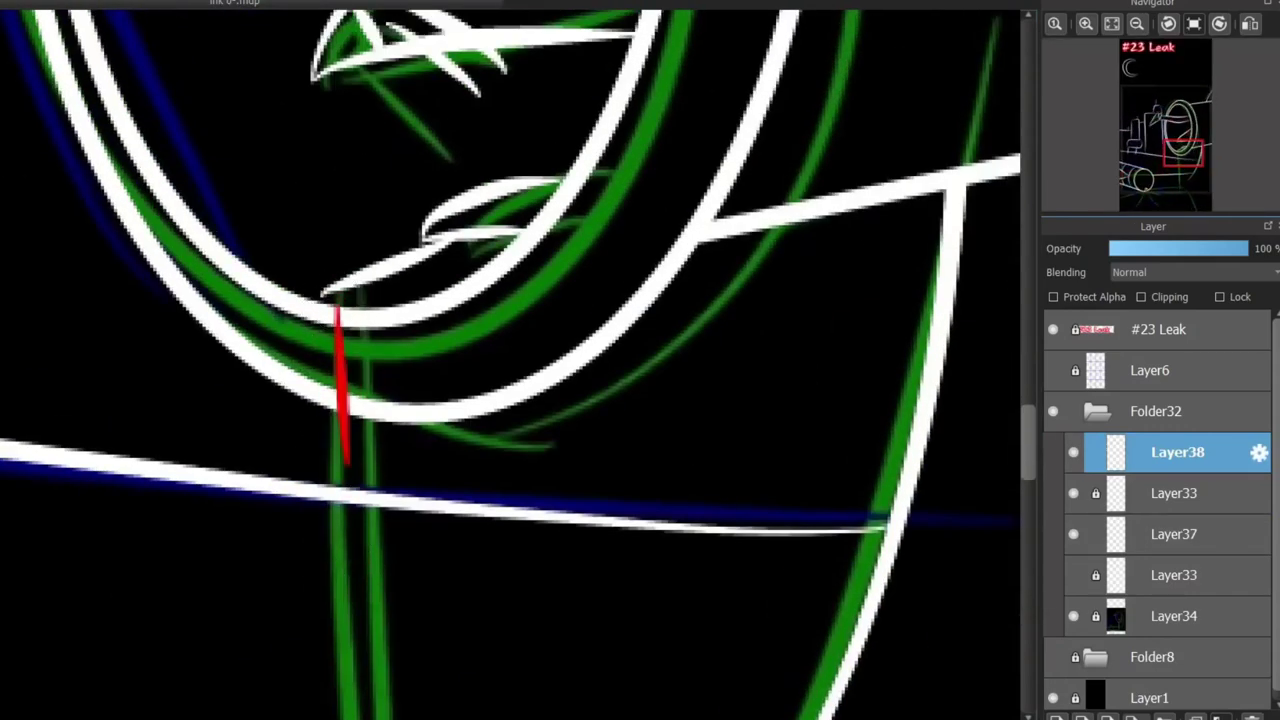
left_click_drag(337, 318, 335, 470)
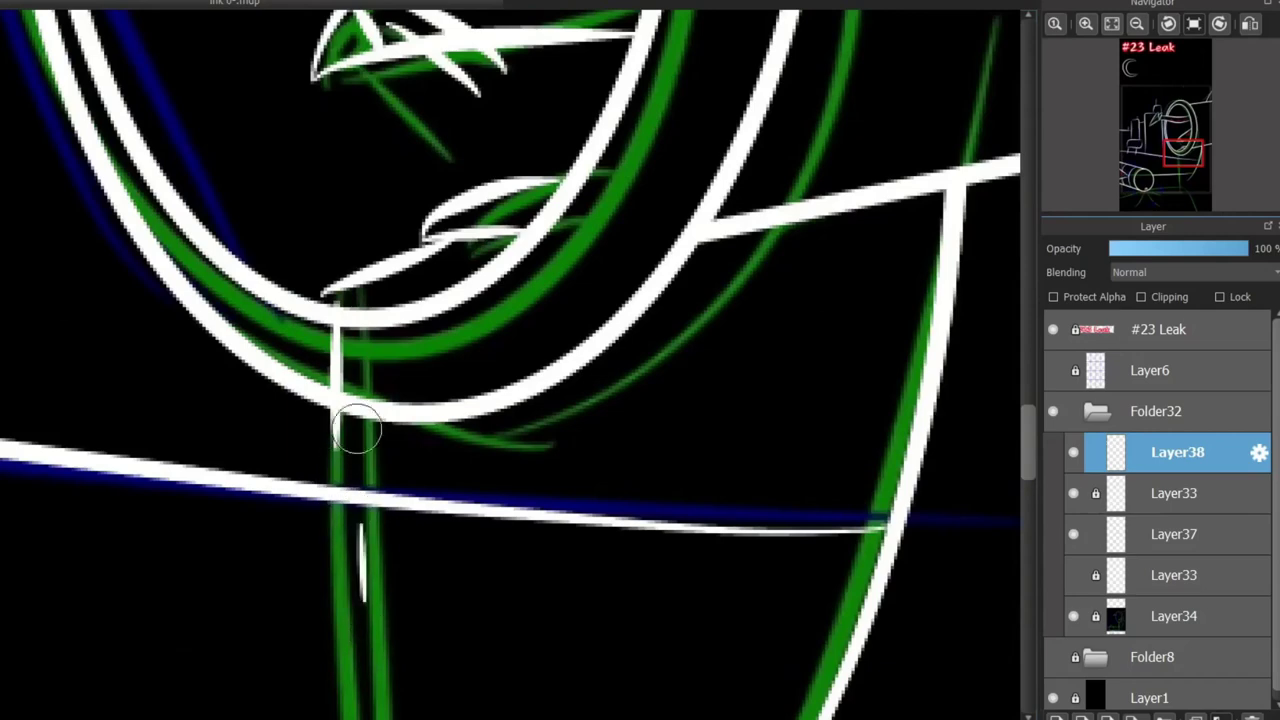
scroll(1006, 471, "down", 3)
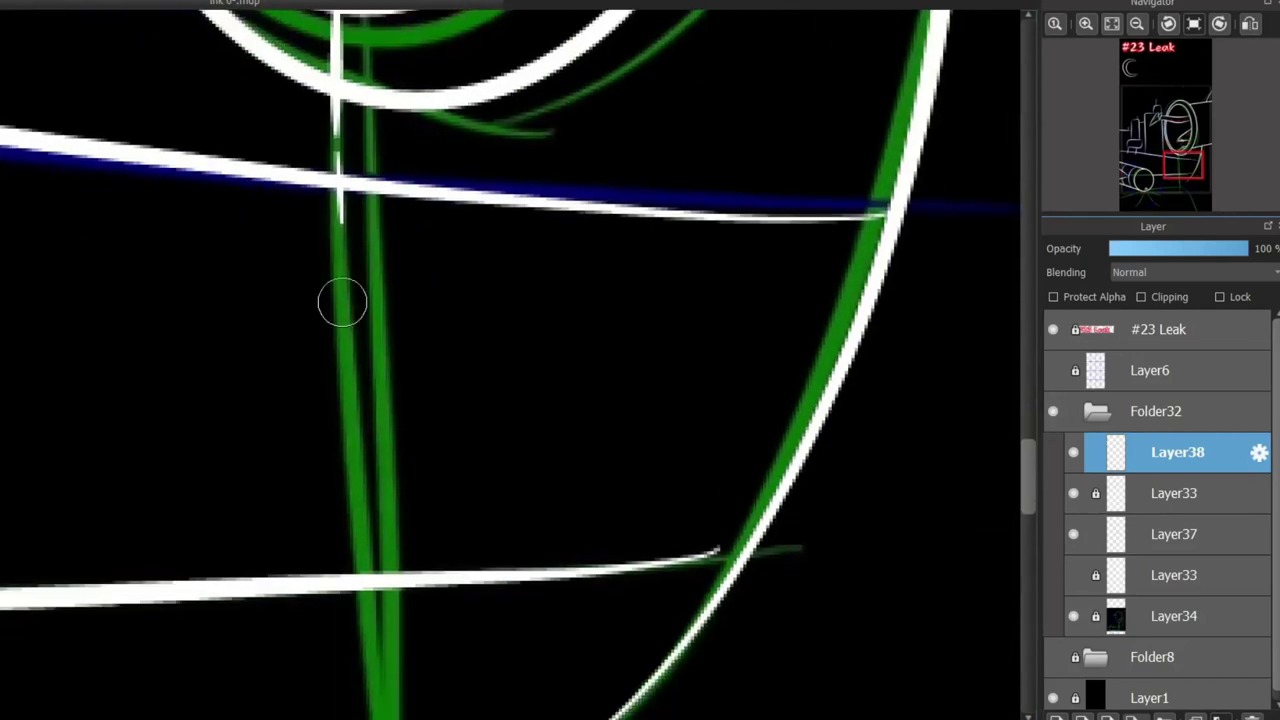
scroll(998, 467, "down", 4)
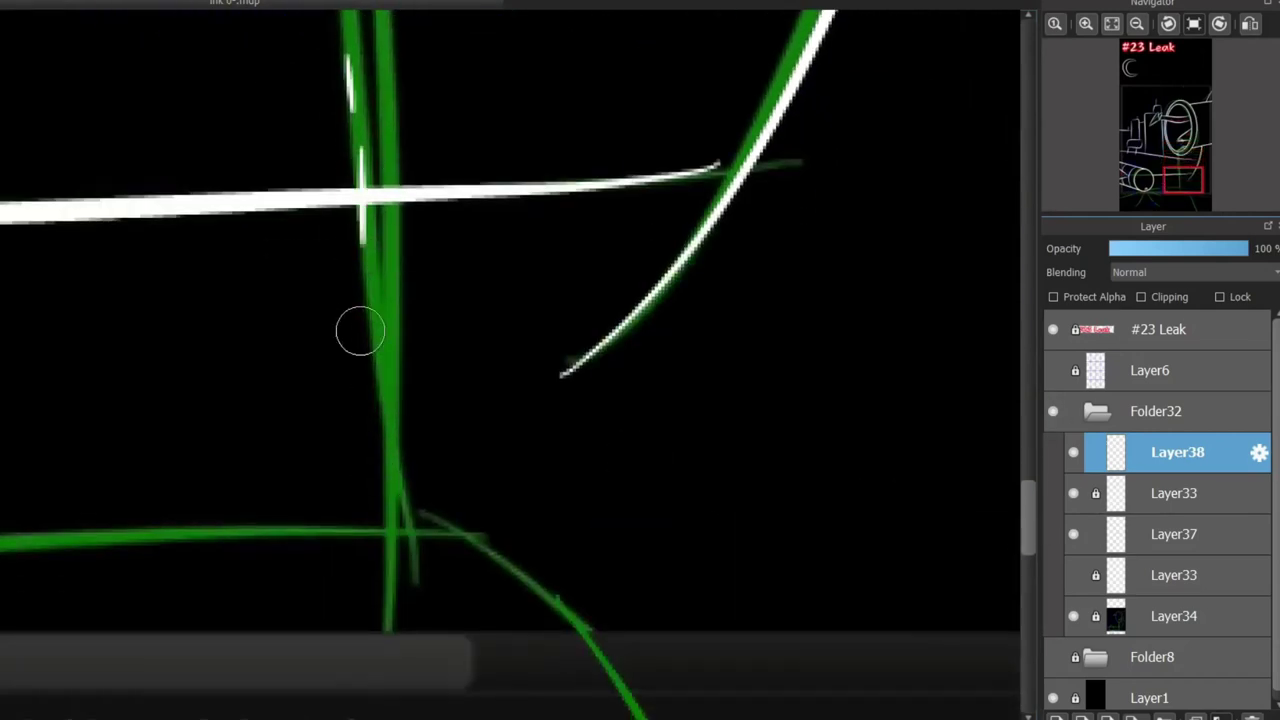
Draw a short red drip at the small pipe's drop, and on Layer37 ink white legs for the three small figures below it.
scroll(995, 520, "left", 5)
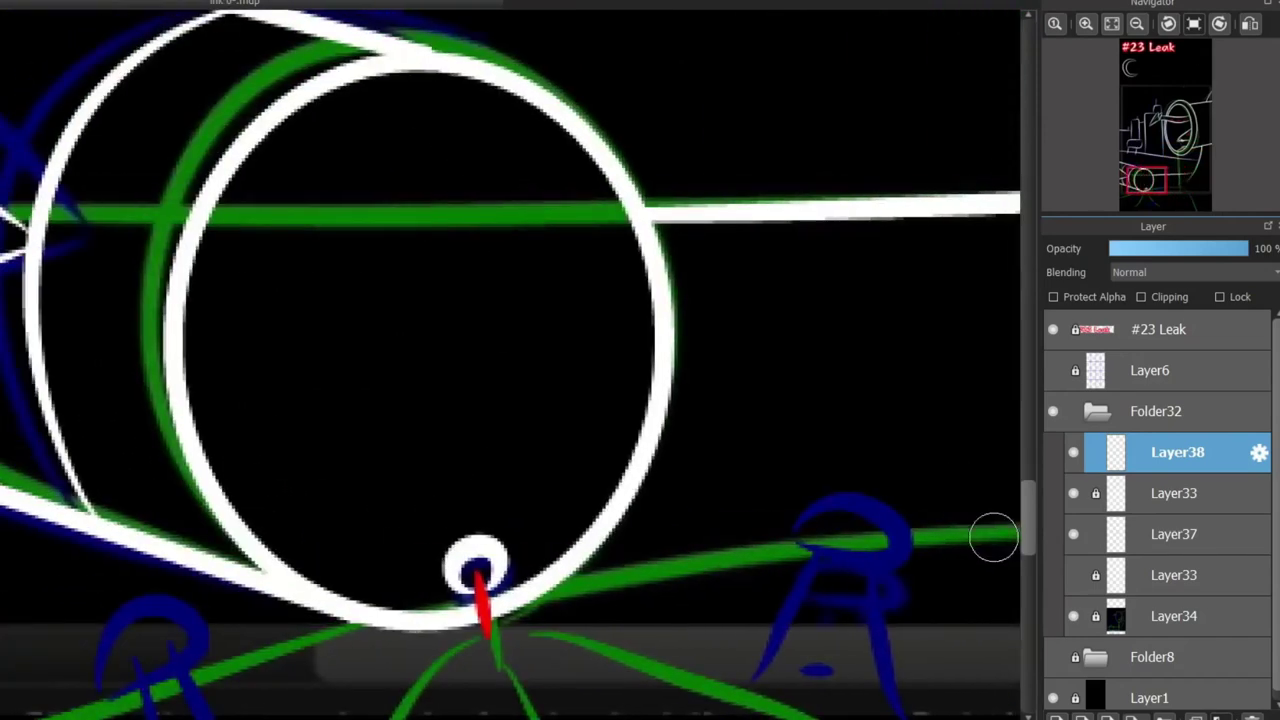
key("ctrl+Down")
scroll(1008, 520, "down", 3)
left_click_drag(143, 362, 188, 518)
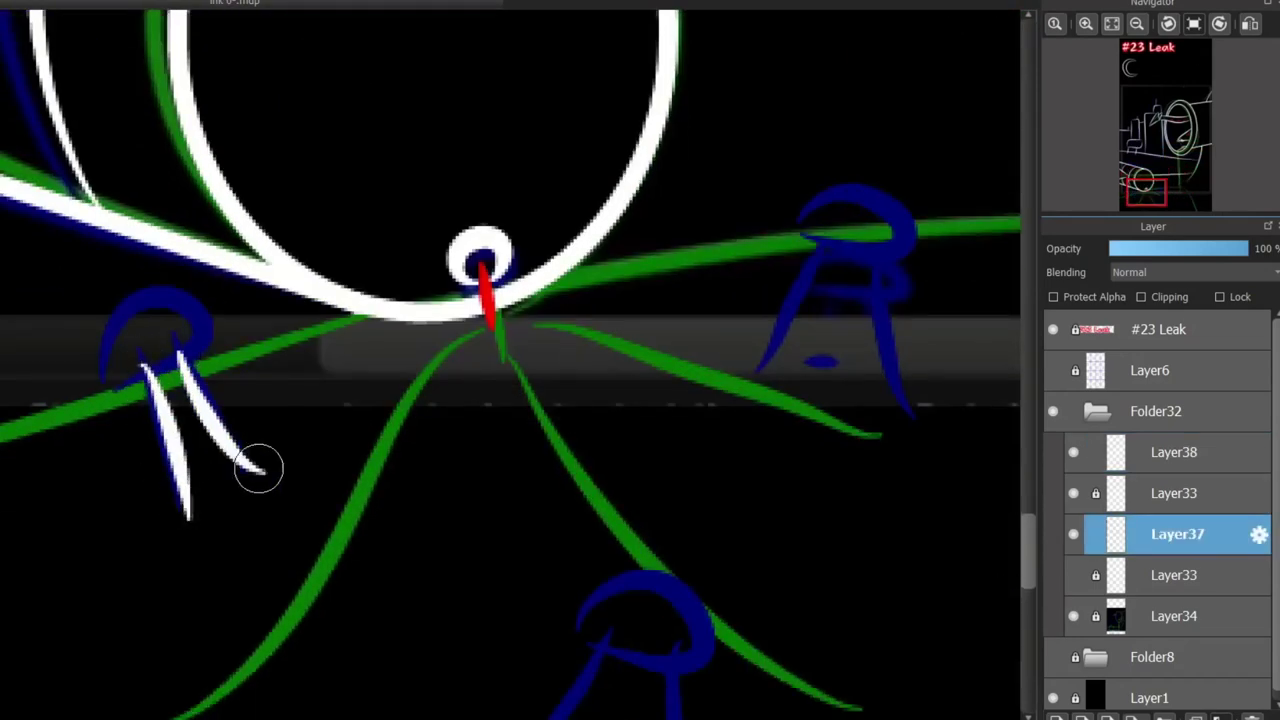
left_click_drag(187, 362, 247, 463)
left_click_drag(826, 237, 770, 368)
left_click_drag(860, 256, 889, 410)
scroll(880, 420, "down", 3)
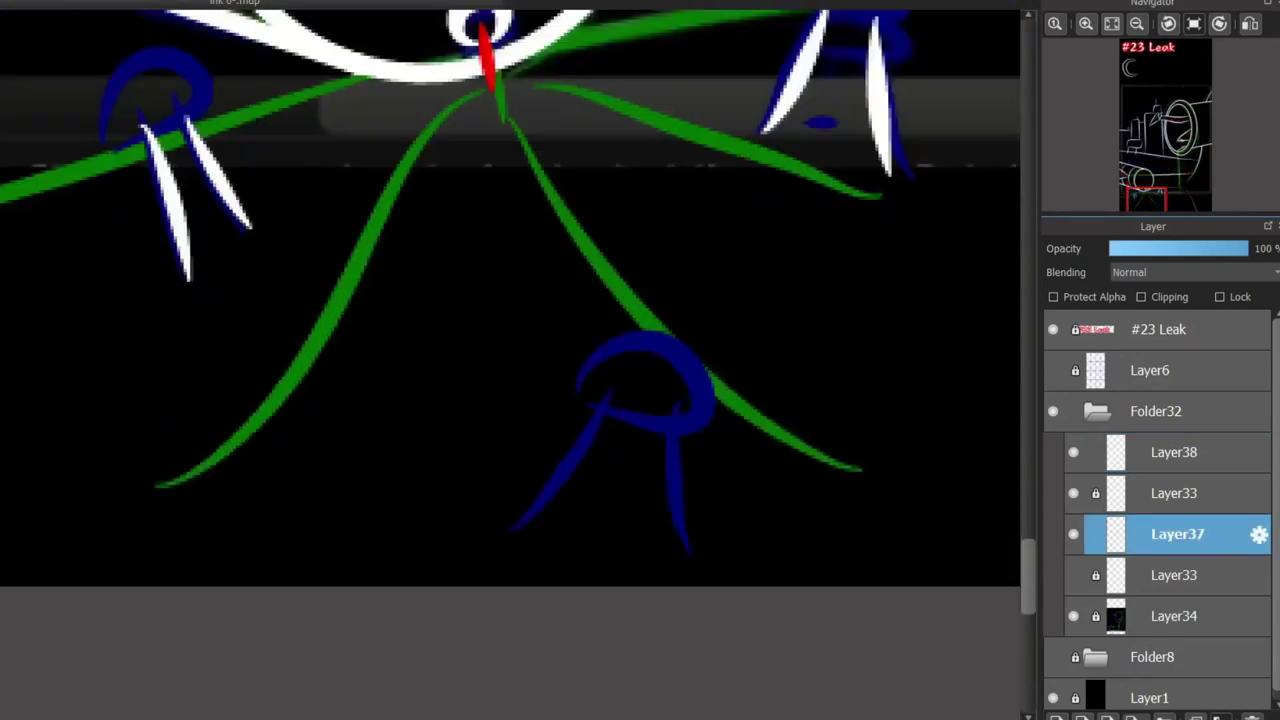
left_click_drag(684, 335, 703, 500)
key("ctrl+z")
left_click_drag(618, 340, 517, 463)
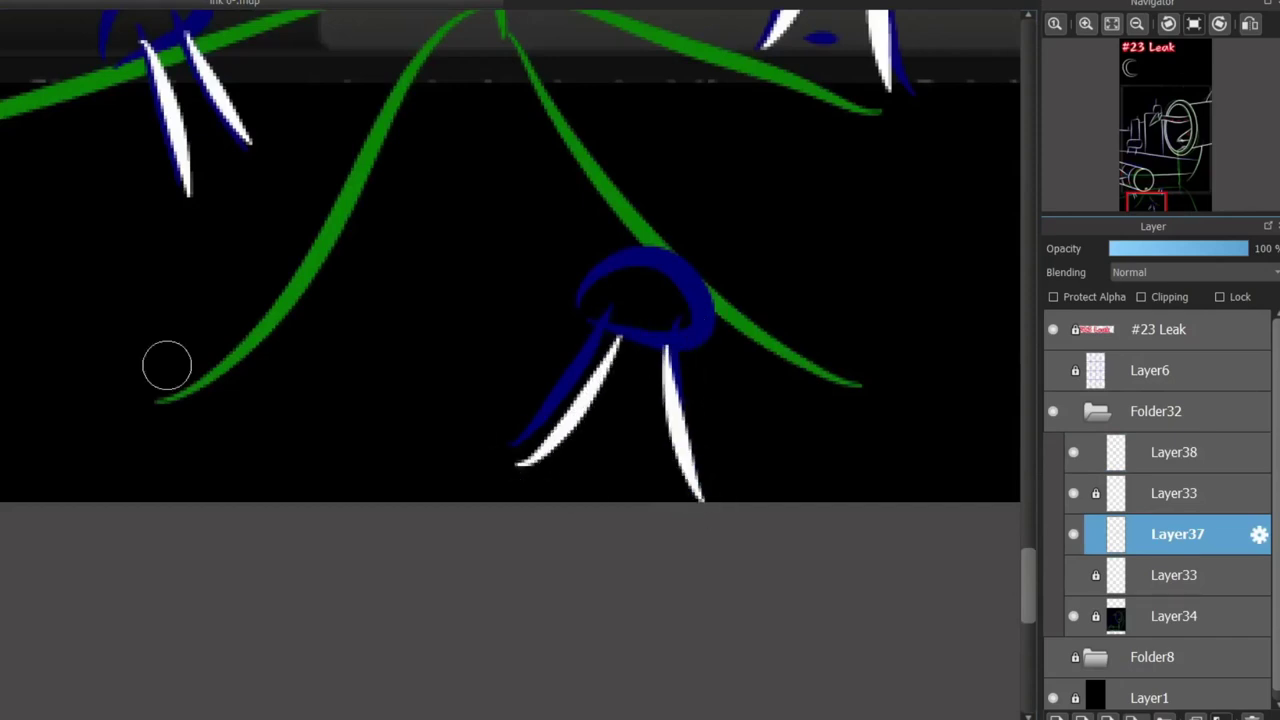
Draw red rounded caps on top of the three small figures' white legs.
key("Up")
key("Down")
mouse_move(597, 277)
left_mouse_down()
mouse_move(664, 345)
mouse_move(580, 320)
left_mouse_up()
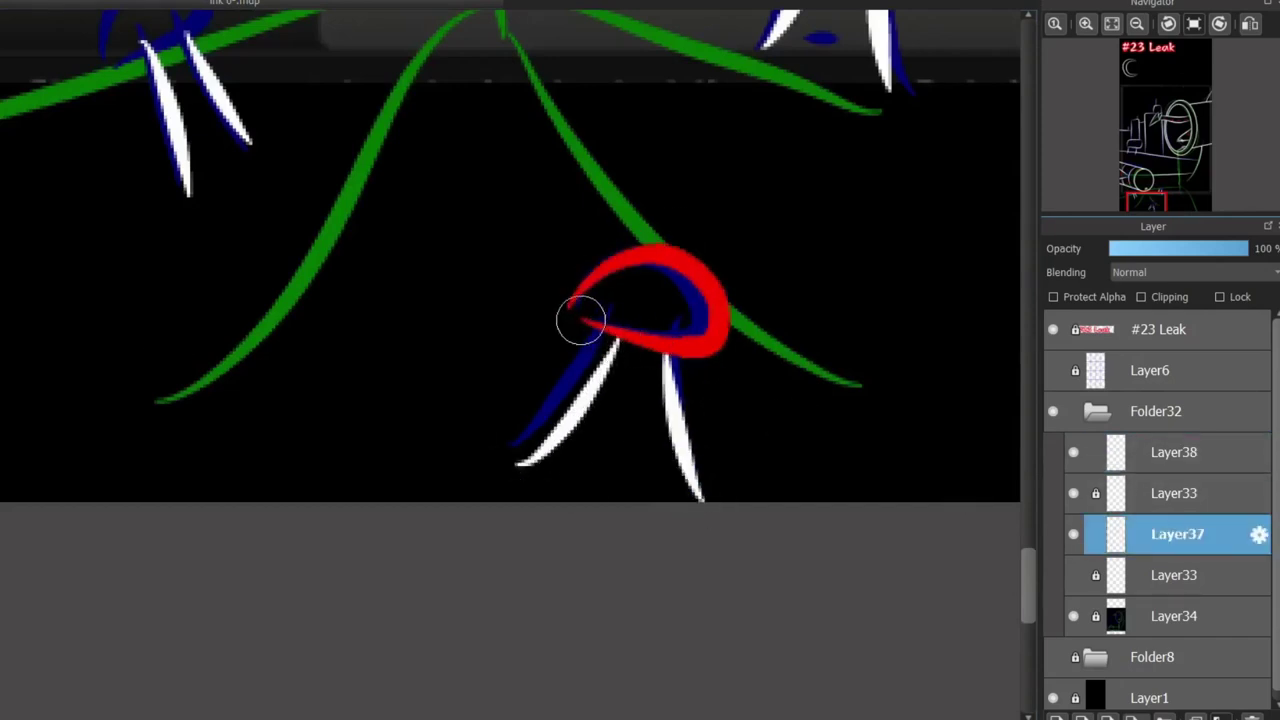
scroll(580, 320, "up", 4)
left_click_drag(806, 294, 806, 296)
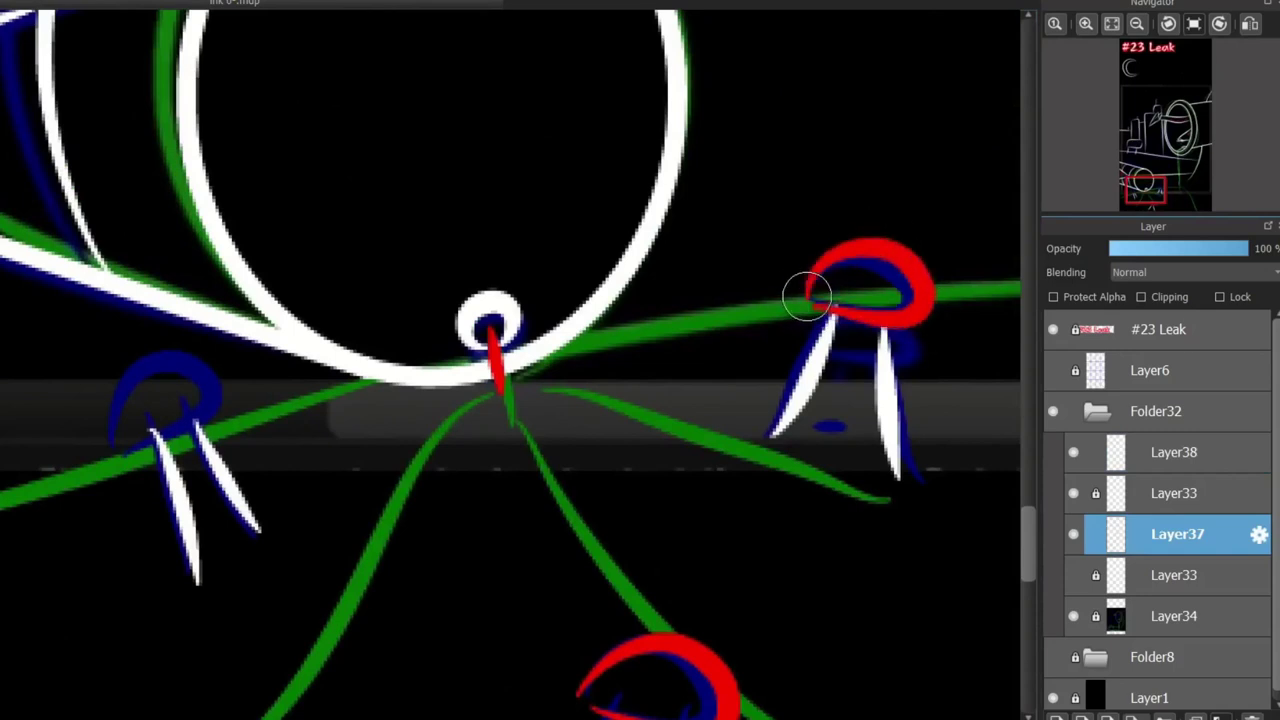
mouse_move(116, 440)
left_mouse_down()
mouse_move(172, 442)
mouse_move(186, 394)
left_mouse_up()
key("ctrl+z")
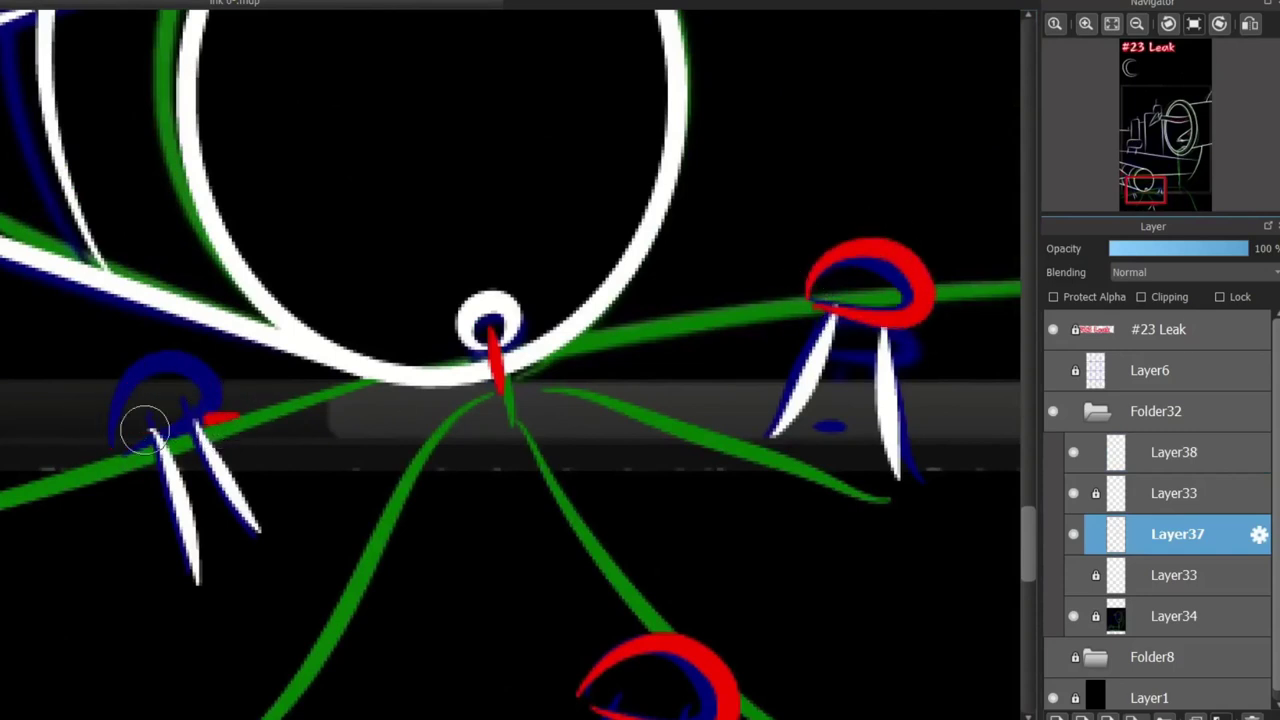
left_click_drag(112, 440, 235, 420)
key("ctrl+z")
left_click_drag(110, 438, 234, 412)
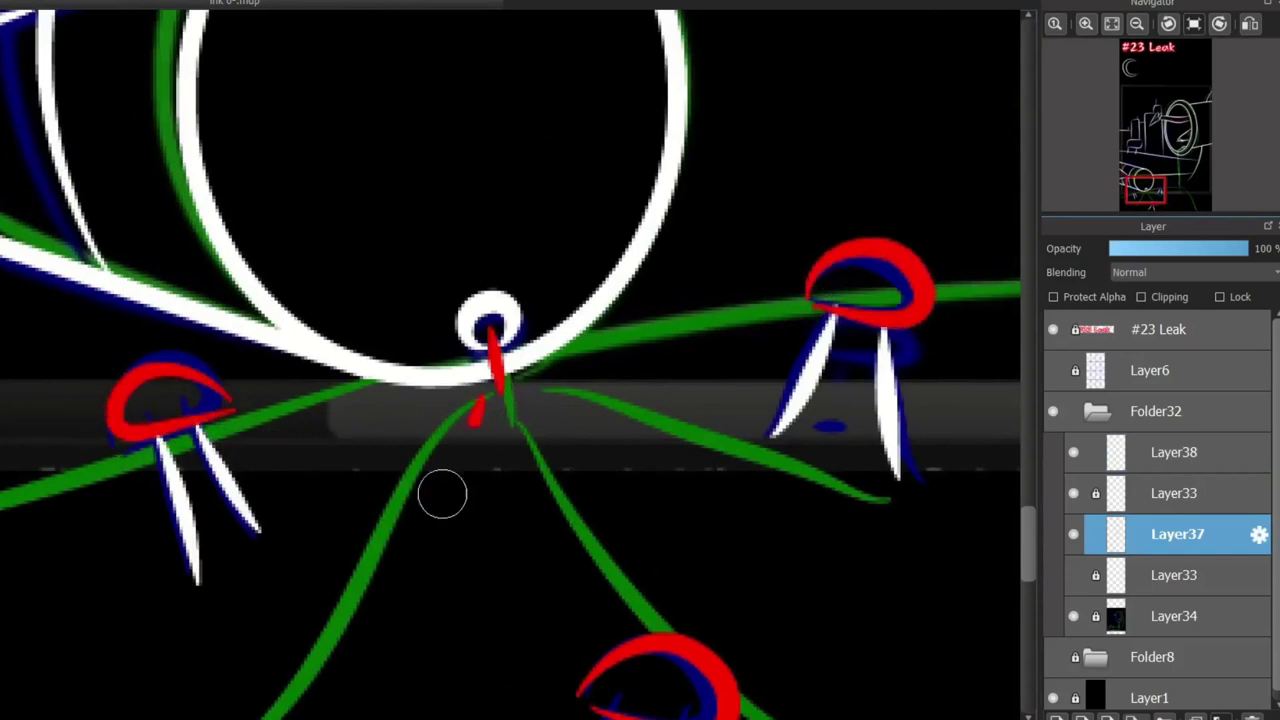
Draw three curved red streams spreading downward from the drip under the small pipe.
left_click_drag(476, 420, 354, 674)
scroll(677, 374, "down", 2)
key("ctrl+z")
mouse_move(544, 412)
left_mouse_down()
mouse_move(394, 663)
mouse_move(770, 590)
left_mouse_up()
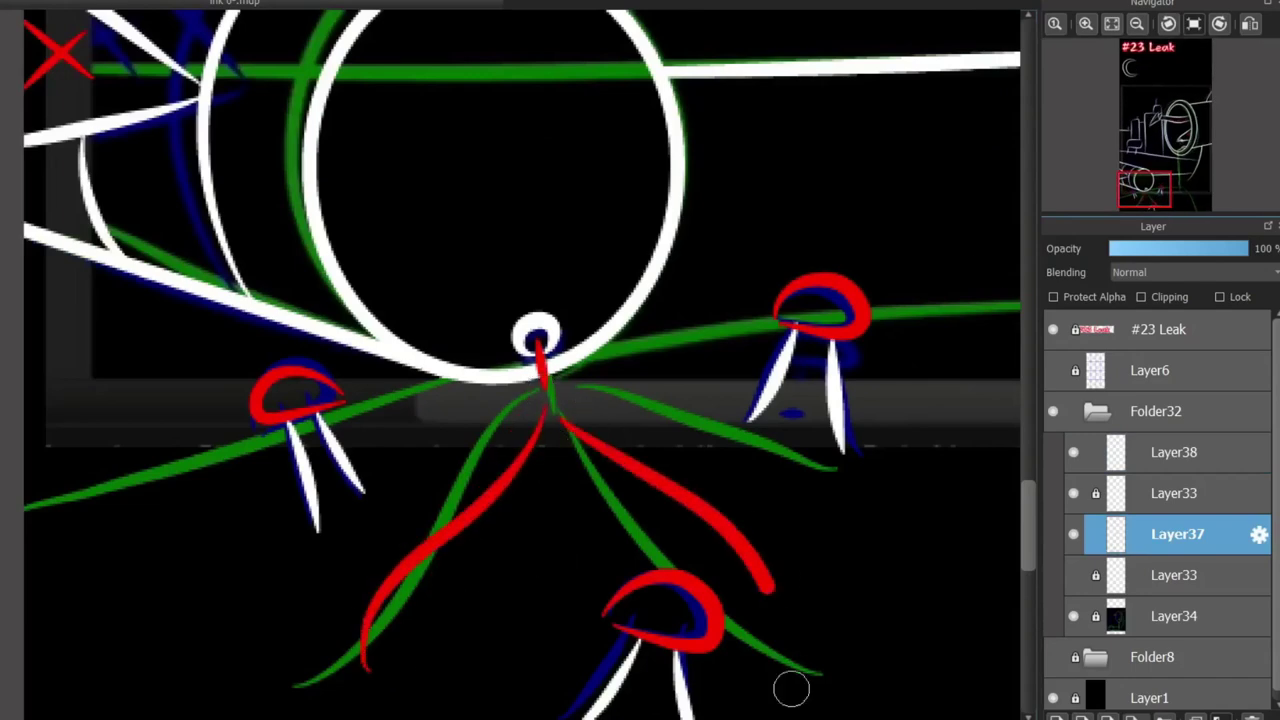
left_click_drag(790, 688, 878, 718)
left_click_drag(602, 404, 897, 517)
scroll(585, 700, "right", 5)
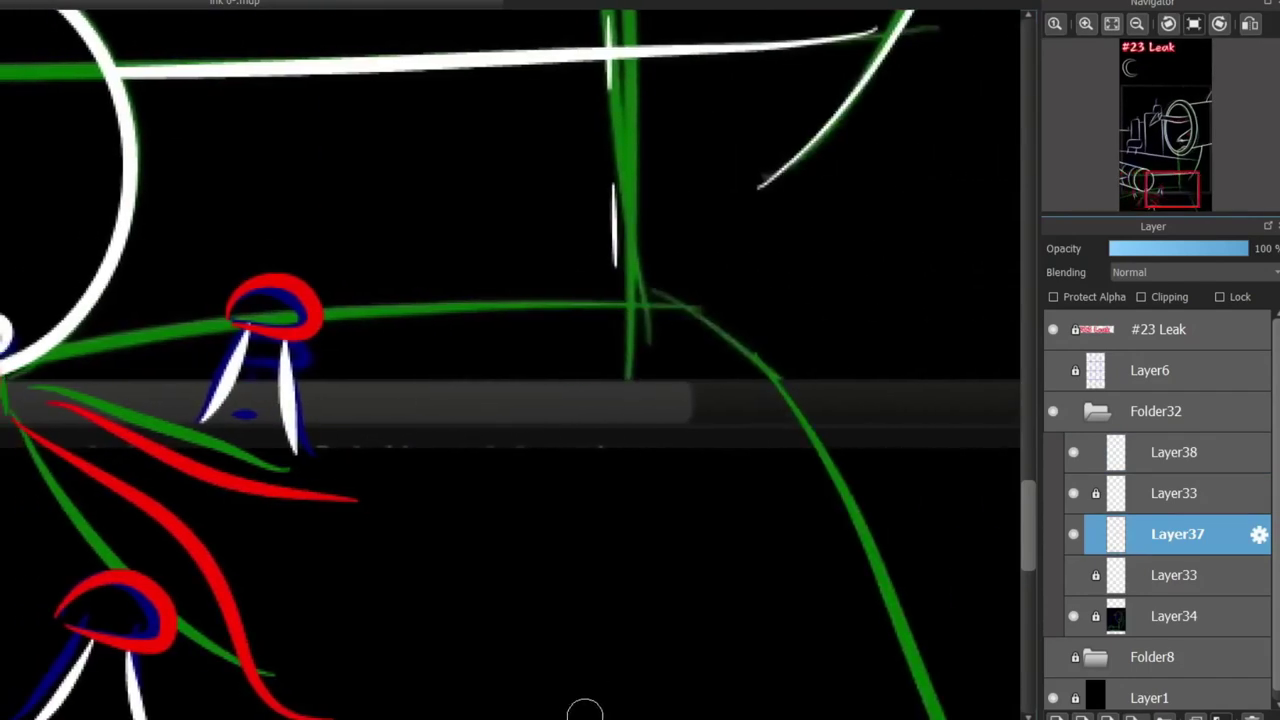
Hide the Layer34 sketch and look over the white and red linework on its own.
scroll(540, 690, "left", 4)
scroll(302, 345, "down", 5)
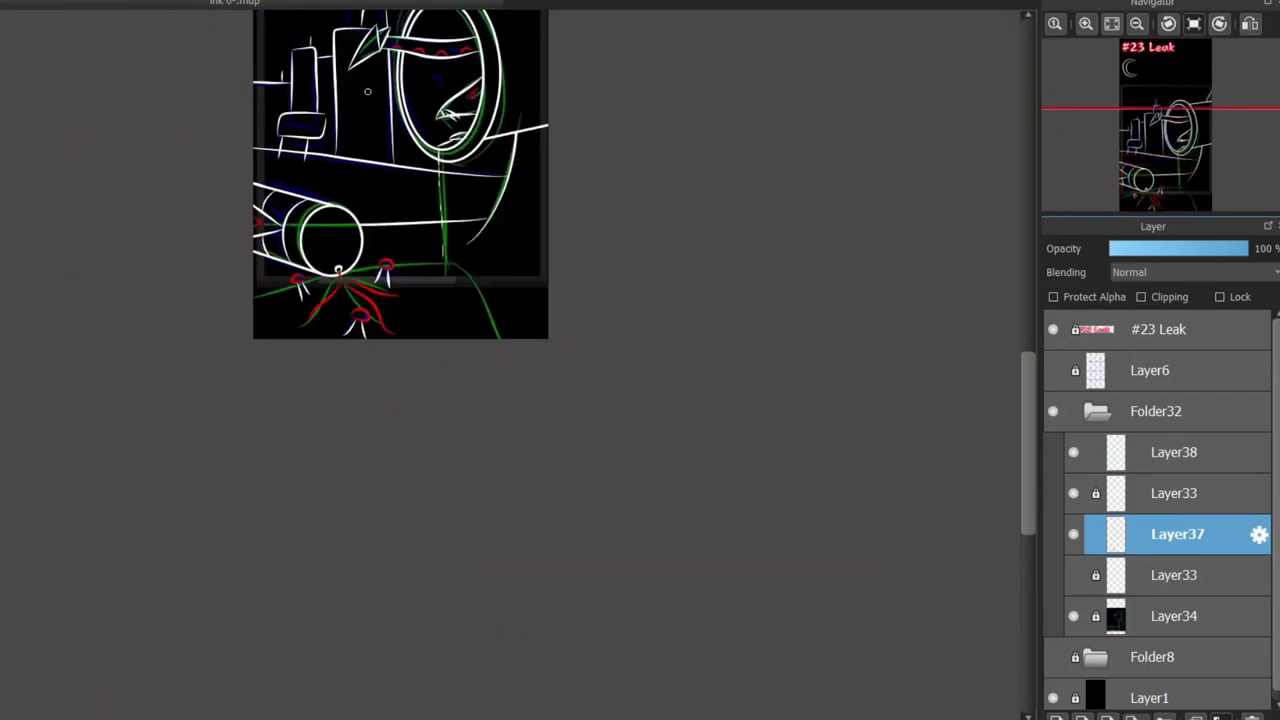
scroll(273, 160, "up", 3)
scroll(1016, 400, "up", 6)
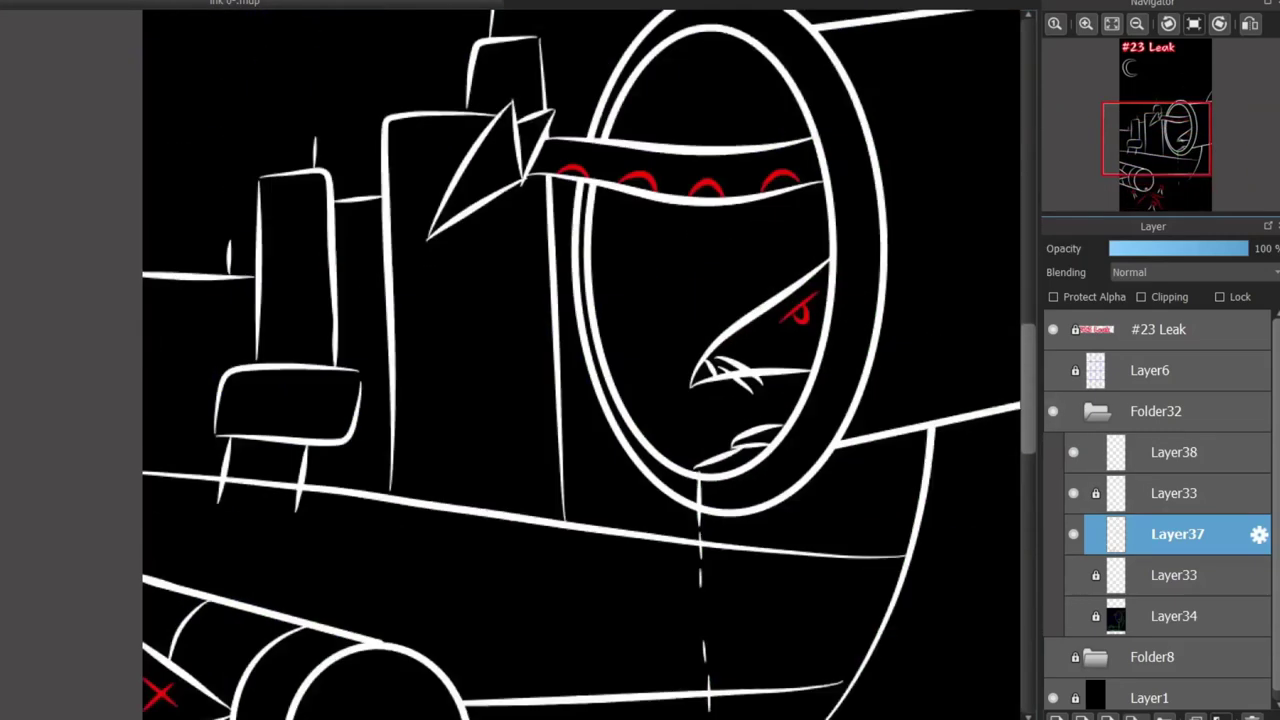
scroll(1016, 400, "down", 3)
scroll(1002, 394, "down", 3)
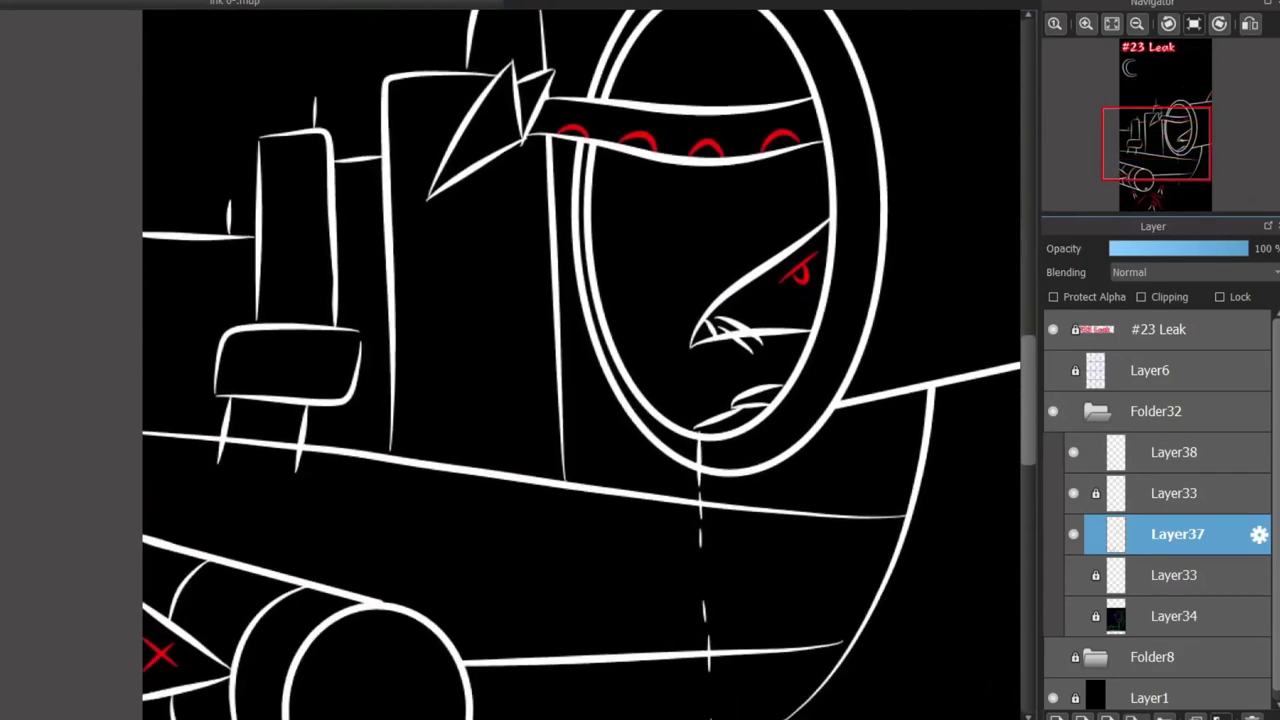
scroll(808, 245, "up", 4)
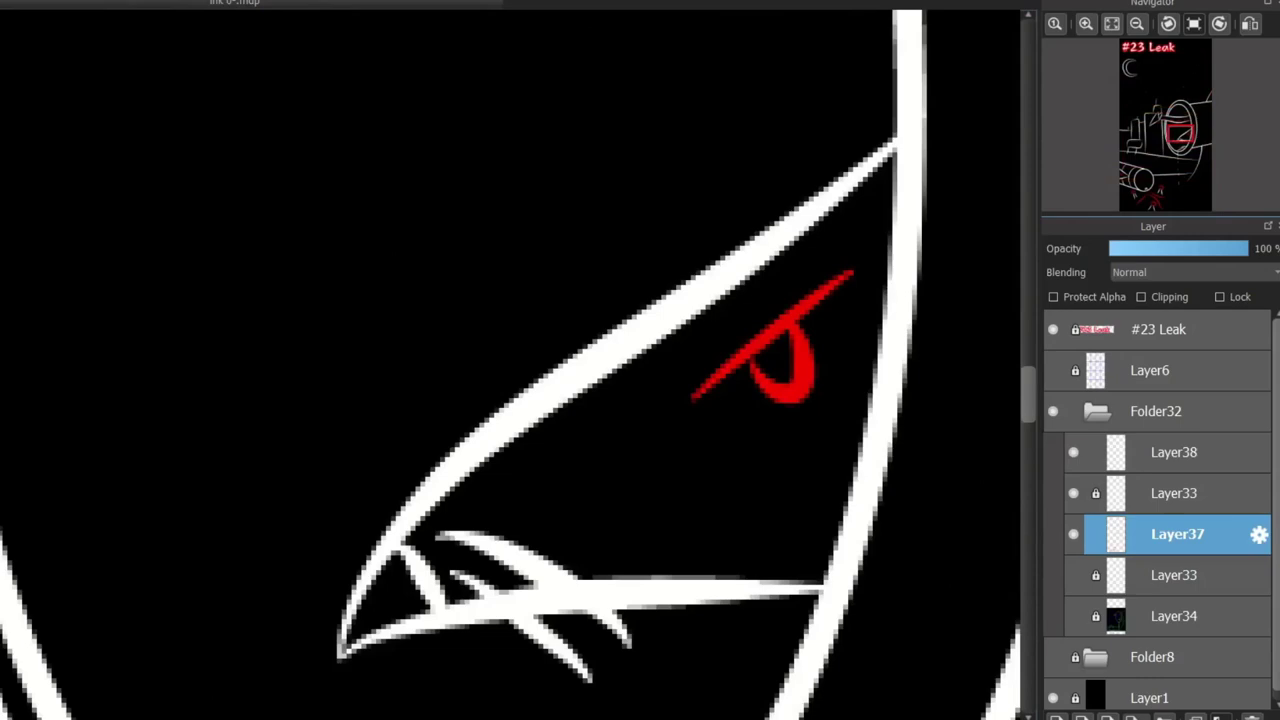
Draw a white question mark with a dot beside the creature's beak inside the large pipe opening.
left_click_drag(223, 177, 362, 305)
left_click(366, 297)
key("ctrl+z")
key("ctrl+z")
left_click(443, 377)
Show the Layer34 sketch, add a layer beneath Layer37 and ink a white ground line behind the small pipe that curves down to the canvas's lower edge.
scroll(717, 234, "down", 5)
scroll(482, 340, "up", 3)
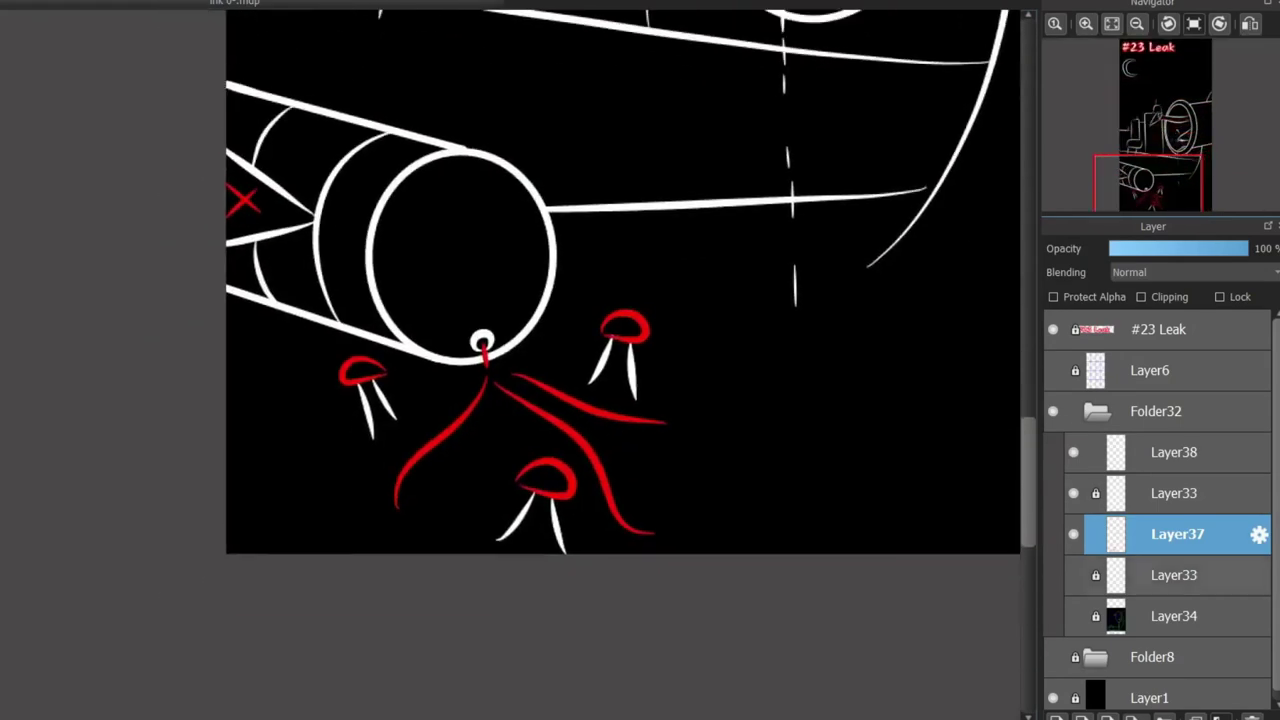
key("ctrl+v")
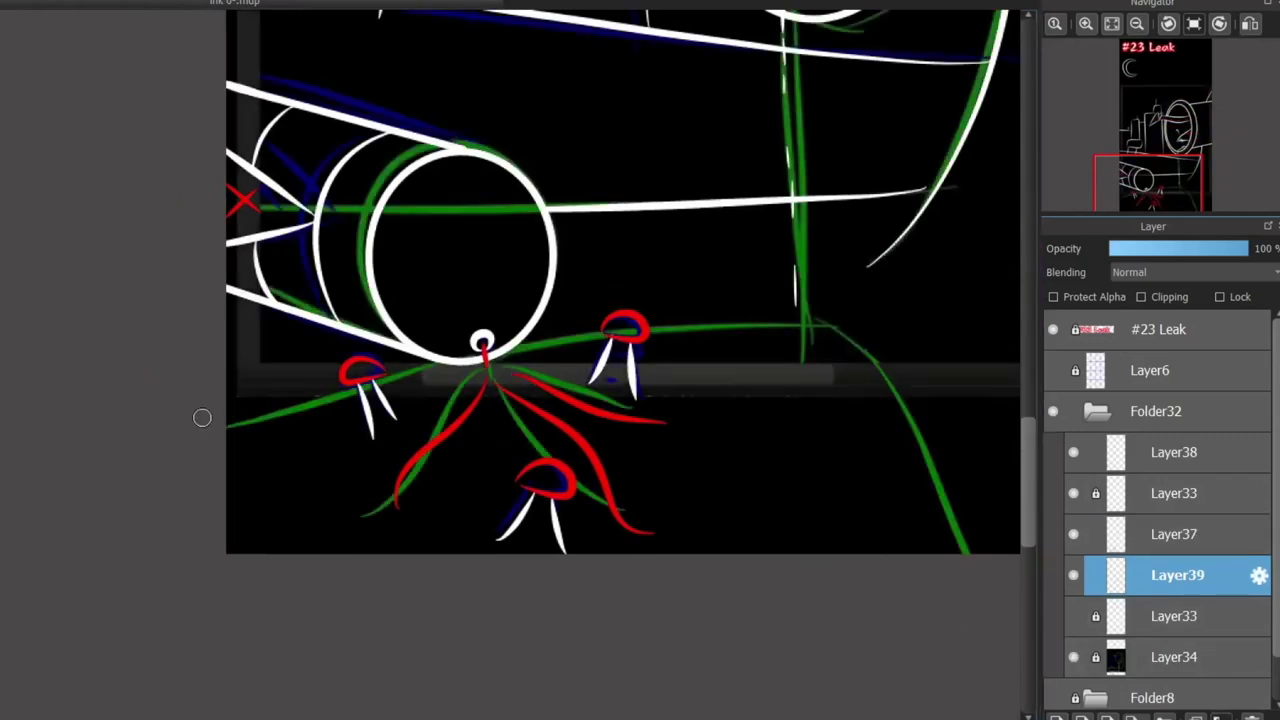
mouse_move(226, 428)
left_mouse_down()
mouse_move(444, 358)
mouse_move(911, 597)
left_mouse_up()
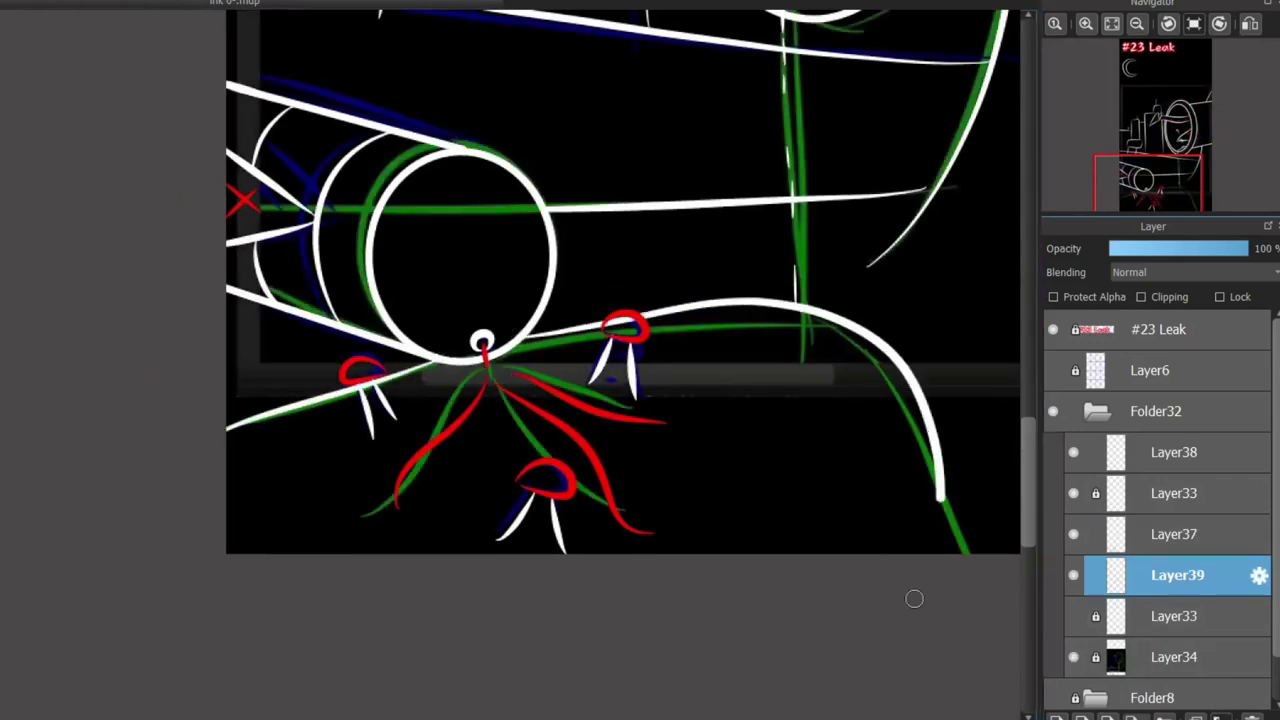
key("ctrl+z")
left_click_drag(512, 343, 836, 372)
left_click_drag(806, 446, 800, 553)
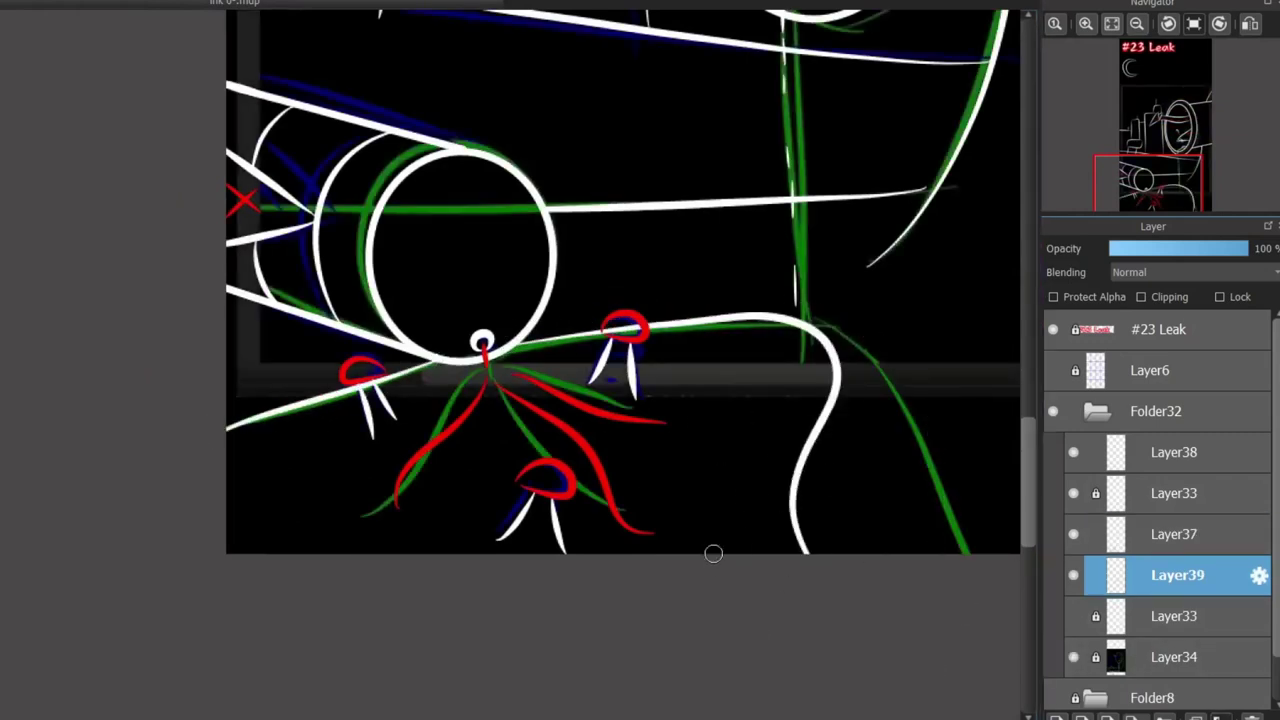
Add two short curved strokes inside the ground line's bend and erase the line where it crosses the small figures' red caps.
scroll(786, 330, "up", 2)
mouse_move(708, 258)
left_mouse_down()
mouse_move(706, 292)
mouse_move(800, 355)
left_mouse_up()
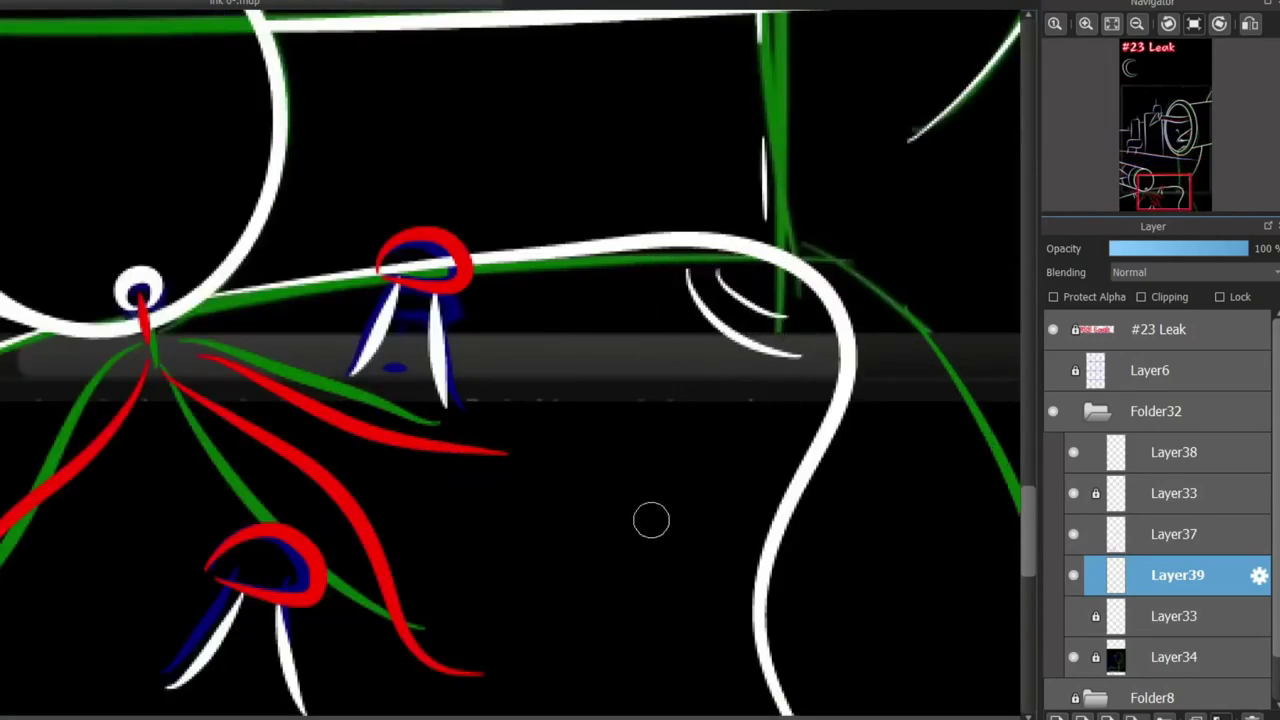
left_click_drag(471, 688, 777, 688)
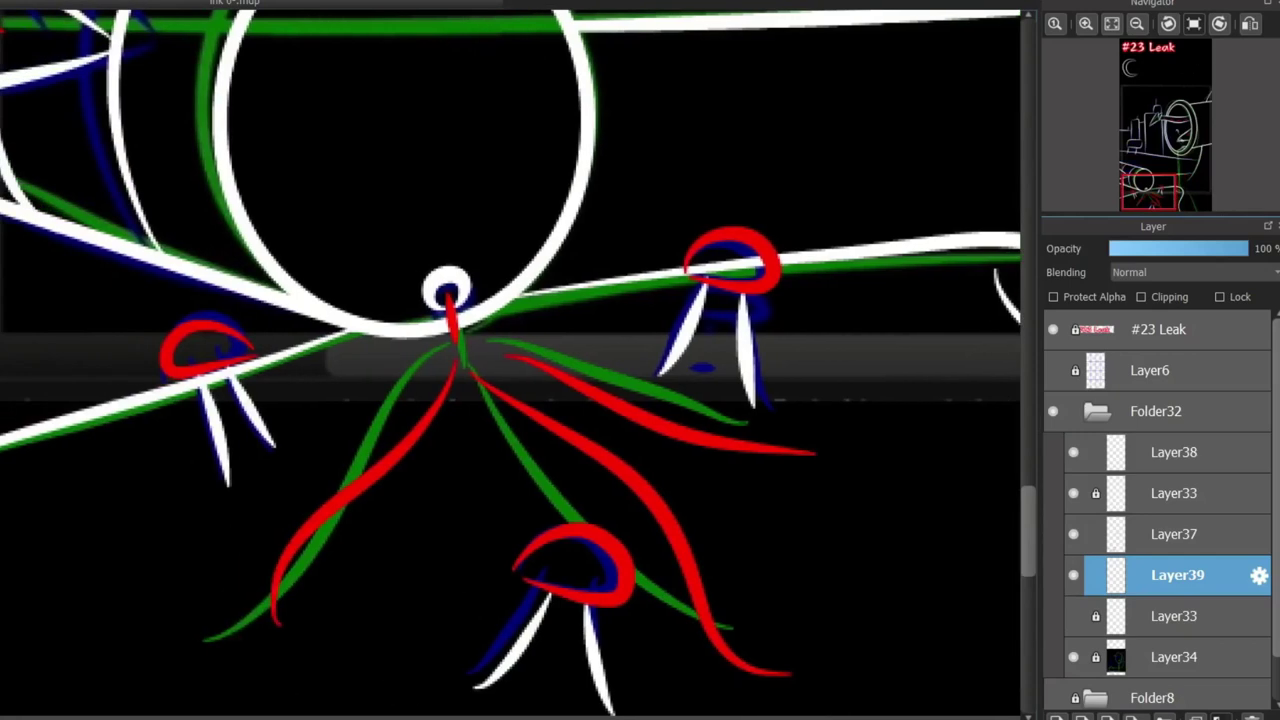
scroll(323, 414, "up", 2)
scroll(125, 345, "right", 5)
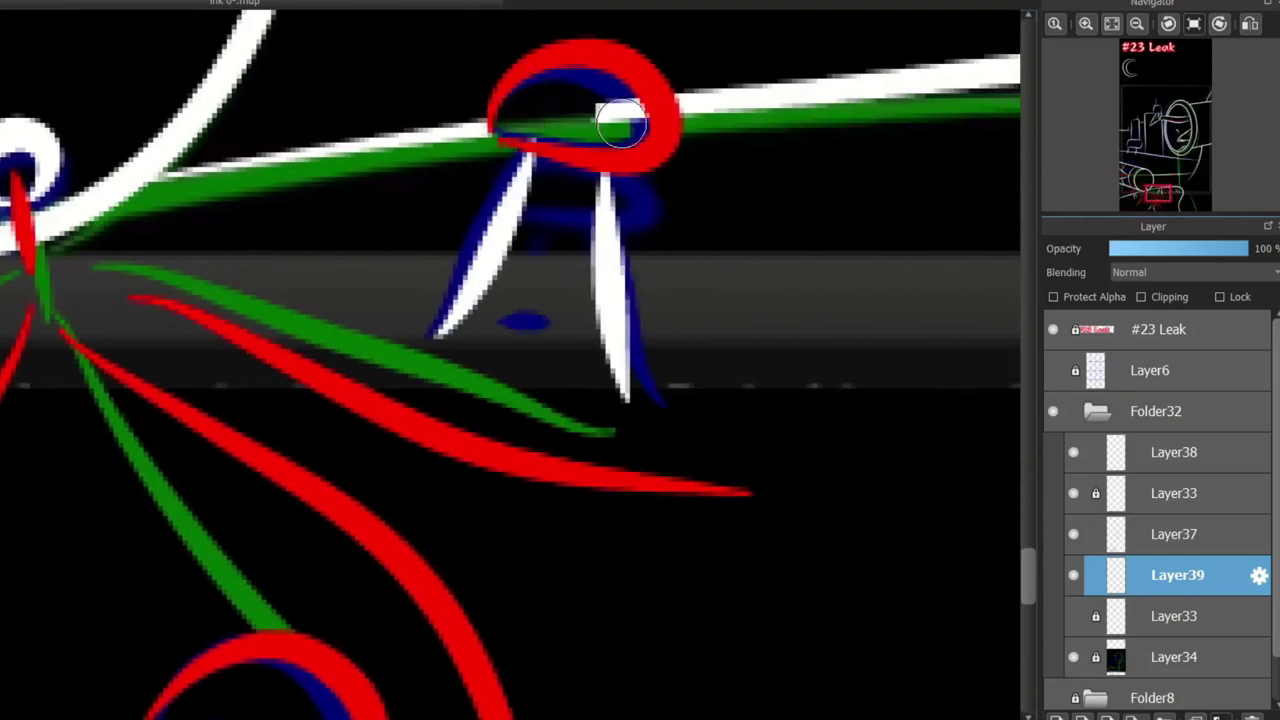
scroll(522, 185, "down", 4)
Hide the Layer34 sketch and look over the inked ground, night sky and city linework.
left_click(1175, 657)
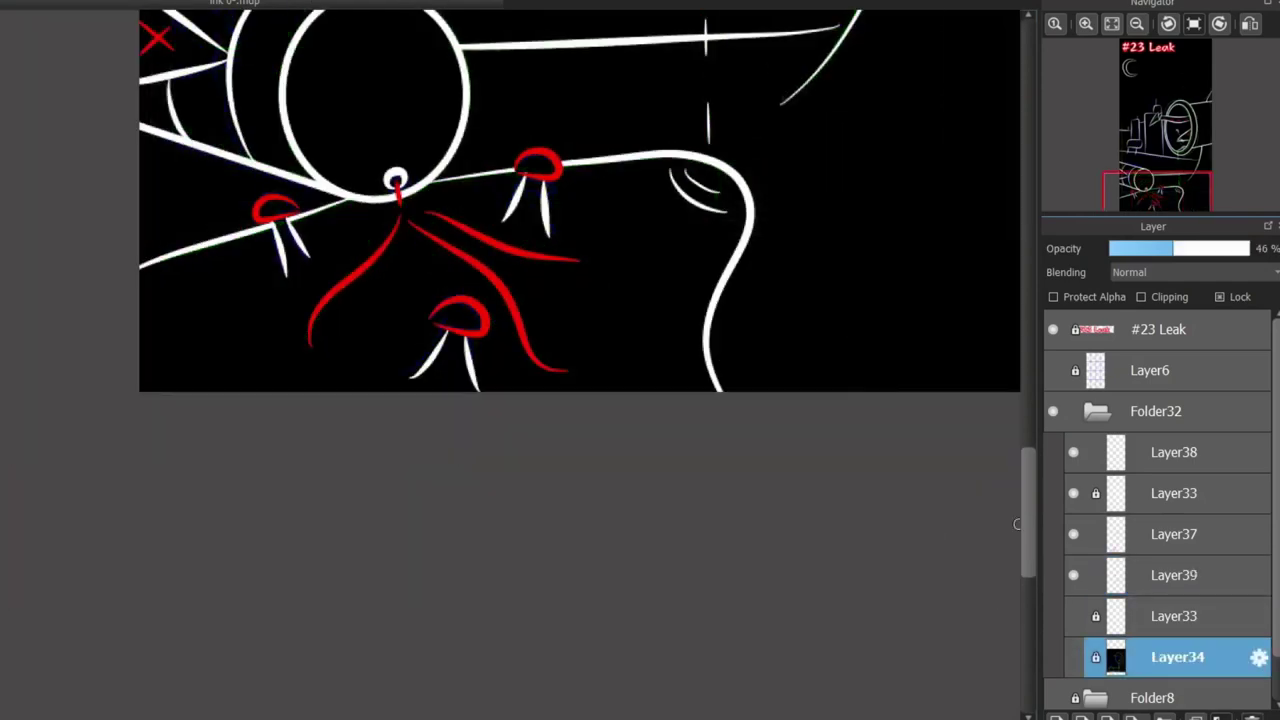
scroll(580, 360, "up", 10)
scroll(580, 360, "up", 5)
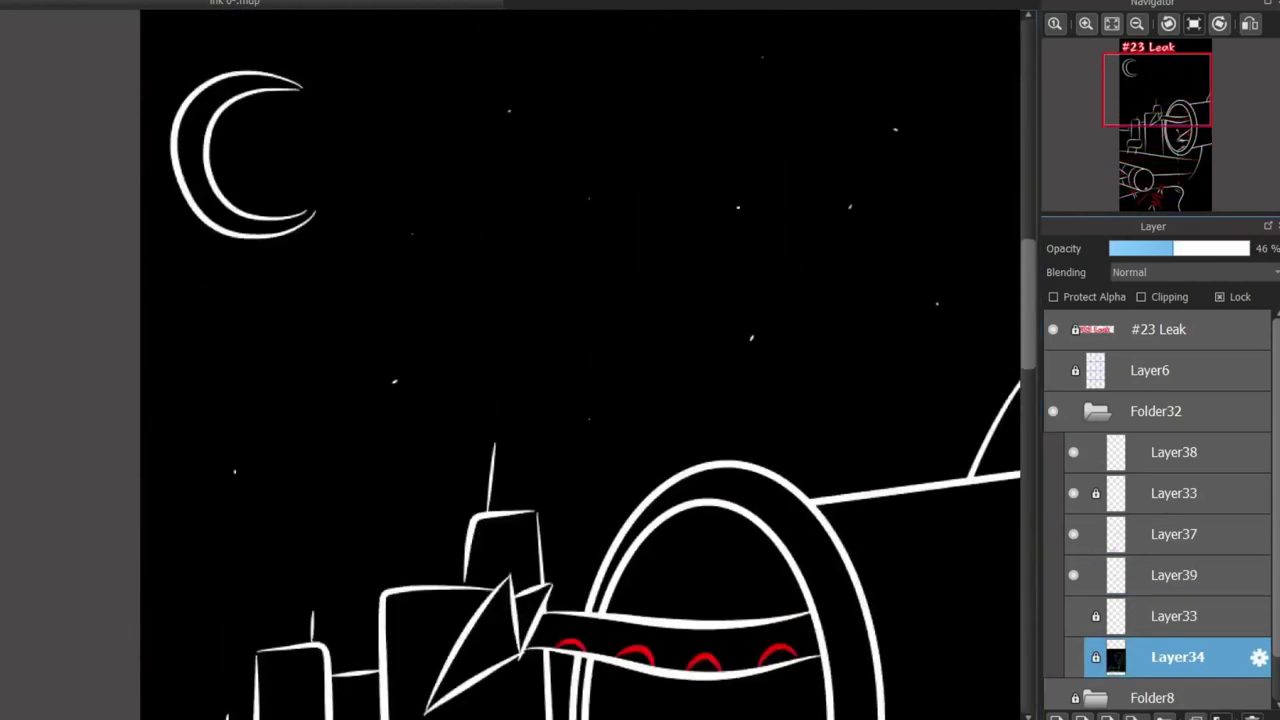
scroll(580, 360, "down", 5)
scroll(580, 360, "up", 3)
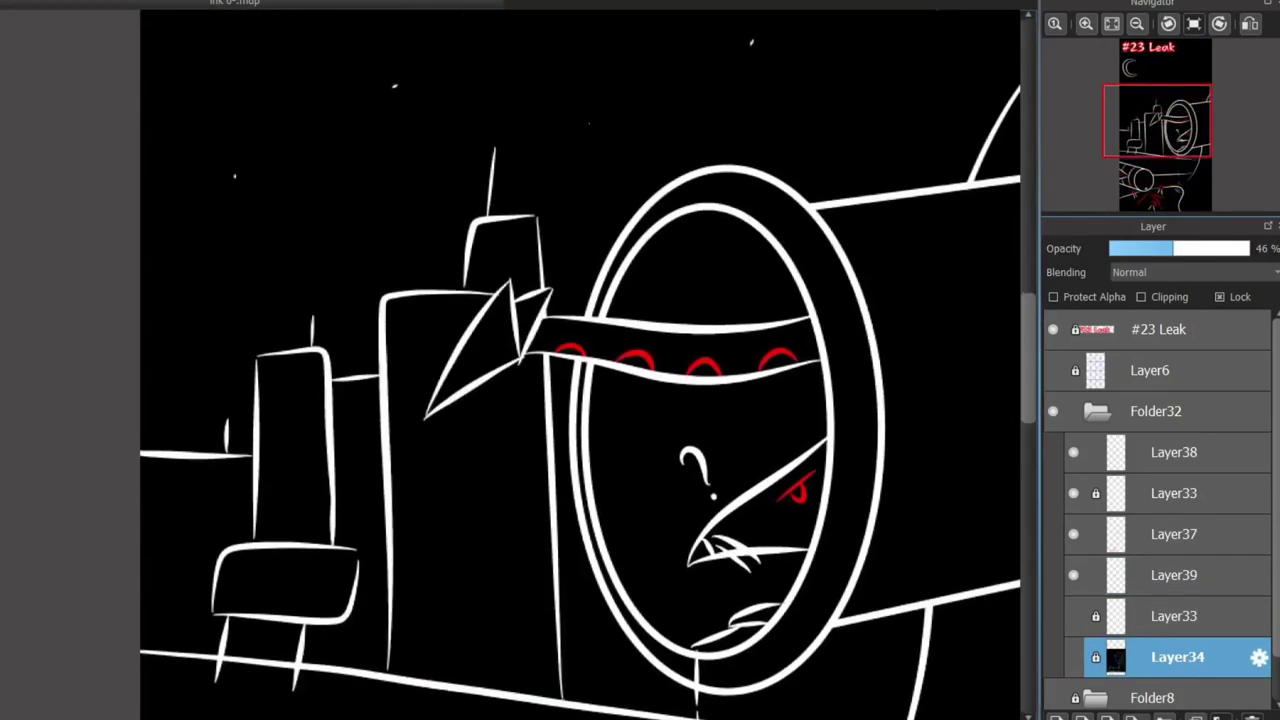
On Layer38, letter "E23" in red inside the rounded sign in front of the buildings.
left_click(1175, 452)
scroll(951, 480, "up", 2)
scroll(220, 380, "up", 3)
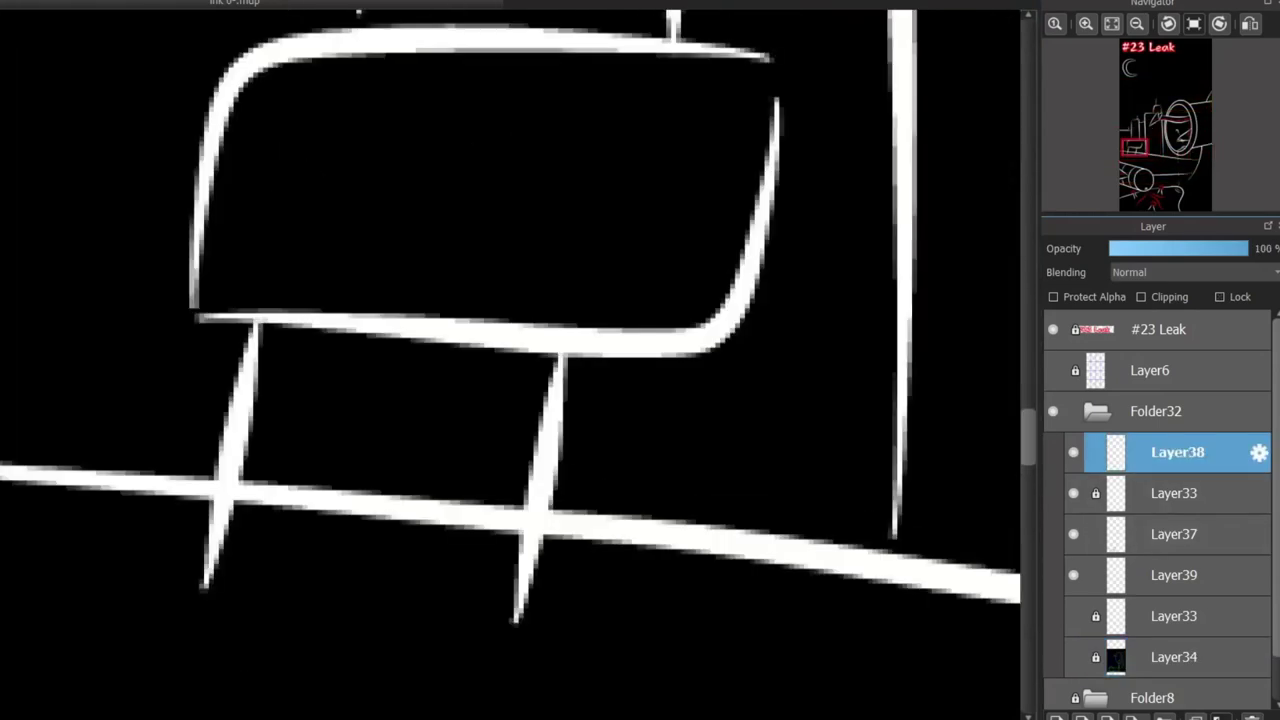
left_click_drag(338, 85, 312, 244)
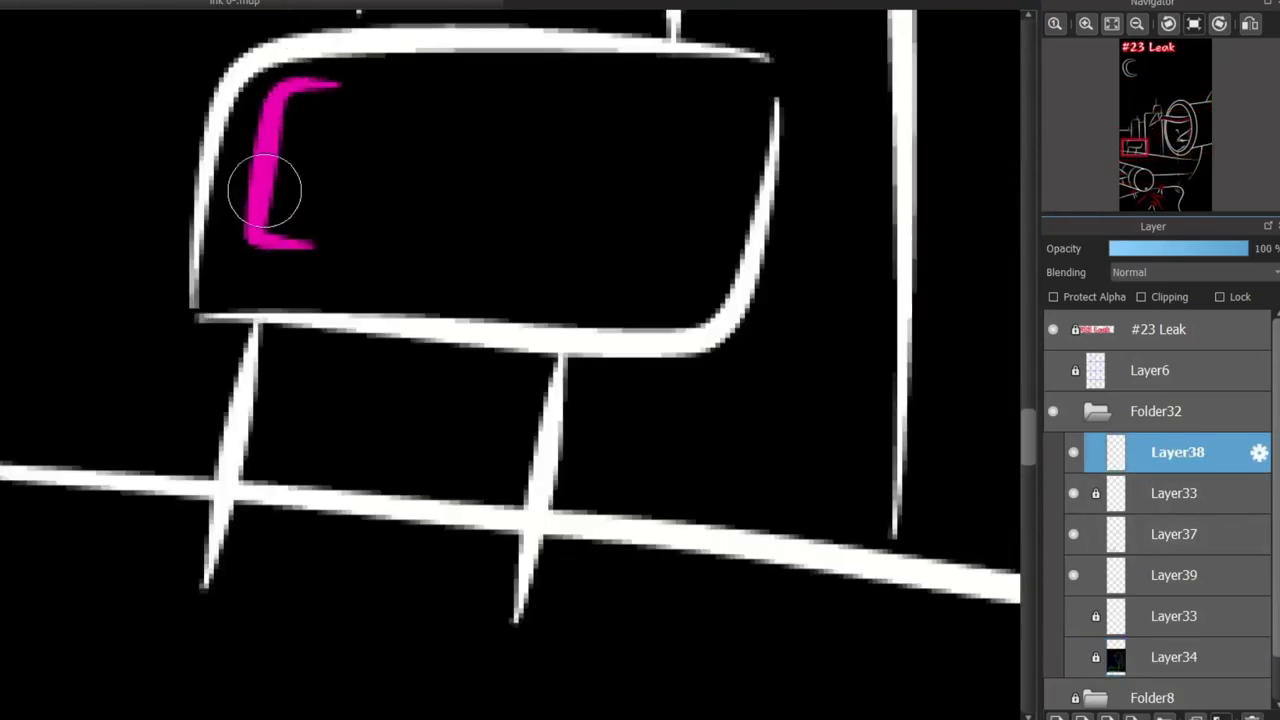
left_click_drag(400, 165, 540, 200)
key("ctrl+z")
key("ctrl+z")
mouse_move(329, 92)
left_mouse_down()
mouse_move(290, 100)
mouse_move(360, 258)
left_mouse_up()
key("ctrl+z")
left_click_drag(278, 172, 360, 171)
mouse_move(404, 112)
left_mouse_down()
mouse_move(420, 214)
mouse_move(492, 250)
left_mouse_up()
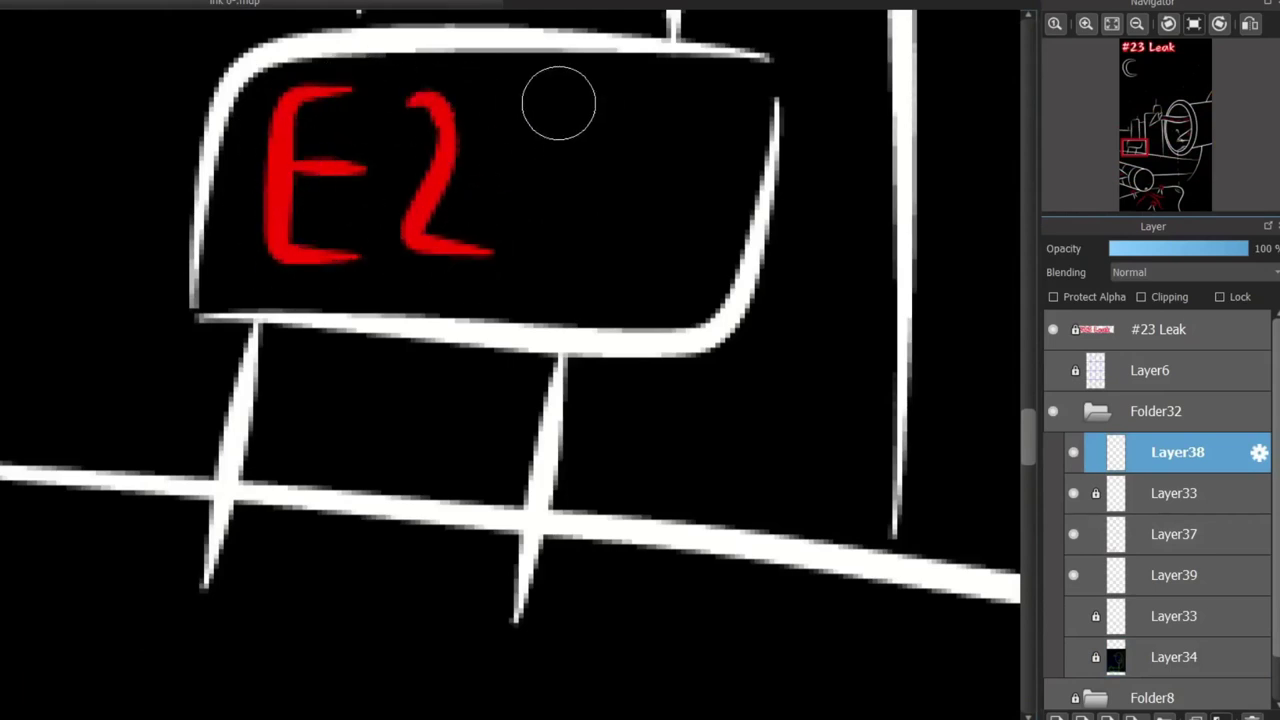
left_click_drag(557, 106, 557, 245)
Undo the sign's "2" and "3" and redraw both red digits larger beside the "E".
scroll(480, 230, "down", 3)
scroll(466, 194, "up", 3)
key("ctrl+z")
key("ctrl+z")
key("ctrl+z")
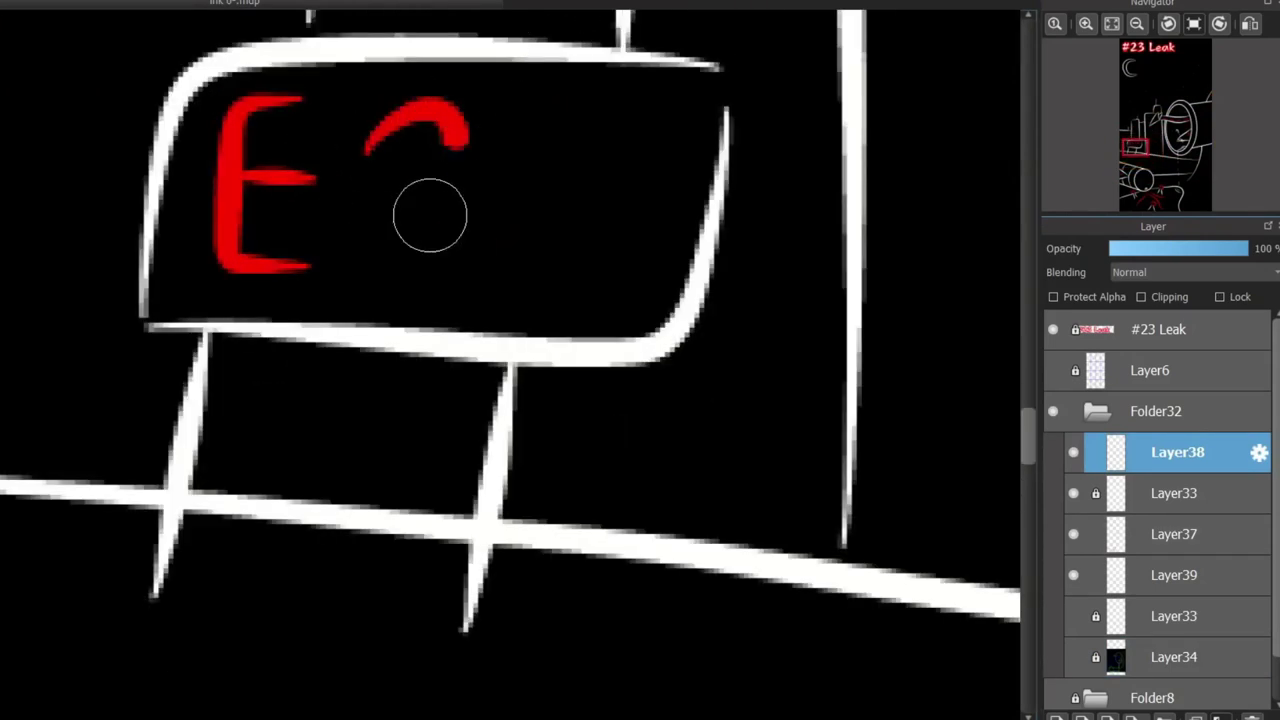
mouse_move(372, 150)
left_mouse_down()
mouse_move(457, 274)
mouse_move(490, 276)
left_mouse_up()
mouse_move(552, 112)
left_mouse_down()
mouse_move(634, 129)
mouse_move(556, 266)
left_mouse_up()
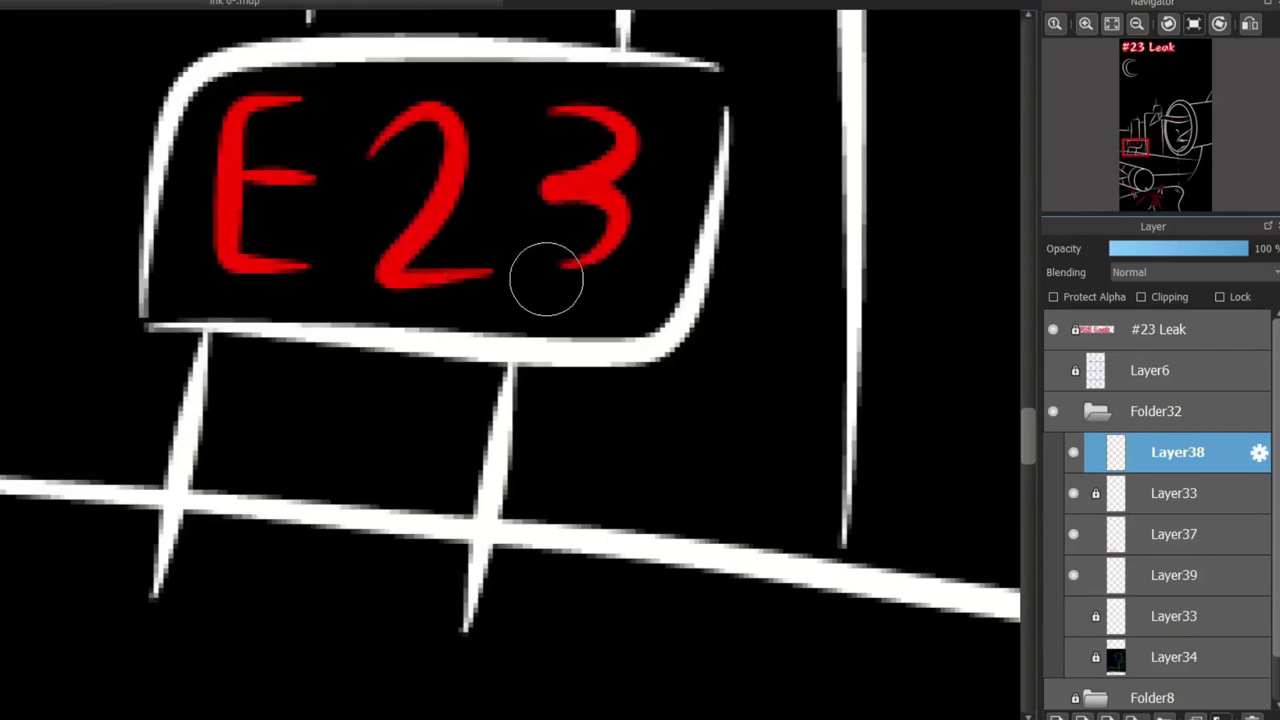
key("ctrl+z")
mouse_move(557, 112)
left_mouse_down()
mouse_move(600, 194)
mouse_move(552, 282)
left_mouse_up()
Look over the lettered sign, the buildings and the creature's arm reaching out of the large pipe.
scroll(382, 359, "down", 3)
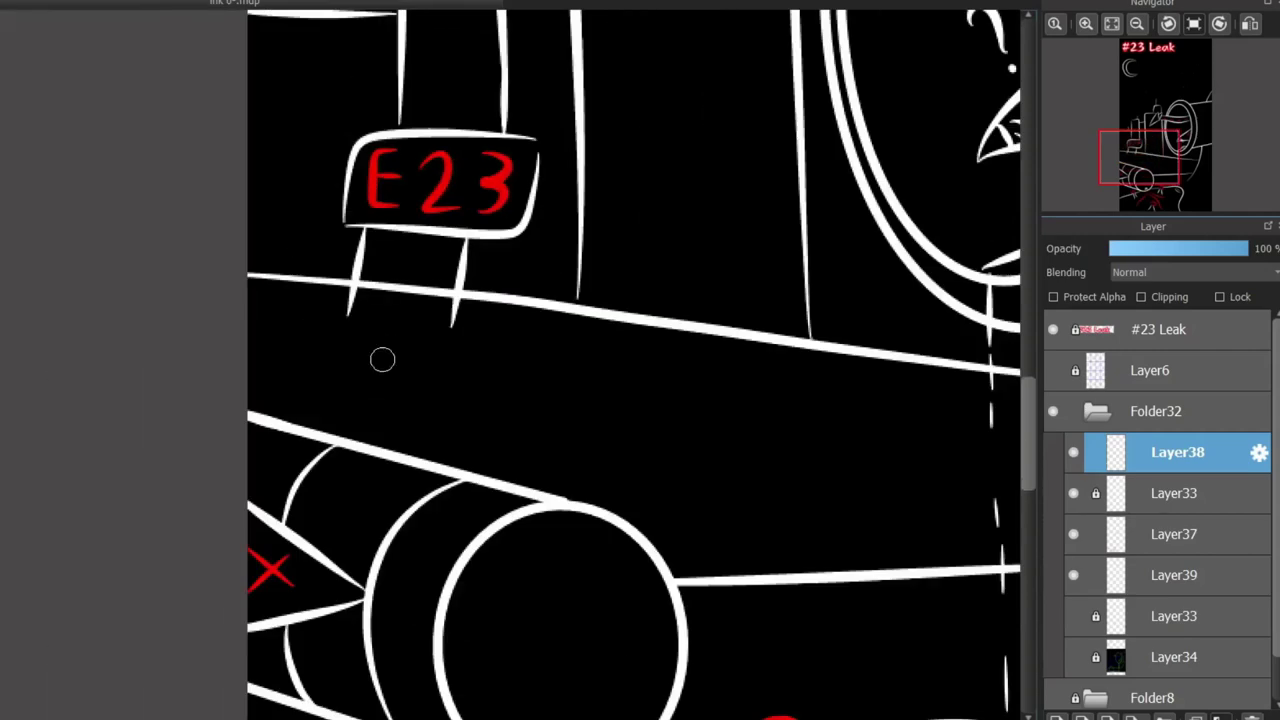
scroll(382, 353, "down", 3)
left_click_drag(400, 200, 257, 594)
scroll(368, 321, "down", 2)
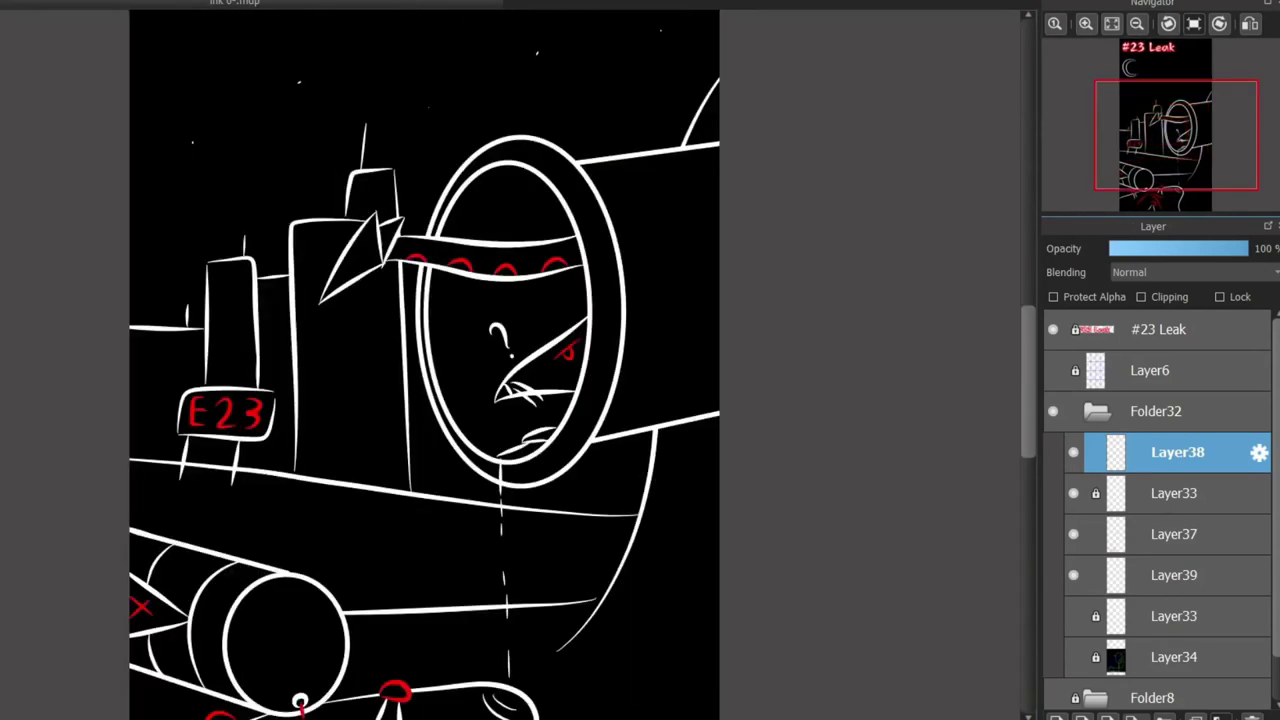
scroll(150, 303, "up", 4)
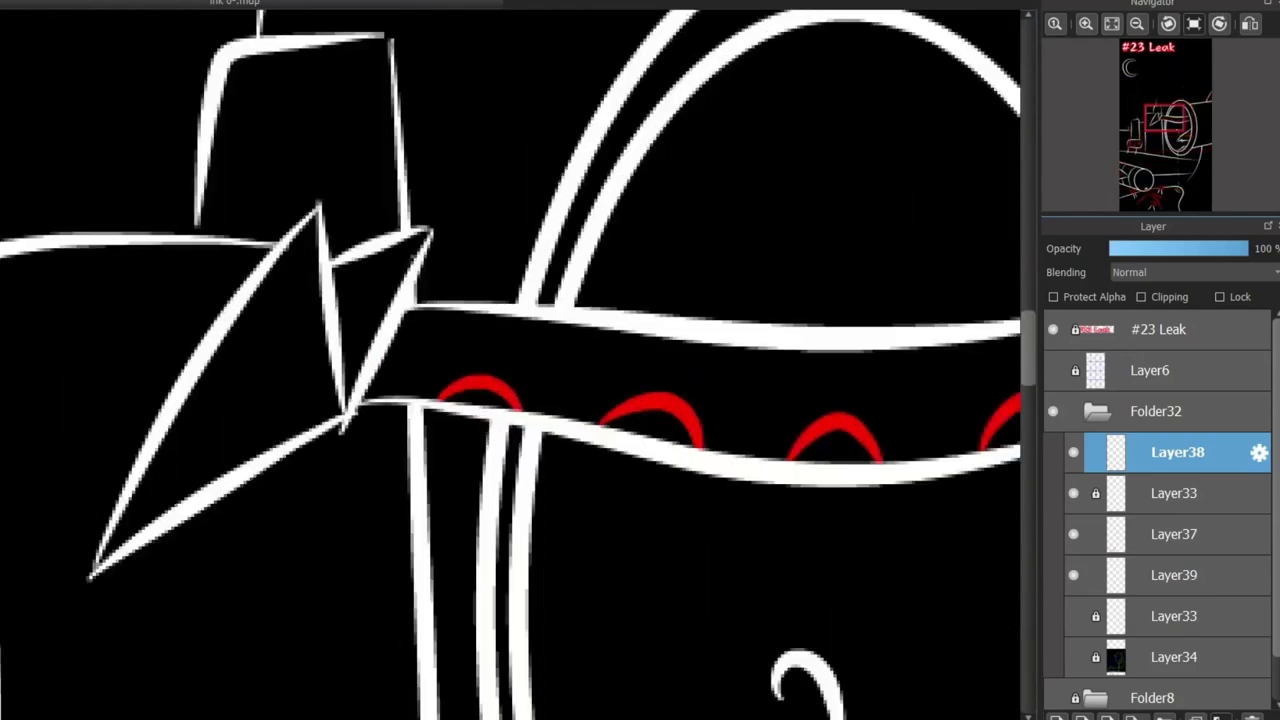
scroll(150, 303, "down", 1)
scroll(656, 452, "down", 3)
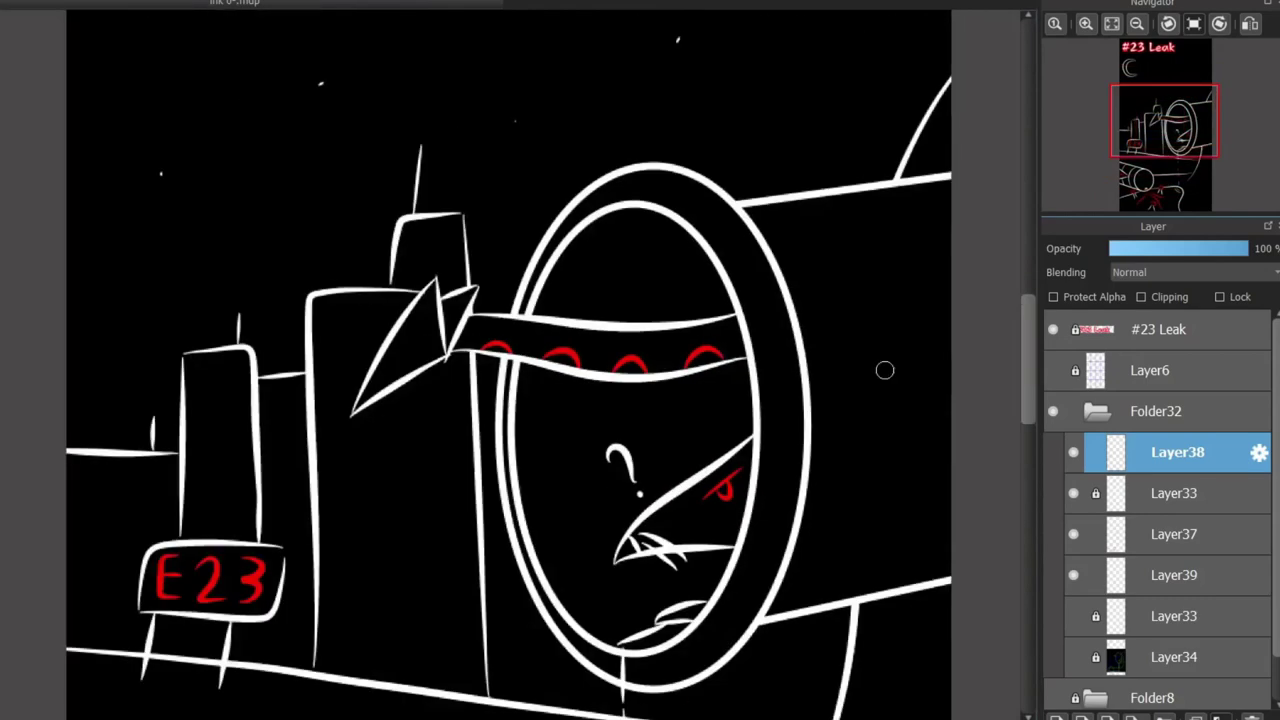
mouse_move(843, 204)
left_mouse_down()
mouse_move(840, 345)
mouse_move(930, 290)
mouse_move(885, 590)
mouse_move(921, 285)
mouse_move(908, 386)
left_mouse_up()
key("ctrl+z")
key("ctrl+z")
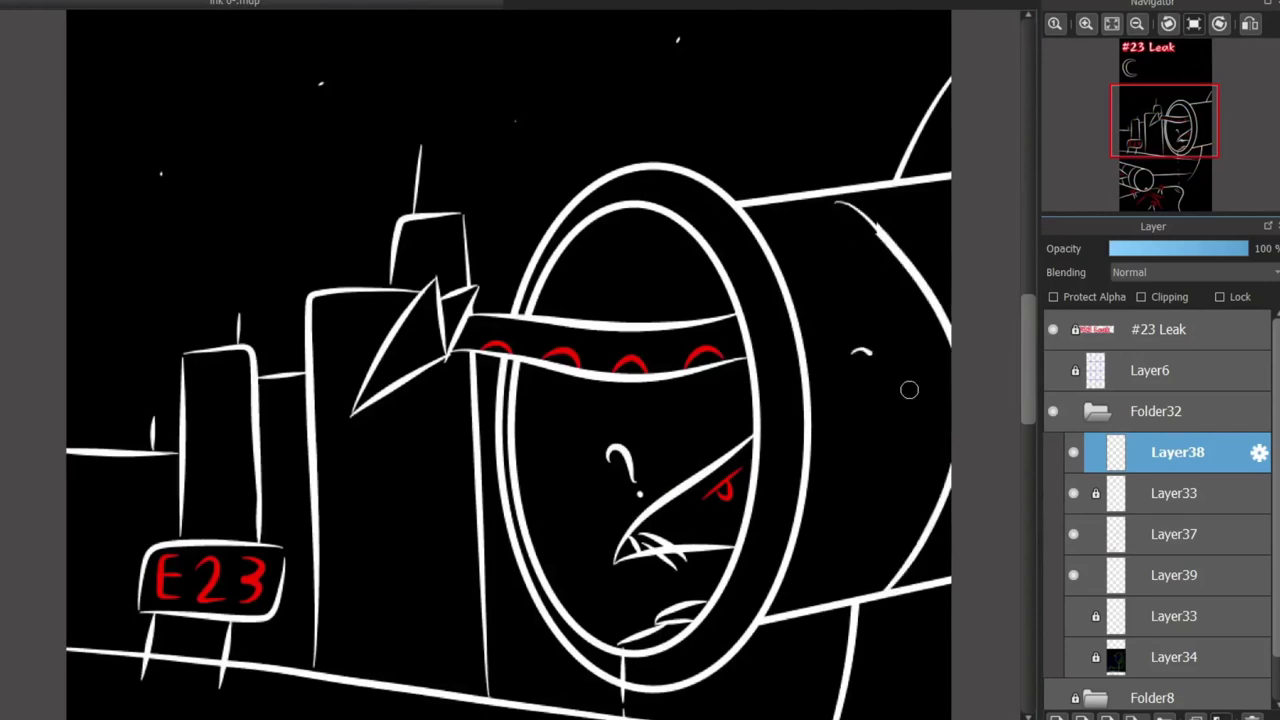
key("ctrl+z")
key("ctrl+z")
left_click_drag(834, 200, 880, 345)
key("ctrl+z")
key("ctrl+z")
key("ctrl+z")
Draw a short white contour arc on the large pipe, curving from its upper edge toward the canvas's edge.
left_click_drag(862, 202, 942, 278)
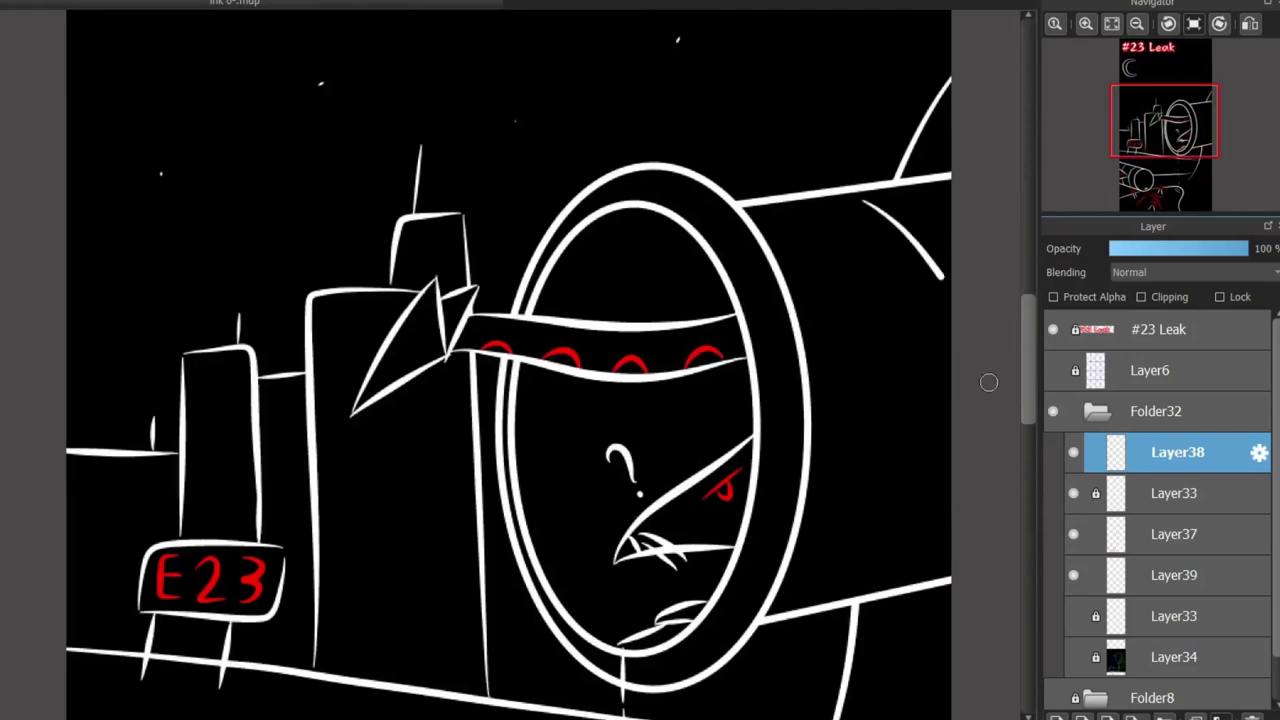
scroll(887, 440, "up", 1)
Look over the drawing from the red streams up to the night sky and title, and bring more of the canvas into view.
scroll(887, 440, "down", 7)
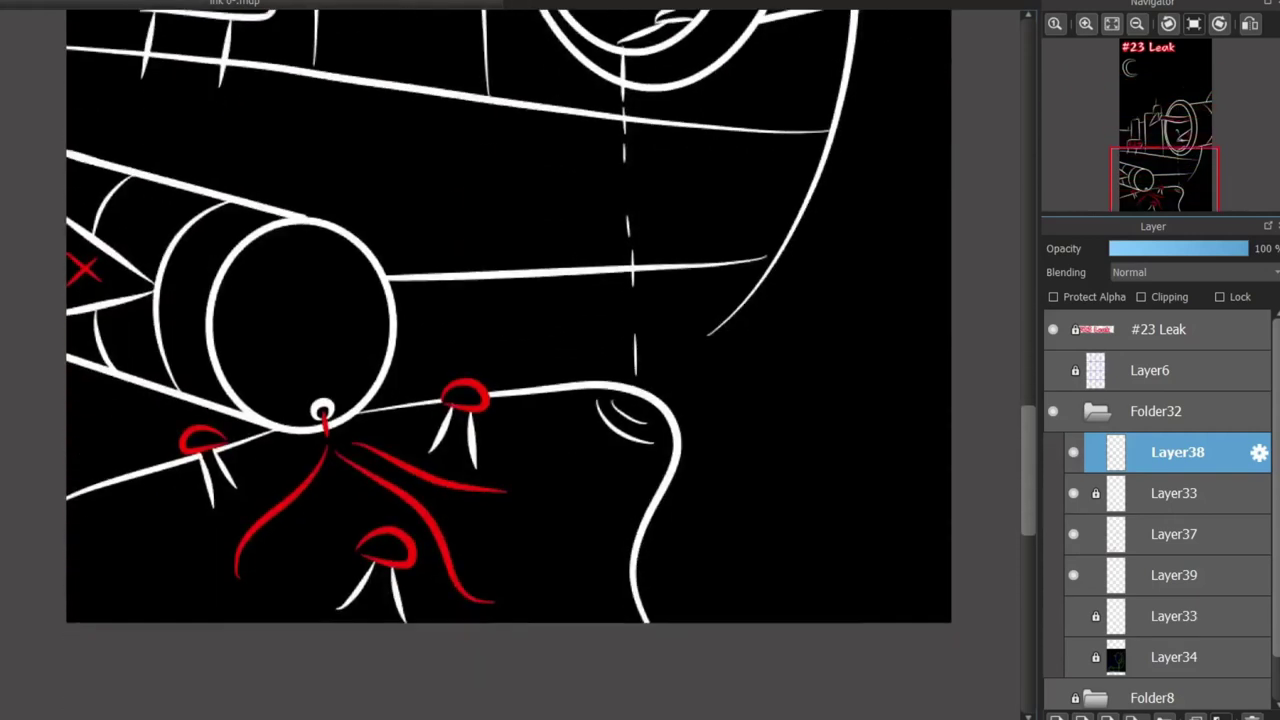
scroll(887, 440, "up", 4)
scroll(680, 143, "up", 7)
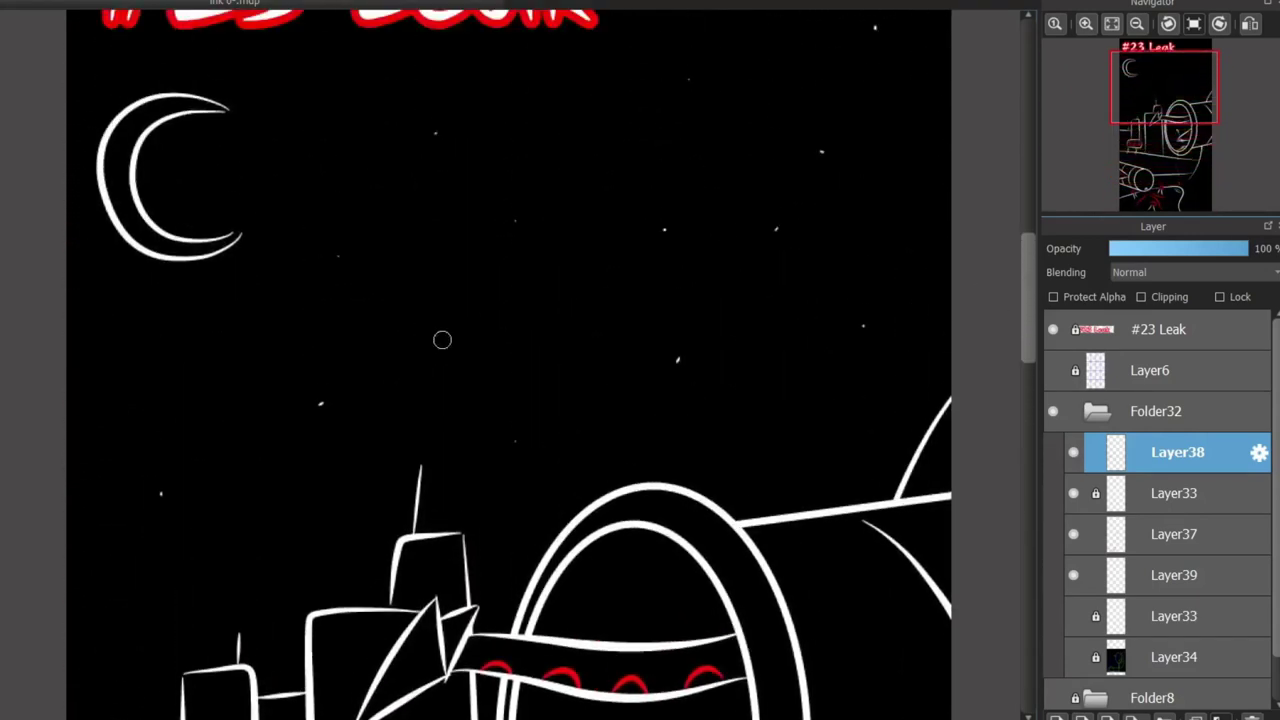
key("ctrl+0")
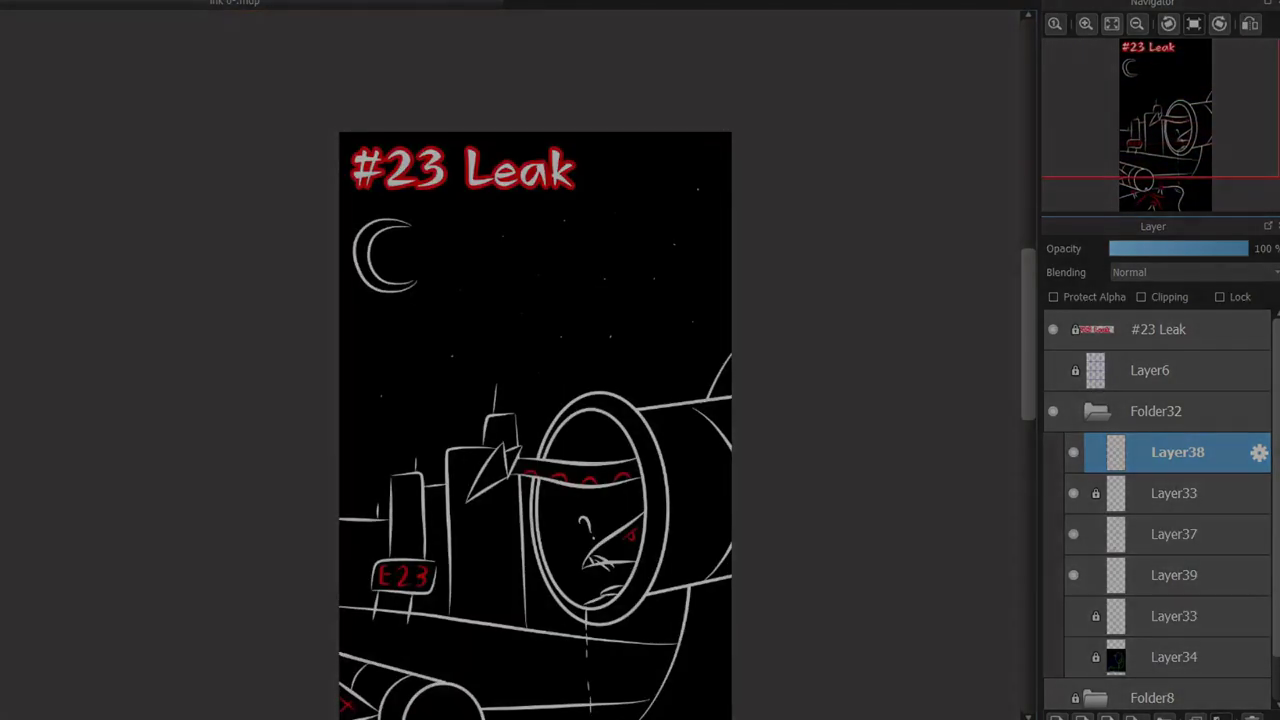